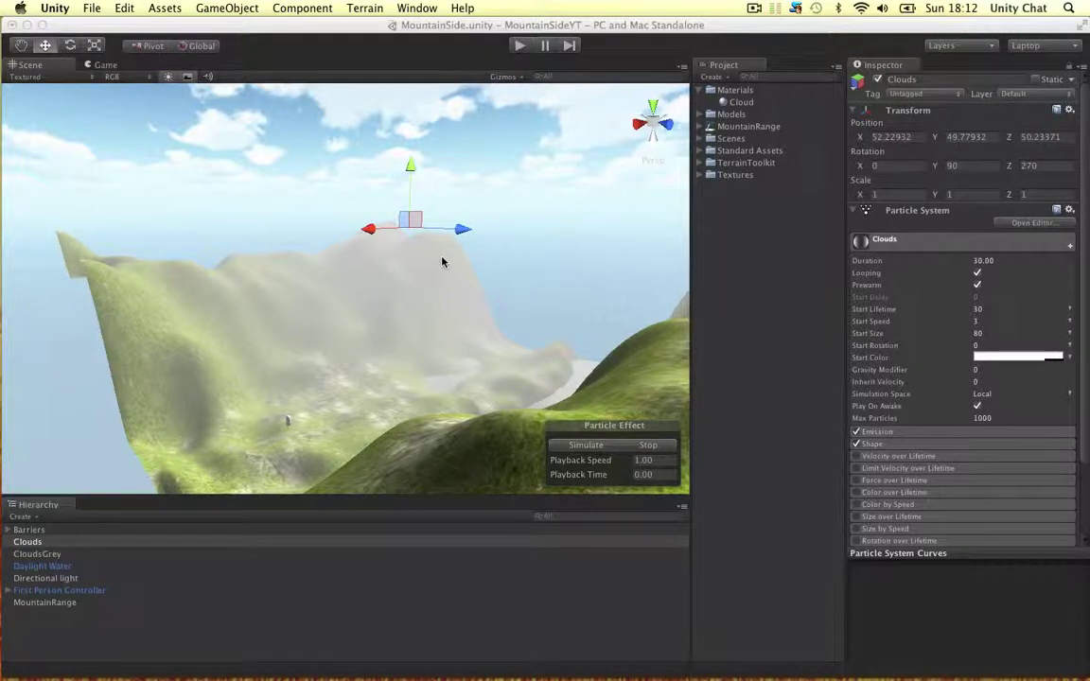
Play-test the mountain scene to view the particle clouds from the first-person camera, and stop the game
left_click_drag(439, 262, 310, 297, "alt")
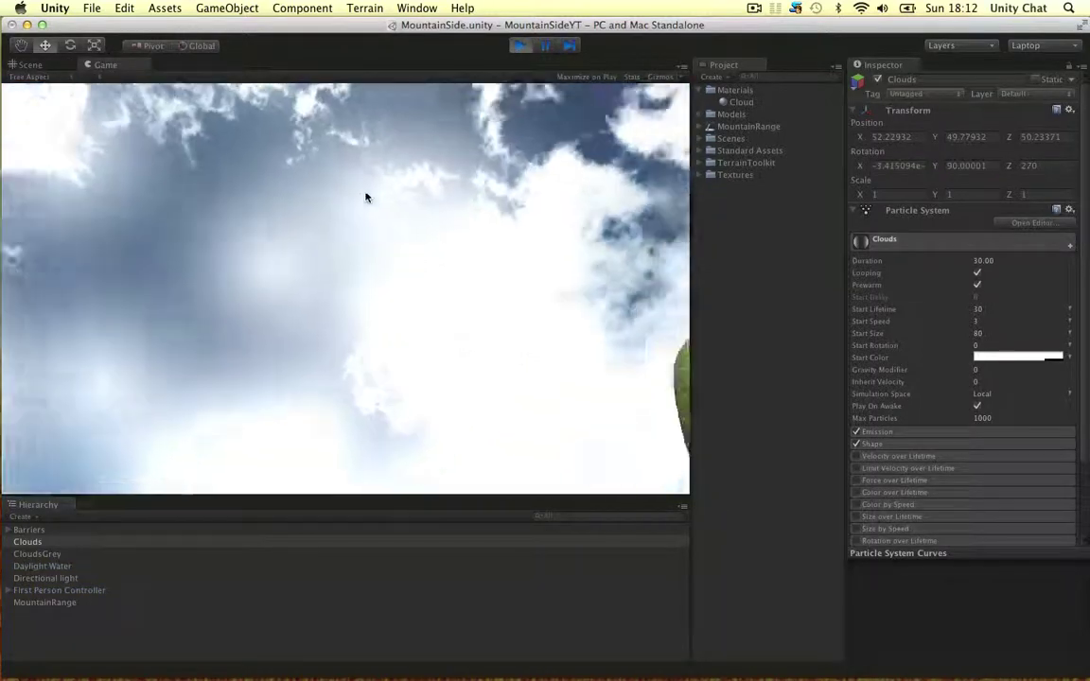
key("w")
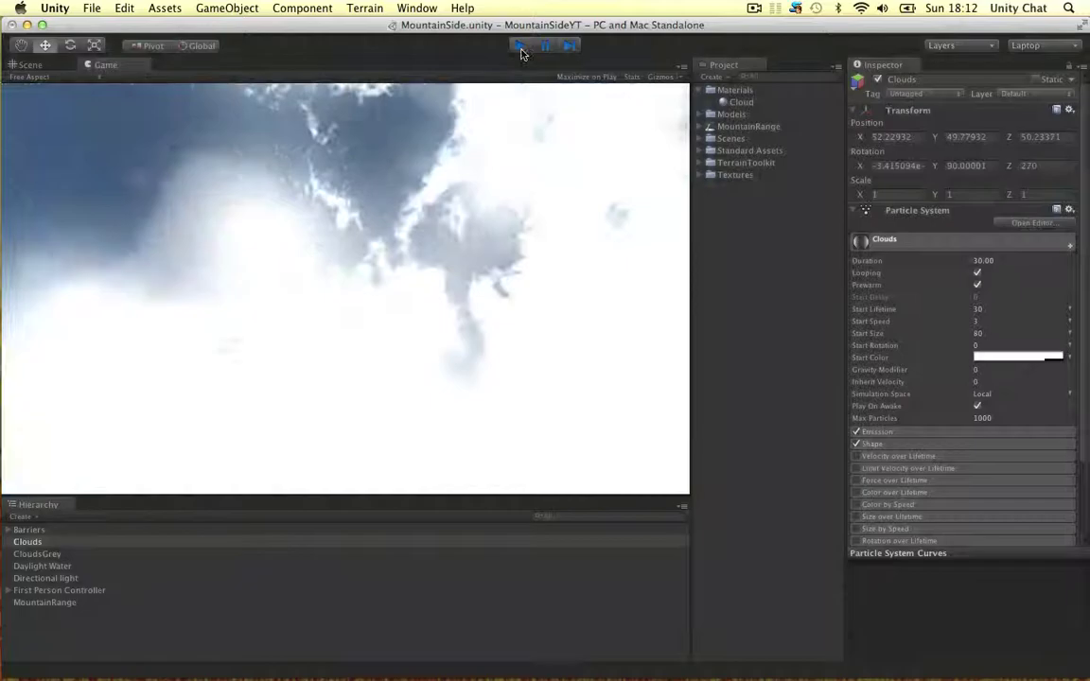
left_click(520, 45)
Switch to Maya, examine the wind_turbines.jpeg reference photo in Preview, and return to the empty Maya scene
key("ctrl+Right")
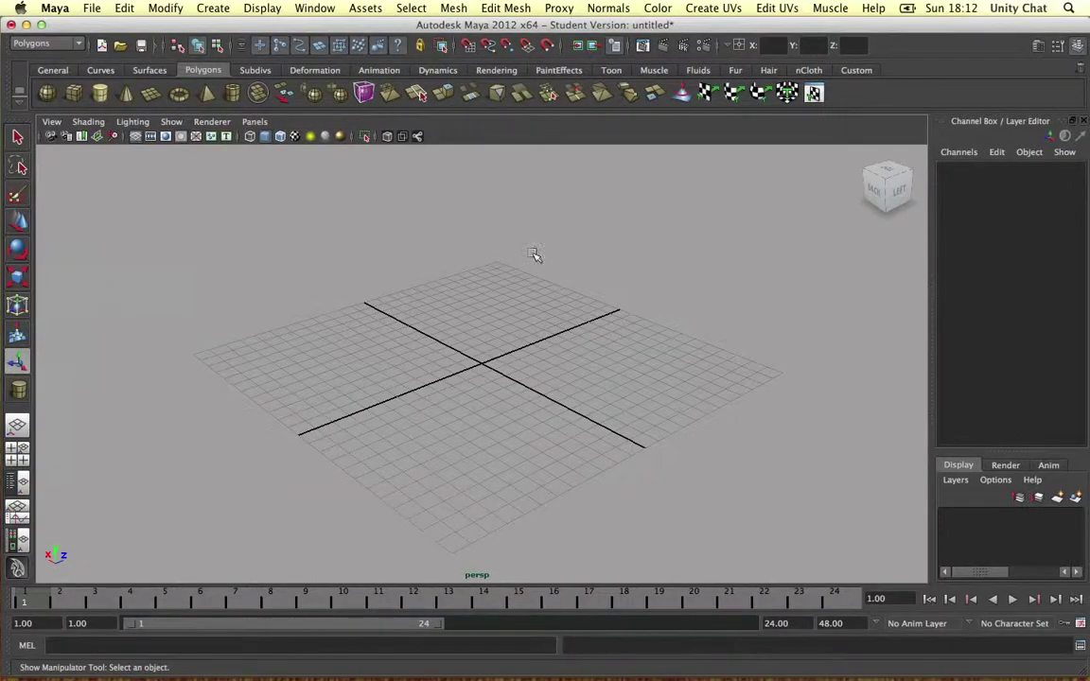
key("ctrl+Left")
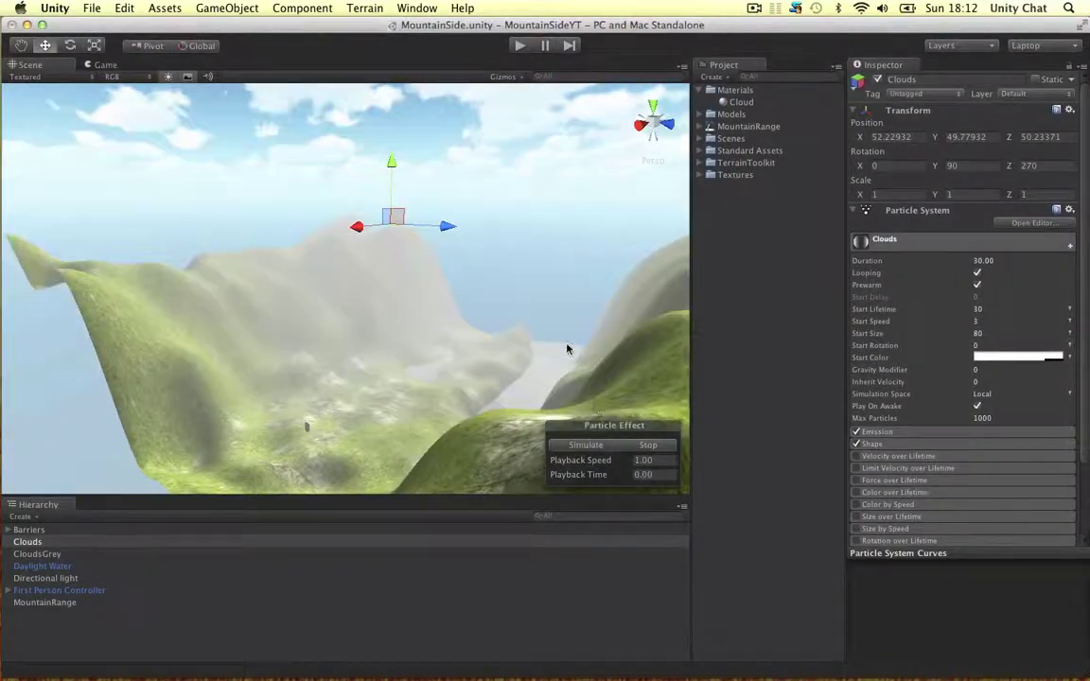
key("ctrl+Right")
left_click_drag(553, 319, 555, 280, "alt")
key("ctrl+Right")
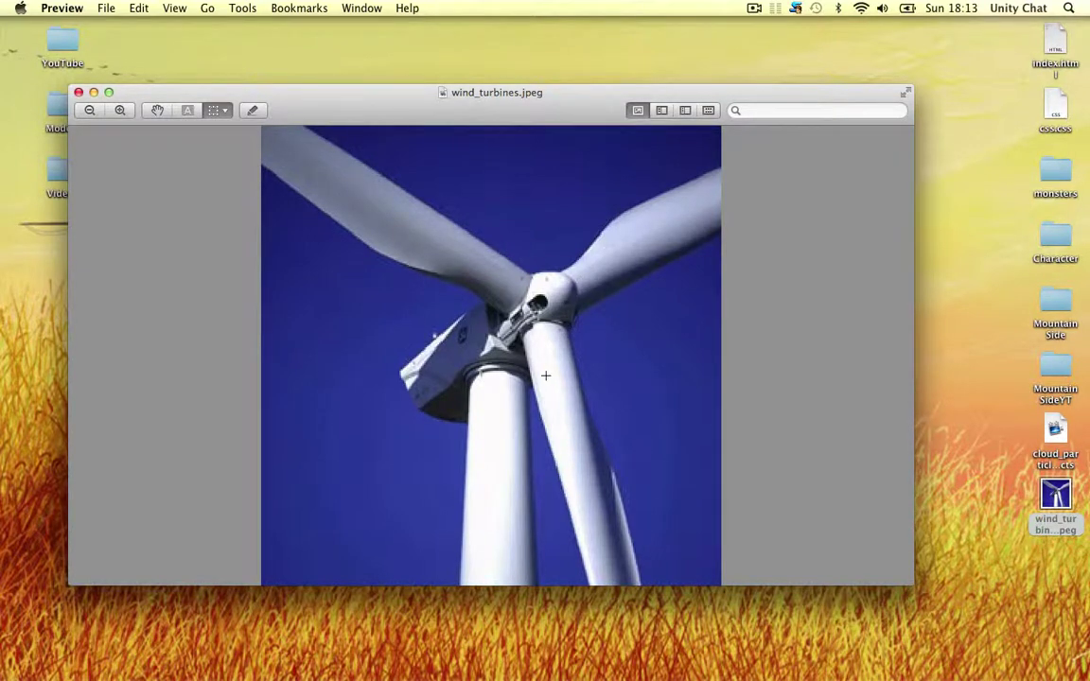
key("ctrl+Left")
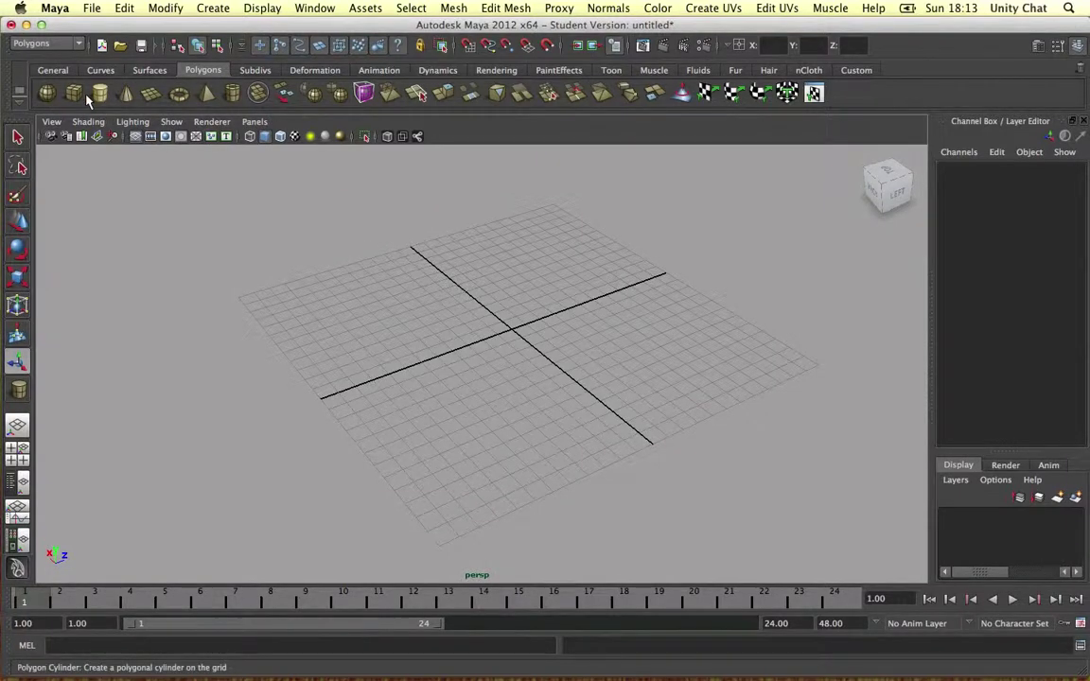
Create a tall polygon cylinder for the turbine tower and move it near the grid centre, at about X -0.1 and Z 0.24
left_click(99, 93)
left_click_drag(518, 320, 504, 117)
middle_click_drag(574, 302, 584, 360, "alt")
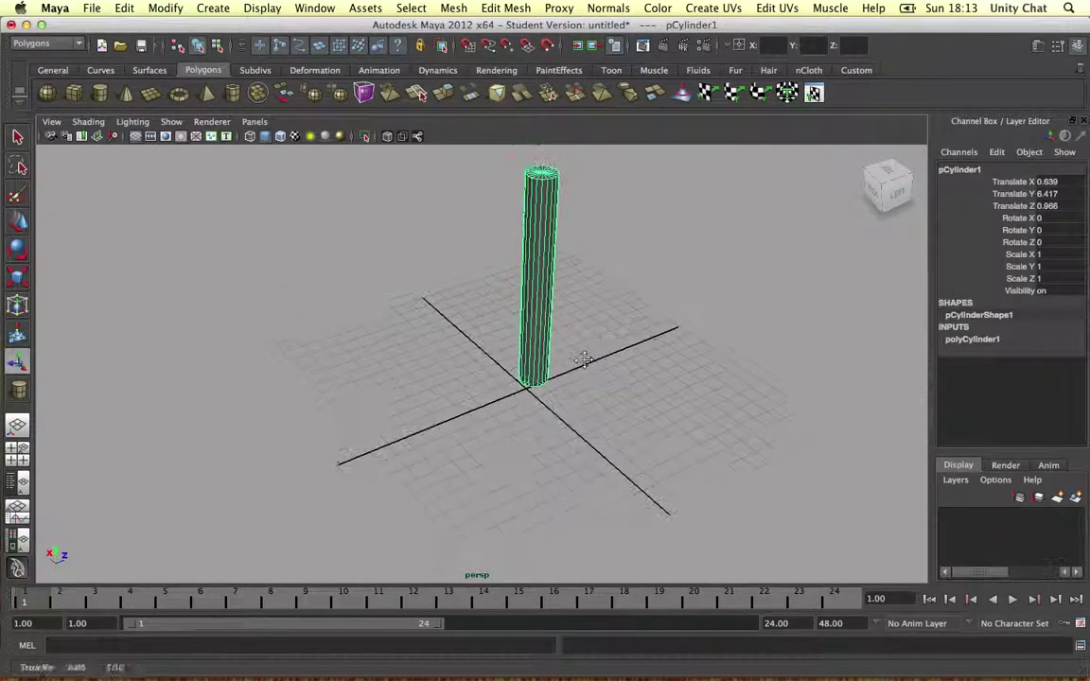
key("w")
left_click_drag(508, 260, 518, 269)
left_click_drag(588, 274, 577, 278)
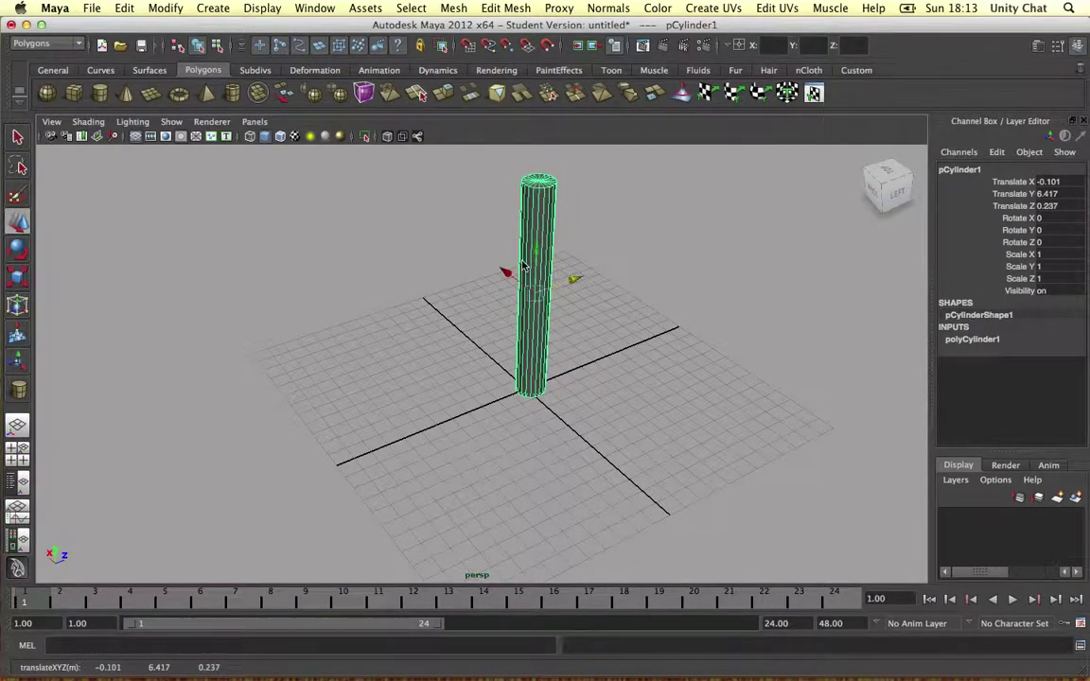
Scale the tower cylinder's top and bottom vertices inward to make the tower slimmer
right_click(520, 264)
left_click(499, 268)
left_click_drag(499, 163, 529, 166)
key("r")
left_click_drag(611, 430, 533, 388)
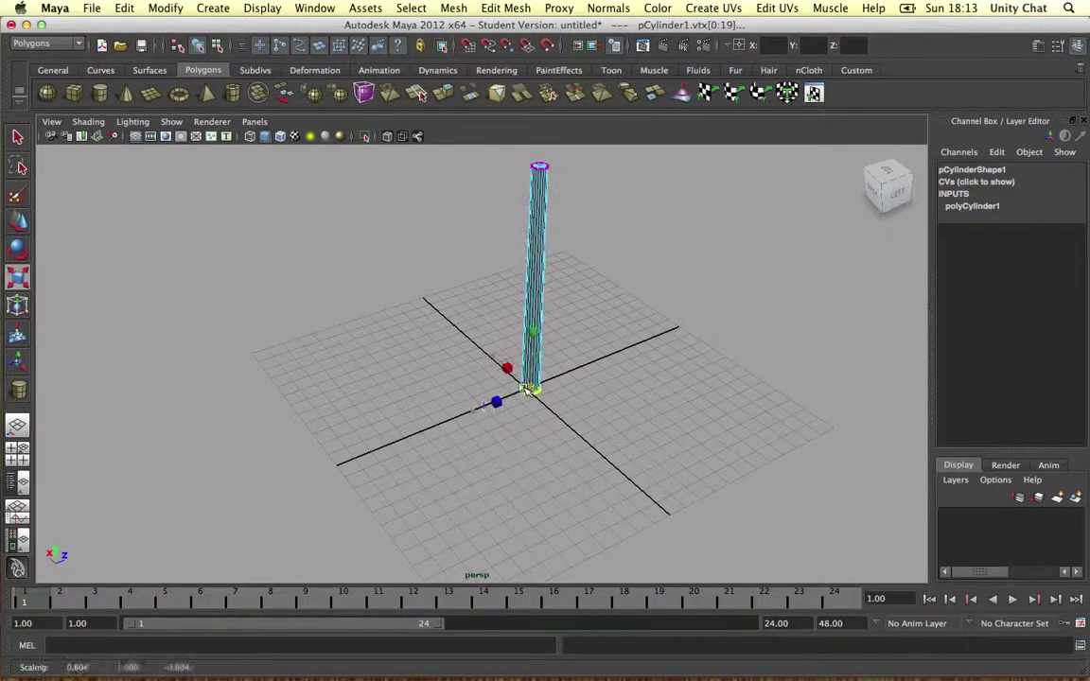
Select the faces of the tower's bottom cap with the Paint Selection Tool
scroll(553, 450, "up", 15)
left_click_drag(553, 451, 518, 287, "alt")
left_click(572, 450)
right_click_drag(519, 286, 519, 318)
left_click_drag(553, 400, 450, 378, "alt")
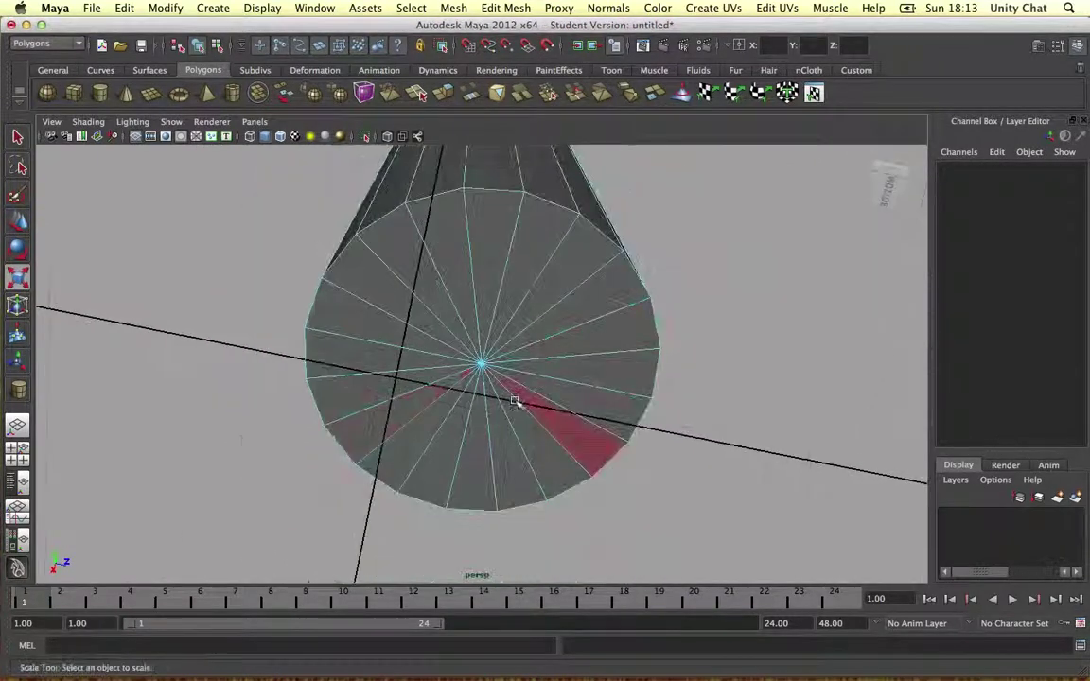
left_click(16, 193)
mouse_move(328, 297)
left_mouse_down()
mouse_move(438, 304)
mouse_move(516, 414)
mouse_move(405, 367)
mouse_move(519, 297)
mouse_move(470, 377)
mouse_move(522, 341)
left_mouse_up()
right_click_drag(523, 341, 539, 391, "alt")
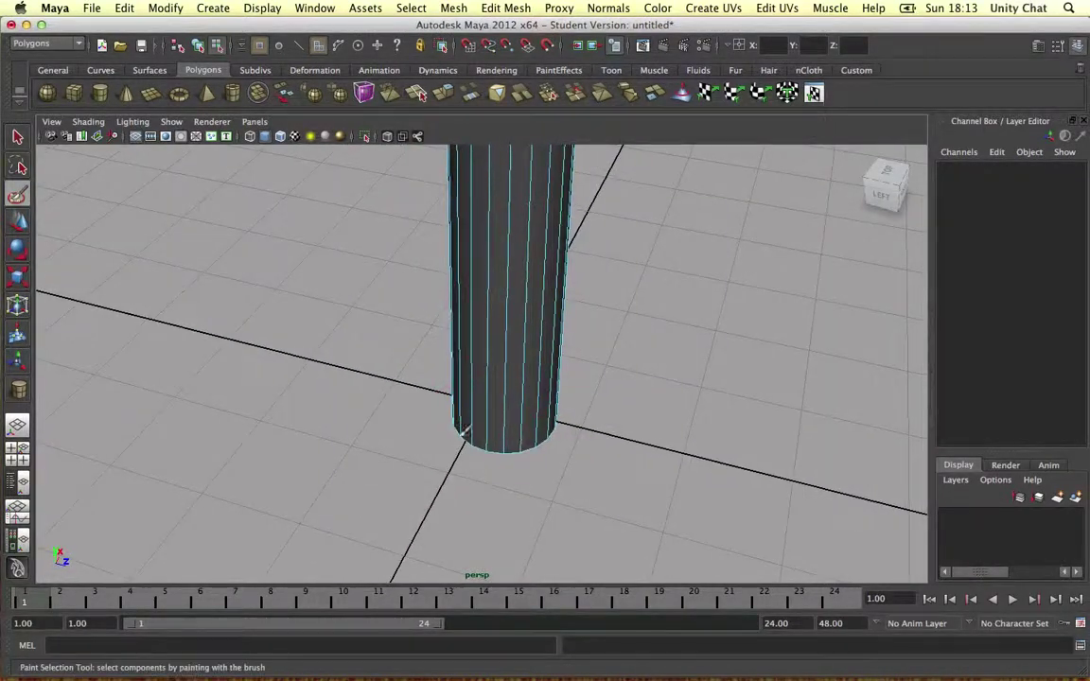
Paint-select all faces of the tower's top cap and extrude them upward by about 0.04
middle_click_drag(553, 320, 552, 406, "alt")
scroll(558, 305, "down", 6)
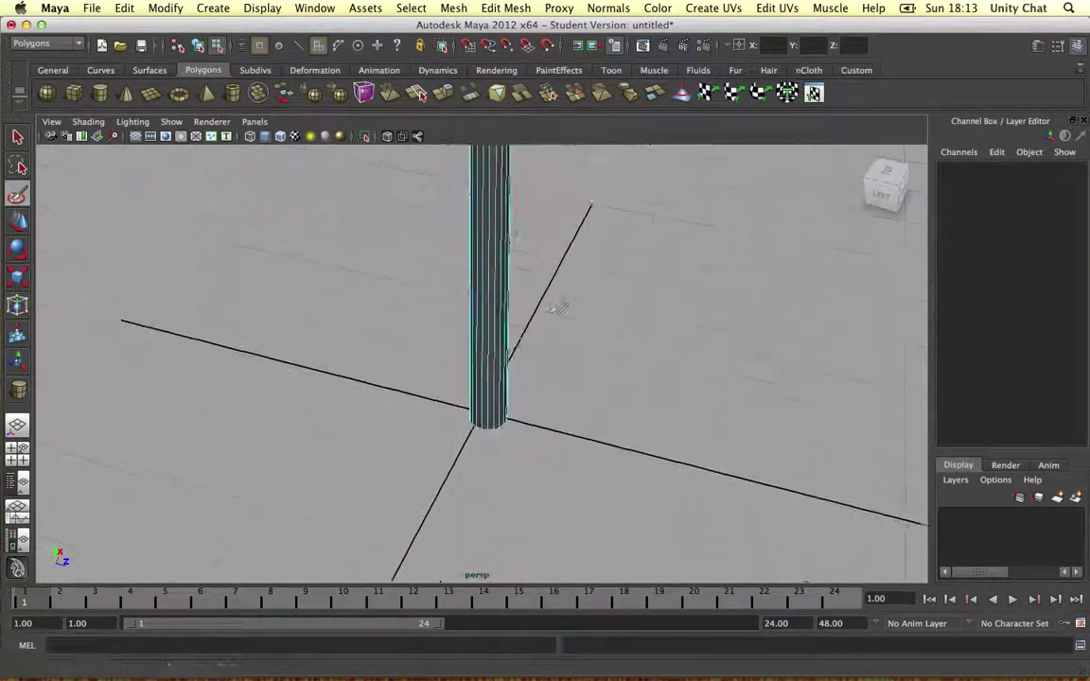
middle_click_drag(549, 275, 530, 389, "alt")
scroll(515, 303, "up", 6)
mouse_move(516, 298)
right_mouse_down("alt")
mouse_move(550, 382)
mouse_move(511, 409)
mouse_move(516, 365)
mouse_move(542, 394)
right_mouse_up("alt")
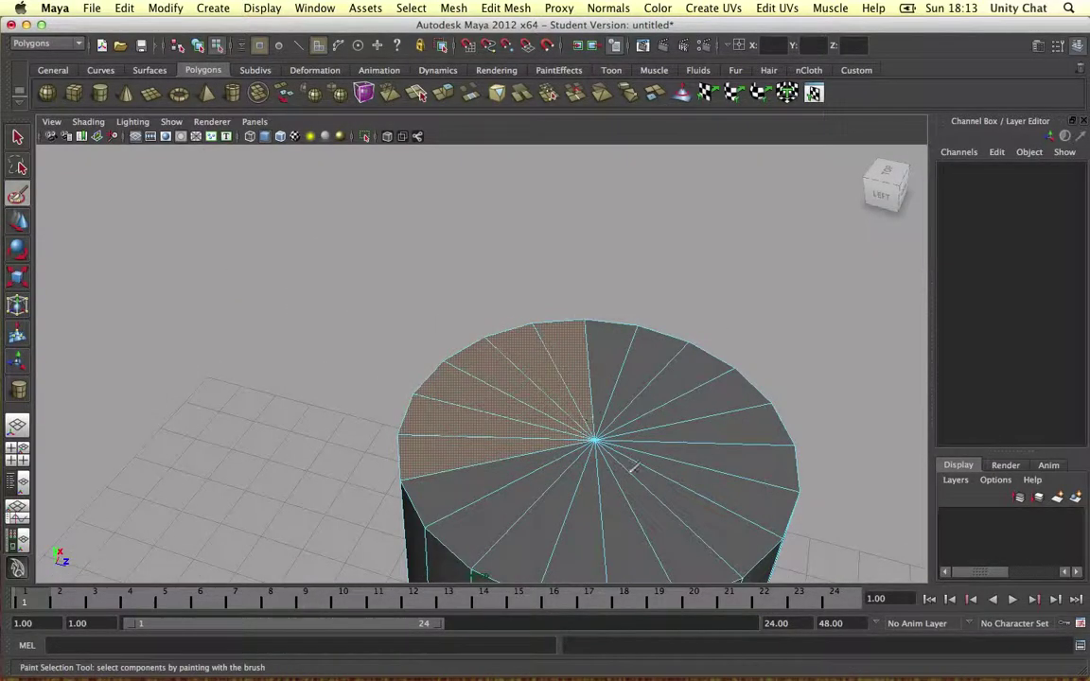
mouse_move(628, 477)
left_mouse_down()
mouse_move(668, 444)
mouse_move(642, 382)
mouse_move(618, 402)
left_mouse_up()
right_click_drag(618, 402, 620, 437, "shift")
middle_click_drag(635, 453, 635, 418, "alt")
right_click_drag(638, 216, 613, 195, "alt")
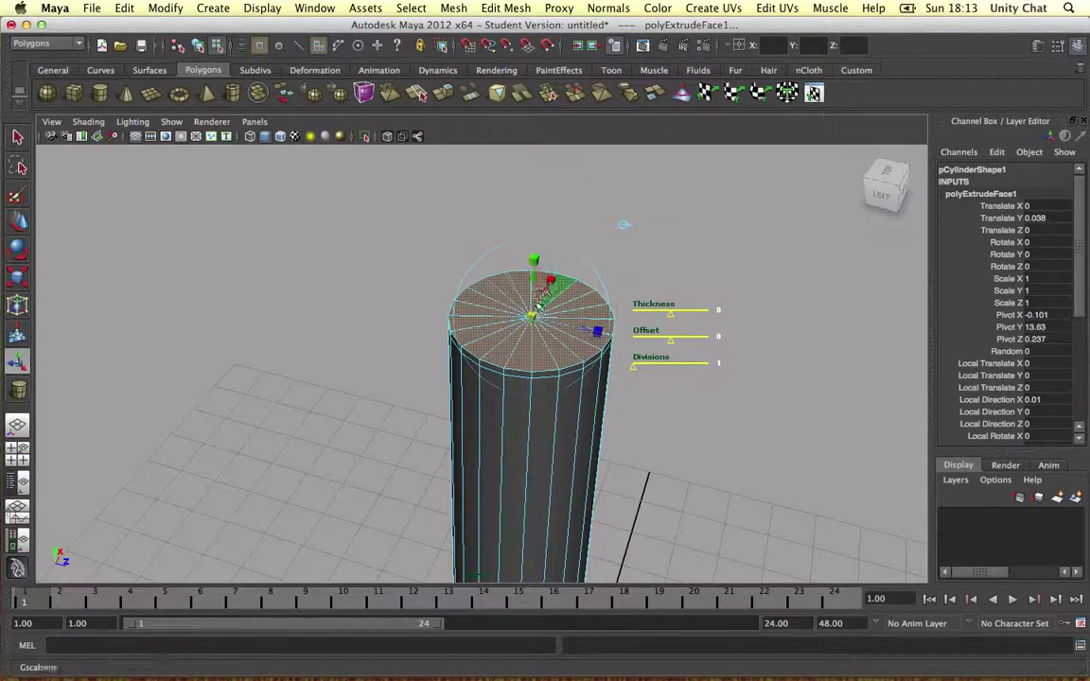
Scale the extruded top cap faces outward uniformly to about 1.533 to form a flange
left_click_drag(540, 297, 559, 260)
mouse_move(570, 308)
left_mouse_down("alt")
mouse_move(570, 263)
mouse_move(570, 287)
left_mouse_up("alt")
key("f")
left_click_drag(575, 350, 572, 275, "alt")
left_click_drag(483, 313, 528, 383)
right_click_drag(528, 382, 491, 339, "alt")
left_click_drag(482, 338, 482, 333)
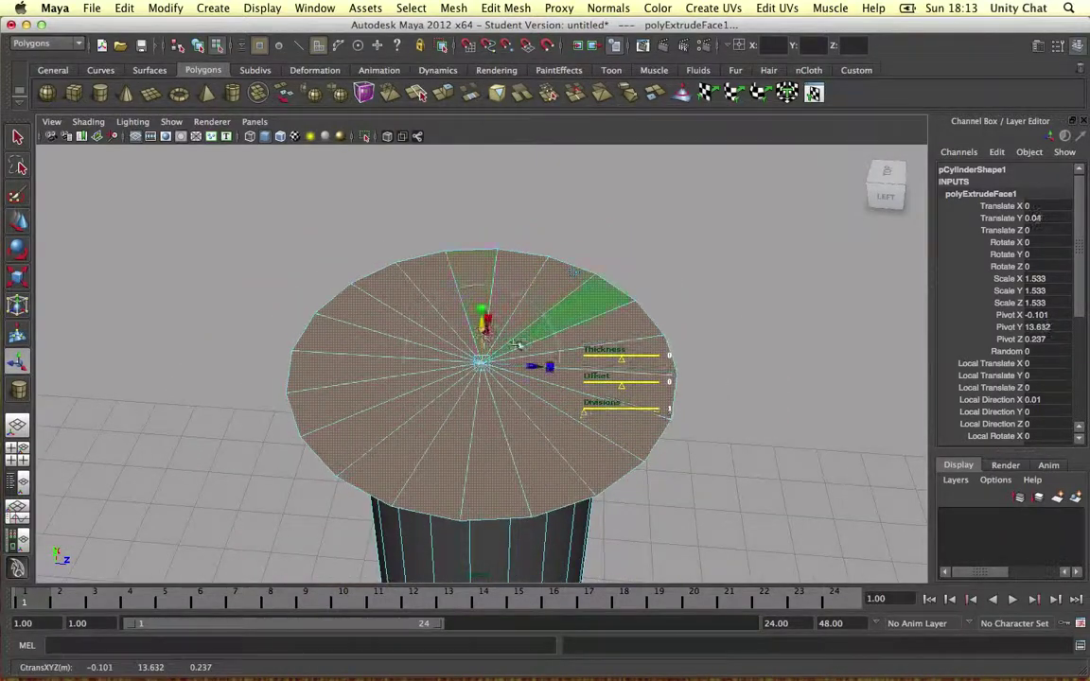
Extrude the flange's top faces upward by about 0.075 to thicken it, and delete those top faces
right_click_drag(522, 344, 524, 377, "shift")
left_click_drag(536, 206, 574, 272, "alt")
left_click_drag(482, 320, 482, 307)
right_click_drag(583, 342, 539, 330, "alt")
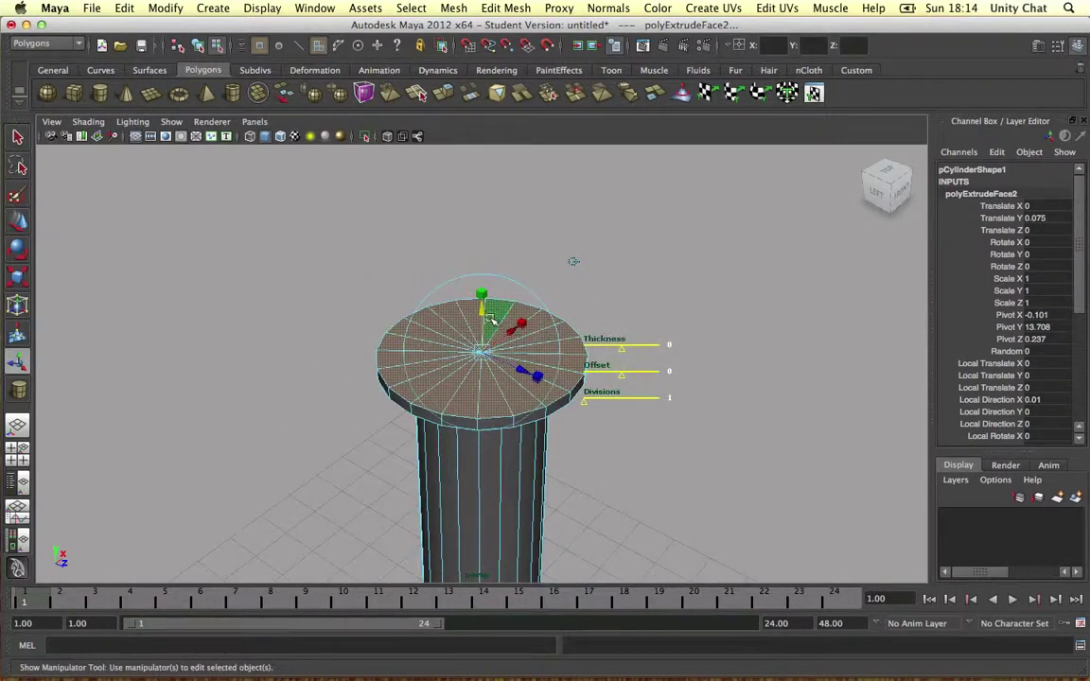
left_click_drag(483, 310, 396, 328)
key("Delete")
right_click_drag(395, 327, 312, 270, "alt")
Create a polygon cube beside the tower and move it onto the tower's top for the turbine housing
left_click(73, 92)
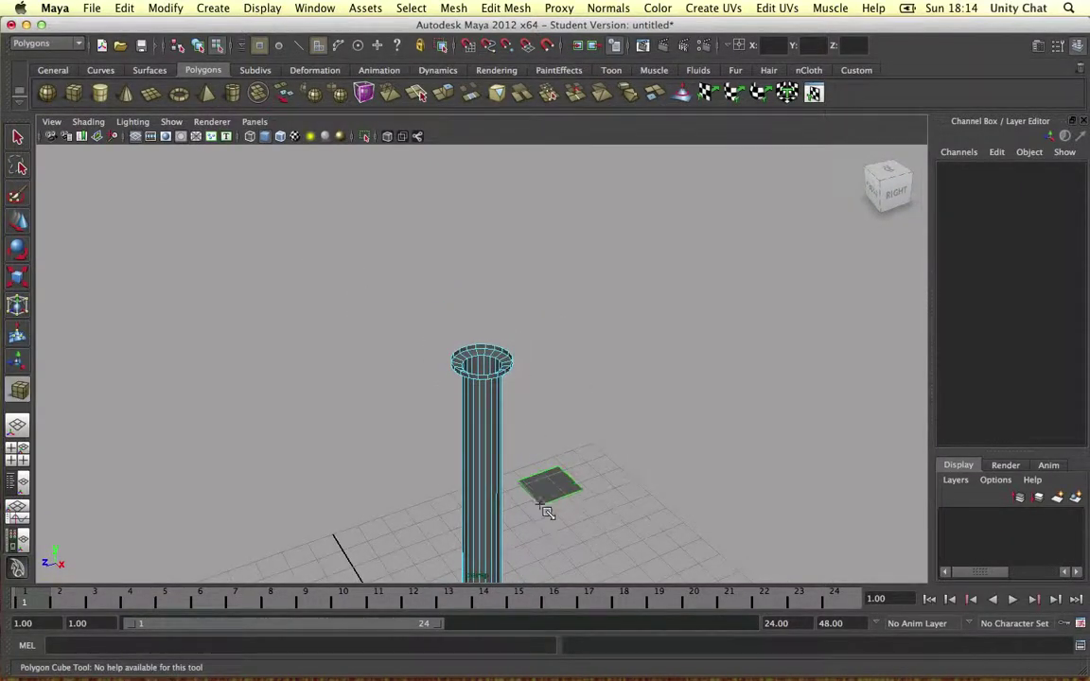
left_click_drag(532, 481, 560, 457)
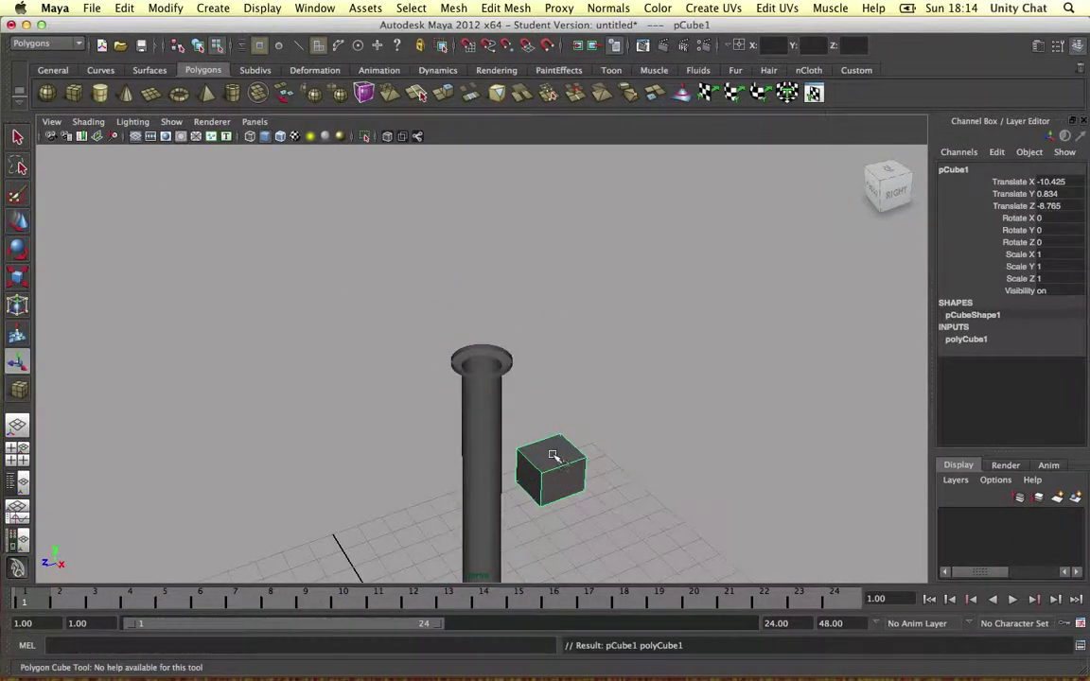
key("w")
middle_click_drag(503, 366, 410, 401)
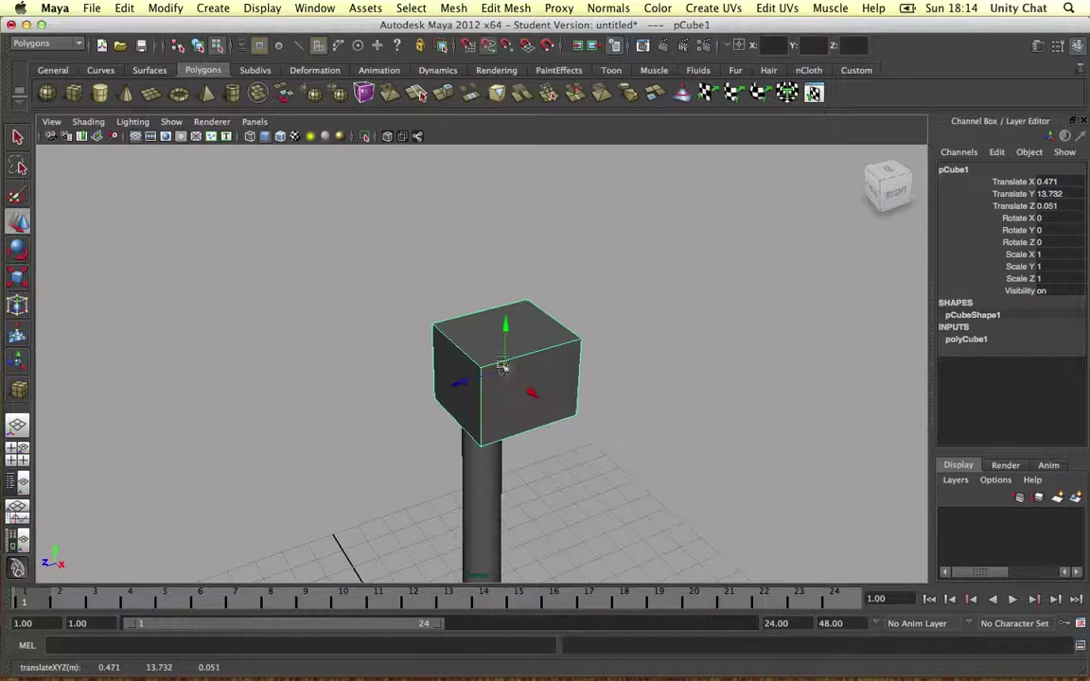
Scale the housing cube uniformly to about 0.674 and seat it on the flange at about X -0.136, Y 14.263
key("f")
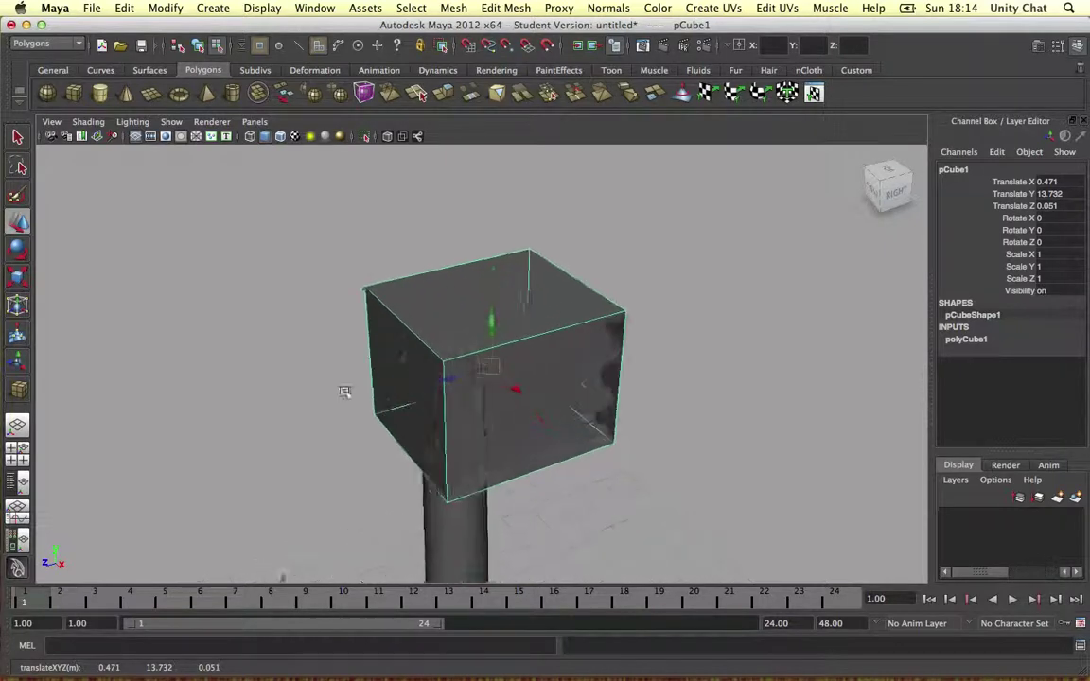
left_click_drag(321, 392, 598, 377, "alt")
key("r")
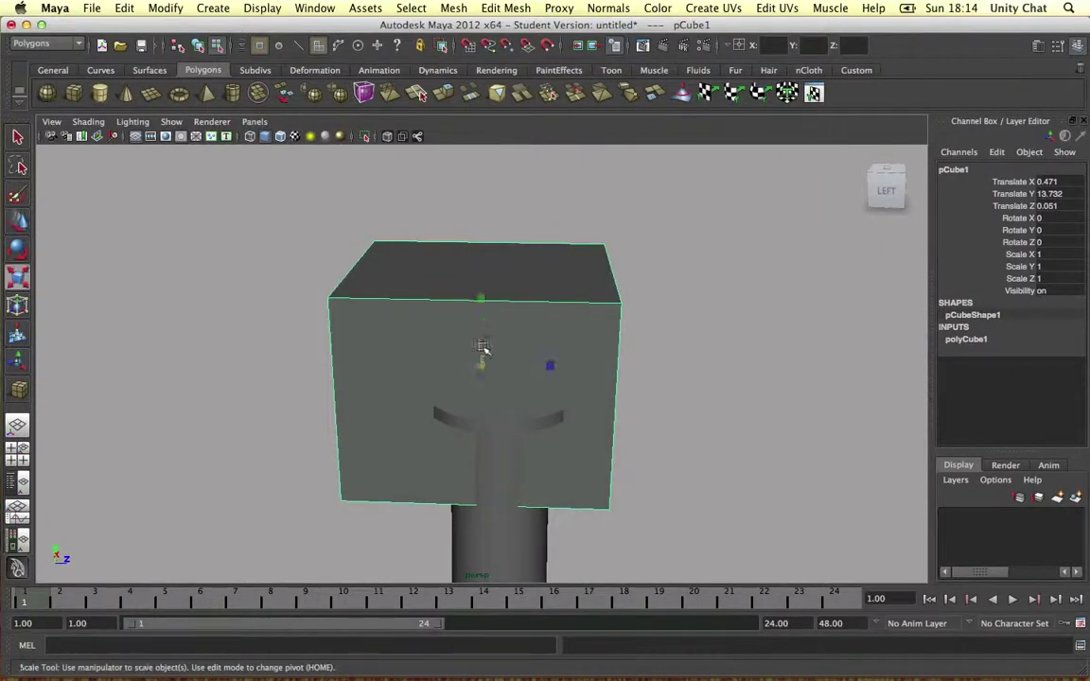
left_click_drag(482, 364, 452, 374)
key("w")
left_click_drag(463, 416, 453, 367, "alt")
mouse_move(456, 367)
left_mouse_down("alt")
mouse_move(625, 323)
mouse_move(498, 311)
mouse_move(499, 240)
mouse_move(519, 328)
left_mouse_up("alt")
key("r")
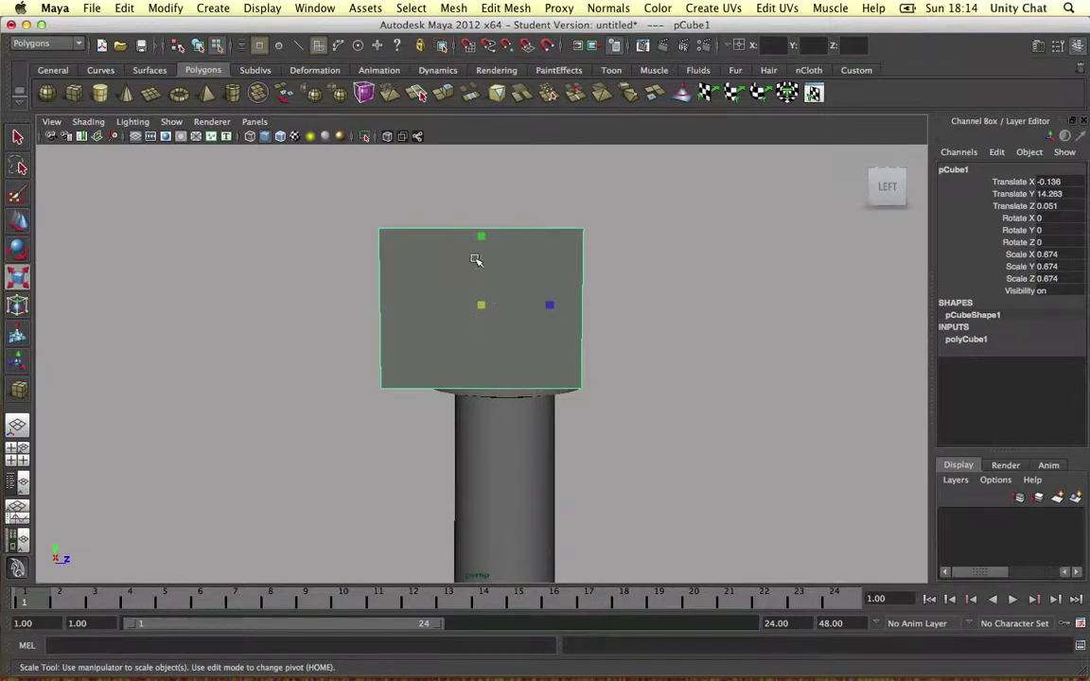
Lengthen the housing cube along Z by moving the vertices of both ends outward
right_click_drag(438, 263, 397, 260)
left_click_drag(340, 206, 445, 393)
key("w")
right_click_drag(445, 392, 425, 356, "alt")
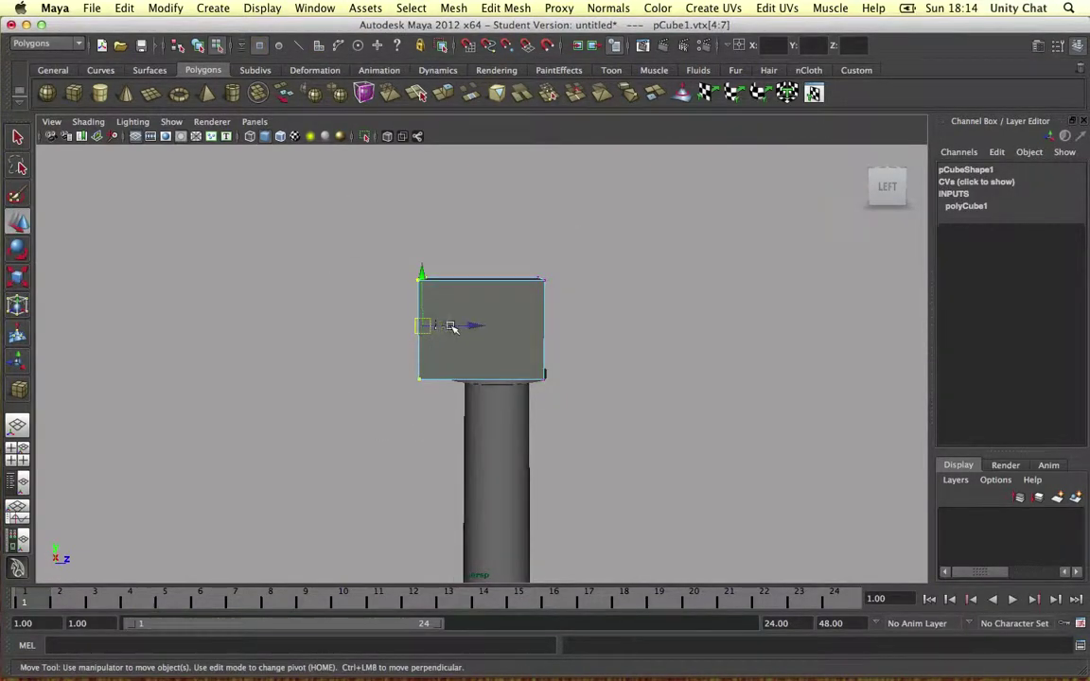
left_click_drag(453, 325, 399, 327)
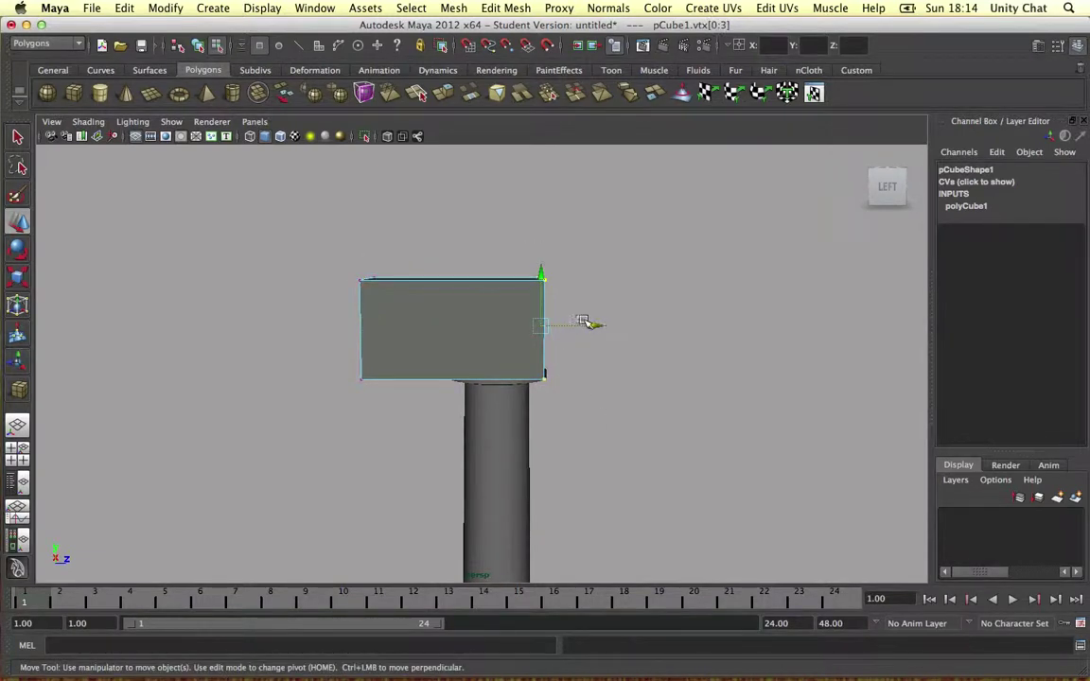
left_click_drag(592, 323, 660, 325)
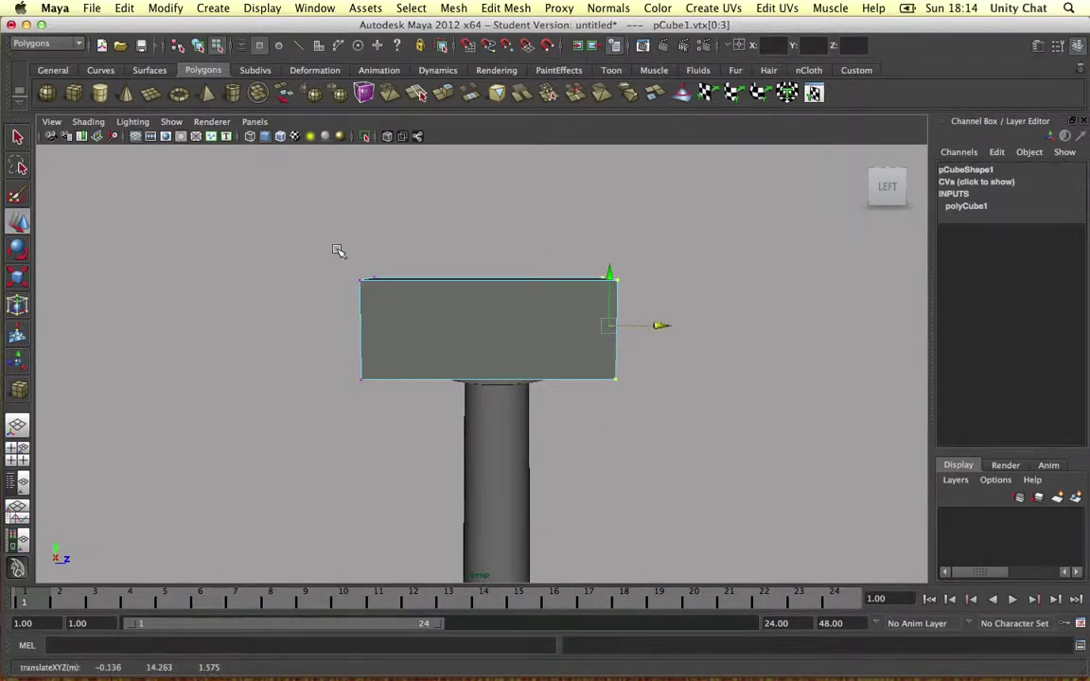
Slant one end of the housing by moving its lower vertices inward along Z, and compare it with the turbine photo
left_click_drag(398, 374, 428, 372)
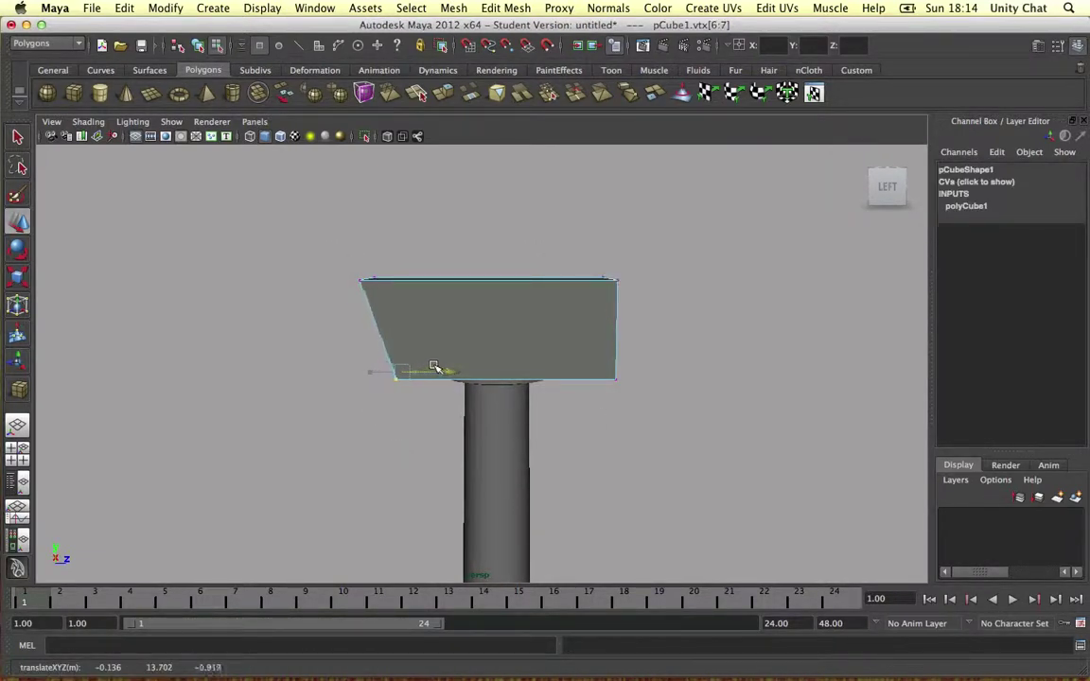
key("ctrl+Right")
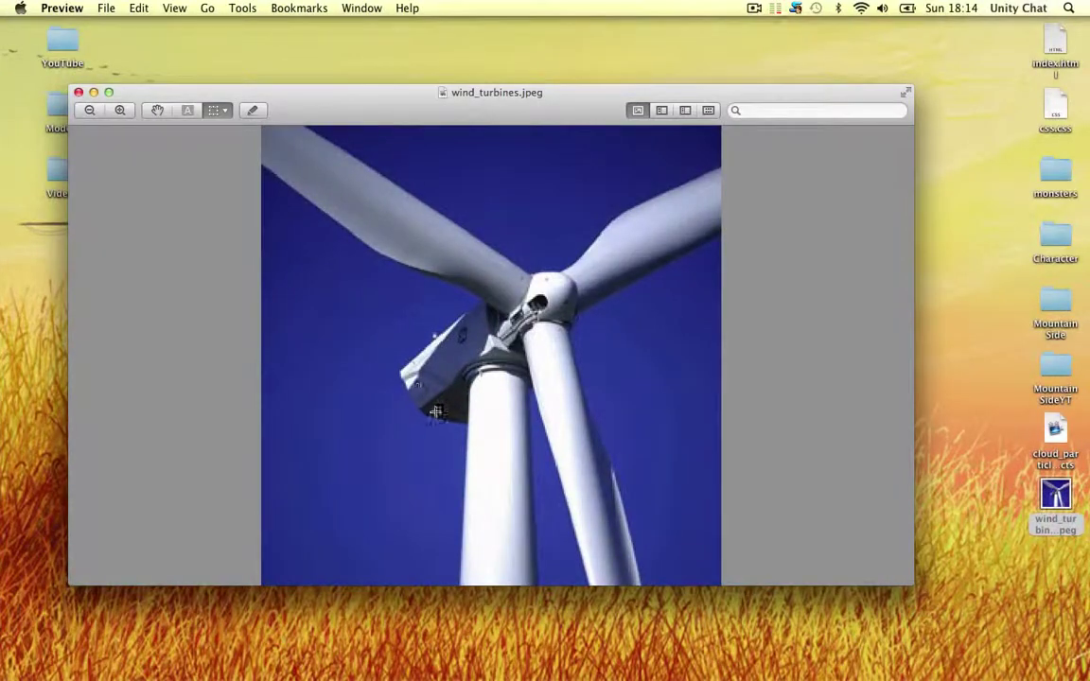
key("ctrl+Left")
scroll(482, 374, "down", 5)
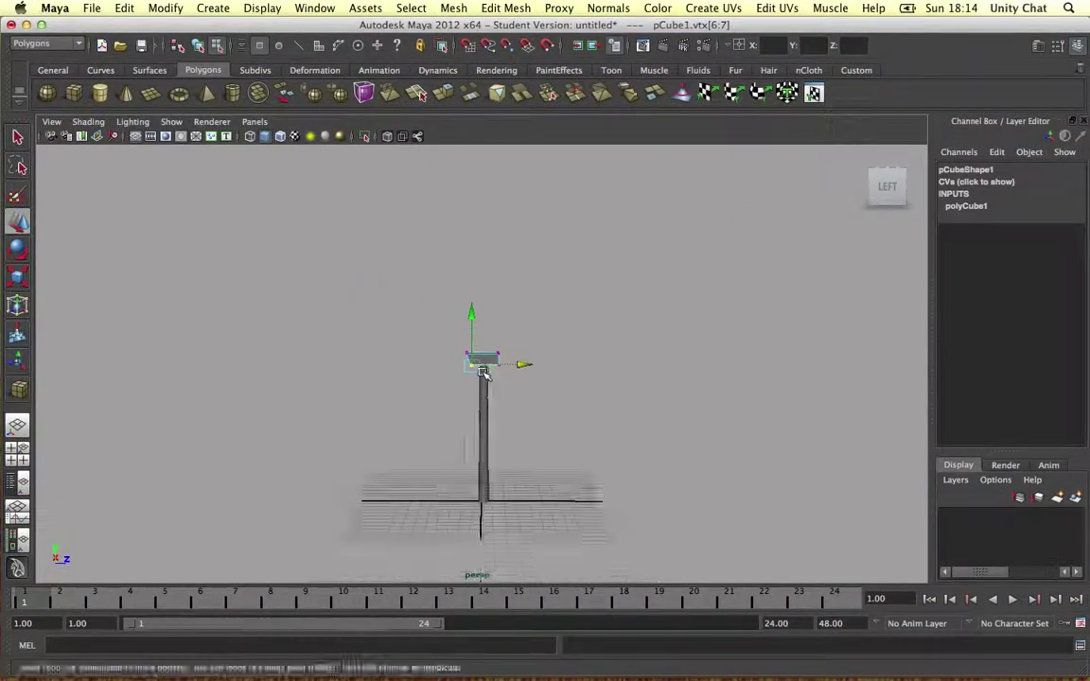
scroll(482, 373, "up", 5)
Raise the housing's top vertices slightly and check its shape against the turbine reference photo
left_click_drag(477, 372, 405, 330, "alt")
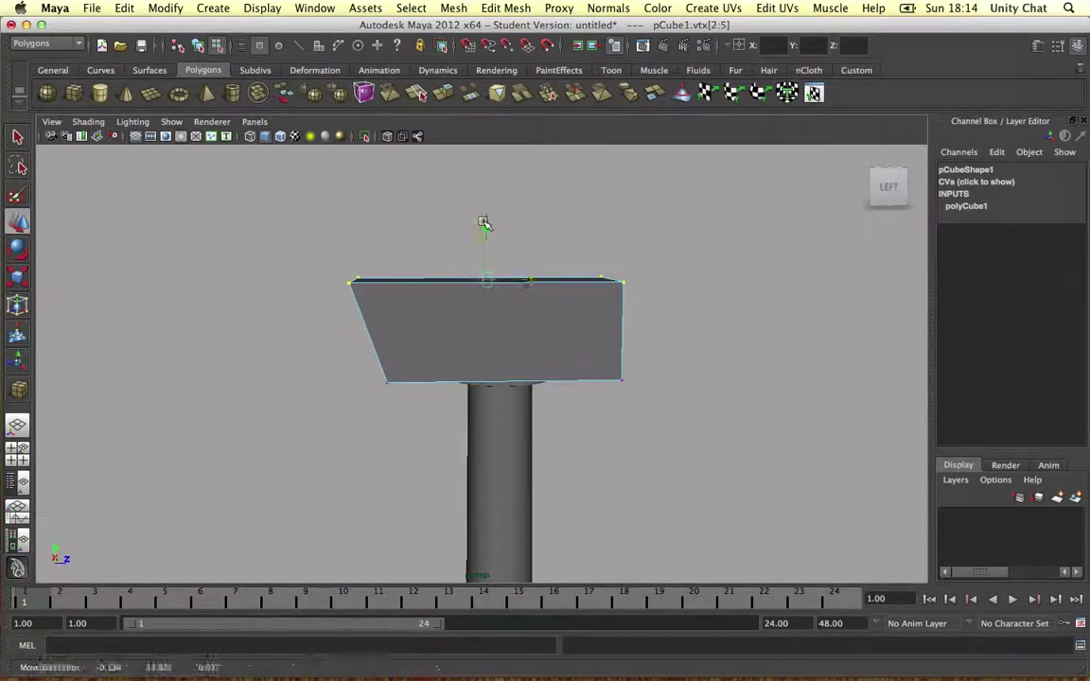
left_click_drag(489, 224, 487, 217)
left_click_drag(661, 322, 573, 331)
left_click(651, 360)
scroll(633, 373, "down", 5)
left_click_drag(633, 374, 644, 365, "alt")
key("ctrl+Right")
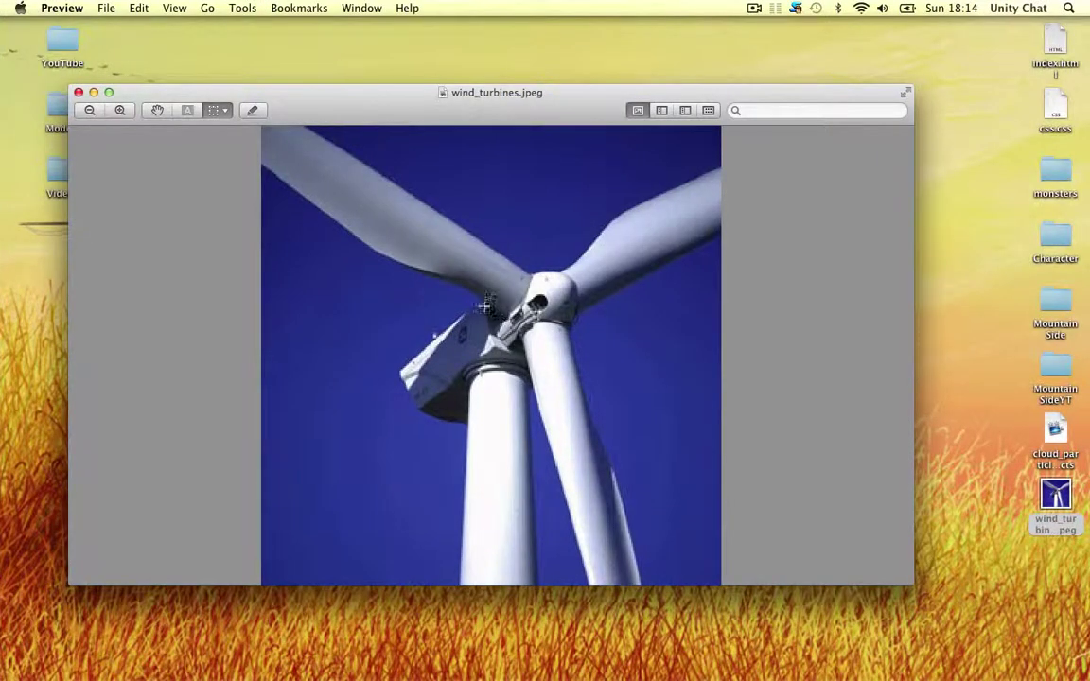
key("ctrl+Left")
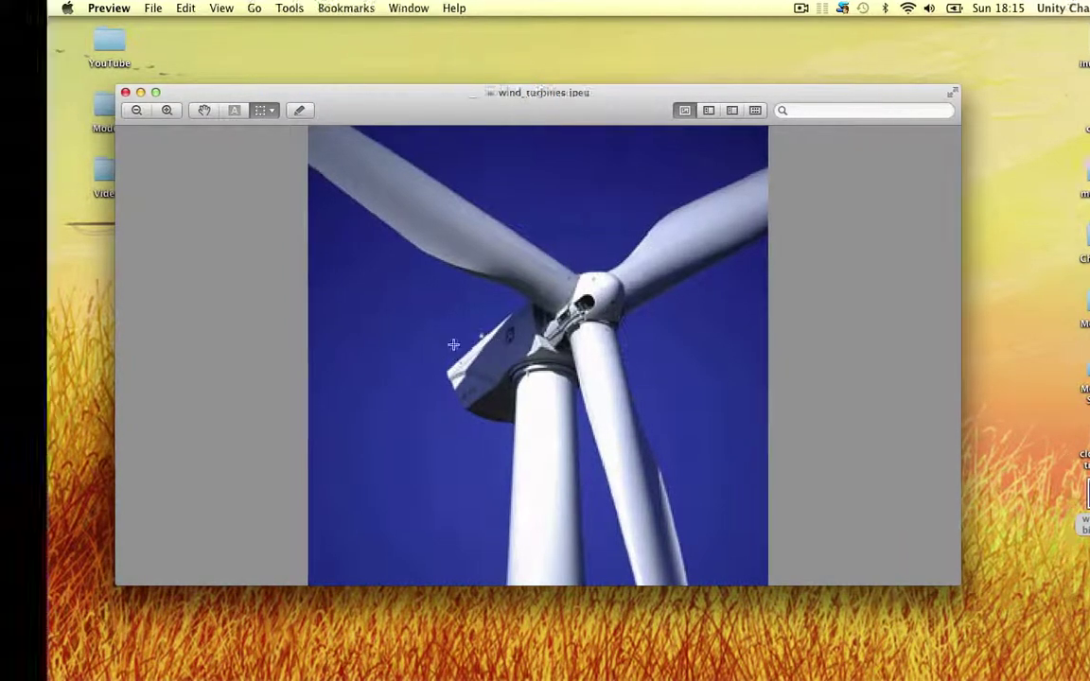
mouse_move(549, 359)
left_mouse_down("alt")
mouse_move(511, 363)
mouse_move(564, 348)
mouse_move(549, 340)
left_mouse_up("alt")
left_click_drag(354, 212, 347, 238, "alt")
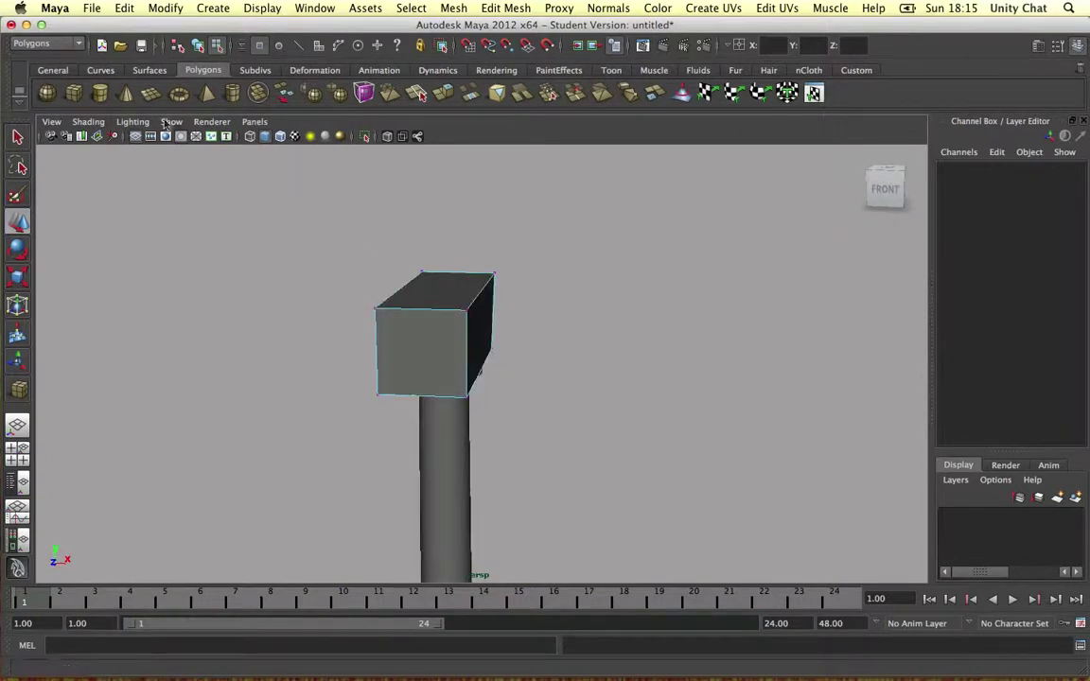
Create a polygon cylinder for the rotor hub and place it at the housing's front end
left_click(107, 94)
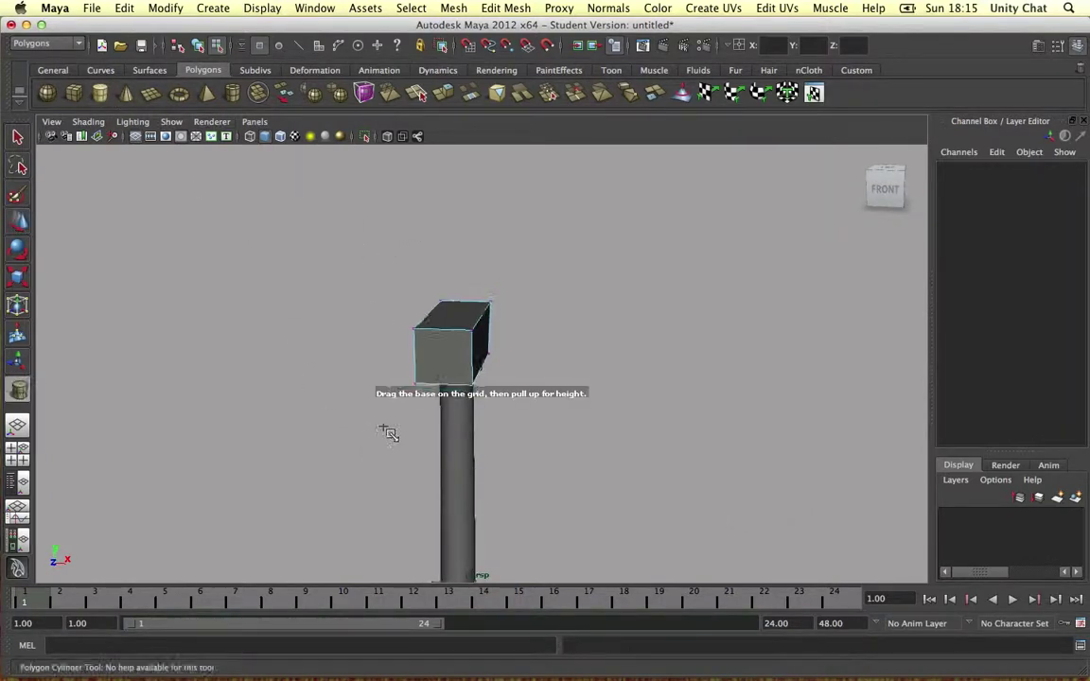
mouse_move(384, 430)
left_mouse_down("alt")
mouse_move(382, 442)
mouse_move(407, 434)
mouse_move(397, 393)
mouse_move(471, 284)
mouse_move(489, 305)
left_mouse_up("alt")
key("w")
key("c")
Rotate the hub cylinder to 90 degrees about X so that its axis points along the housing
key("e")
key("super+z")
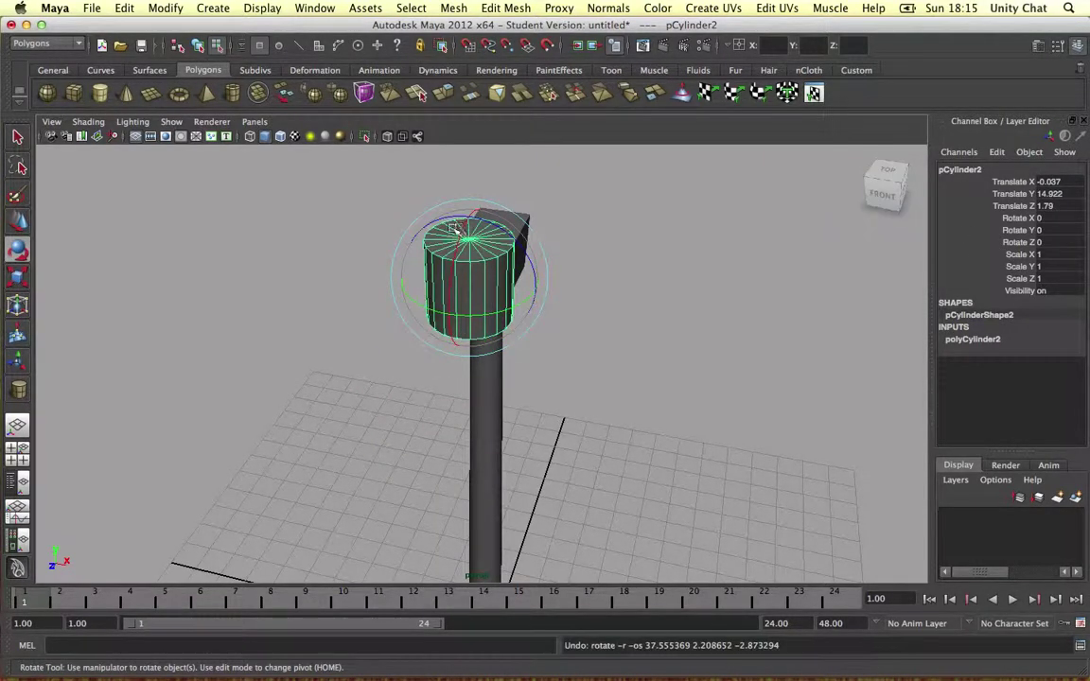
left_click_drag(462, 246, 516, 309)
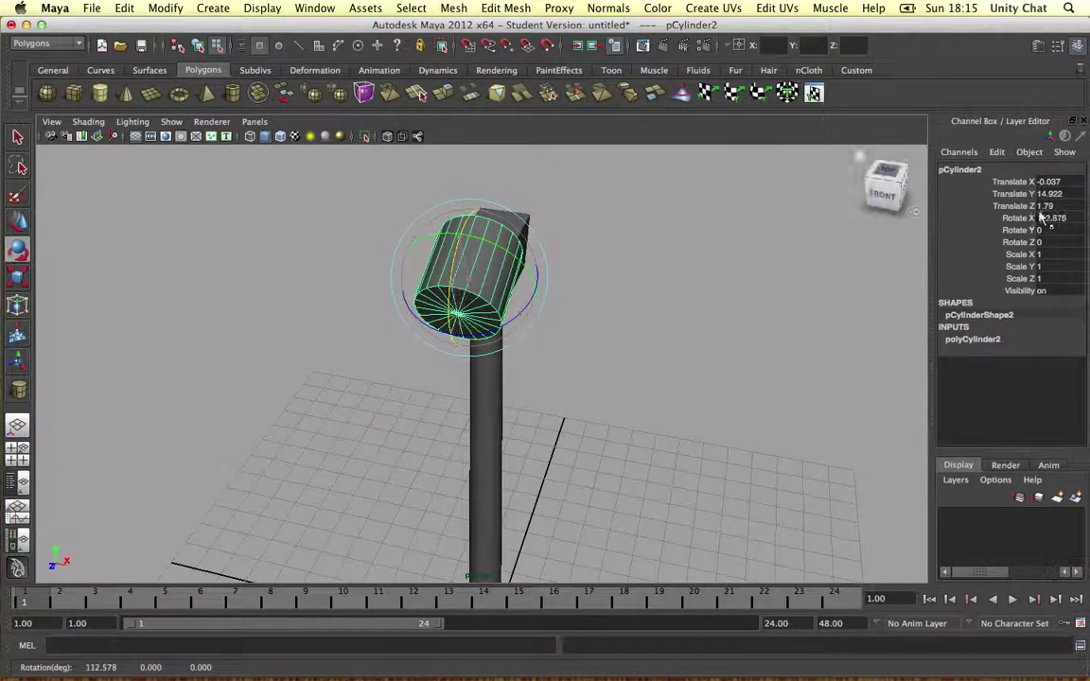
type("90")
key("Return")
Scale the hub cylinder uniformly to about 0.618 and move it in front of the housing, to about Y 14.36 and Z 2.428
scroll(550, 276, "down", 3)
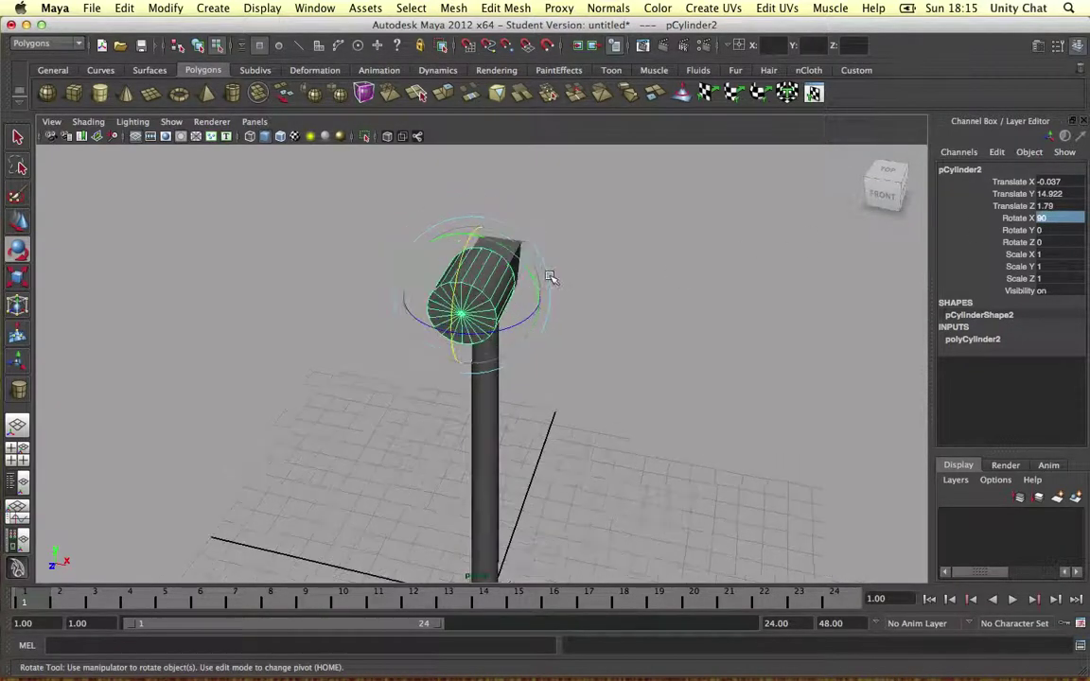
key("r")
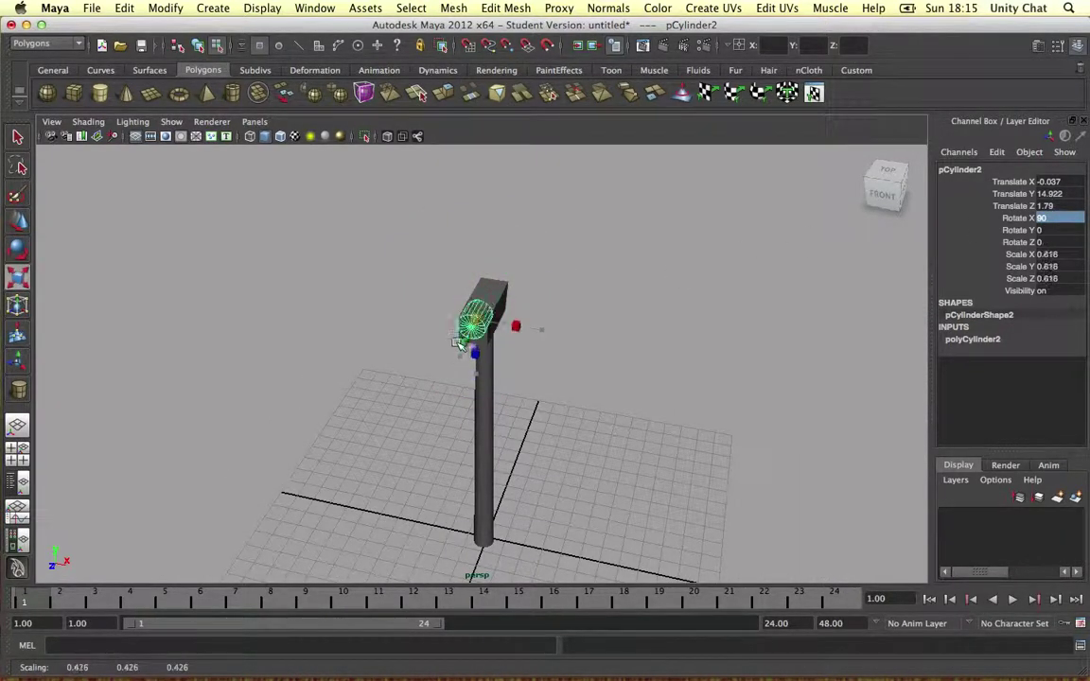
key("f")
key("w")
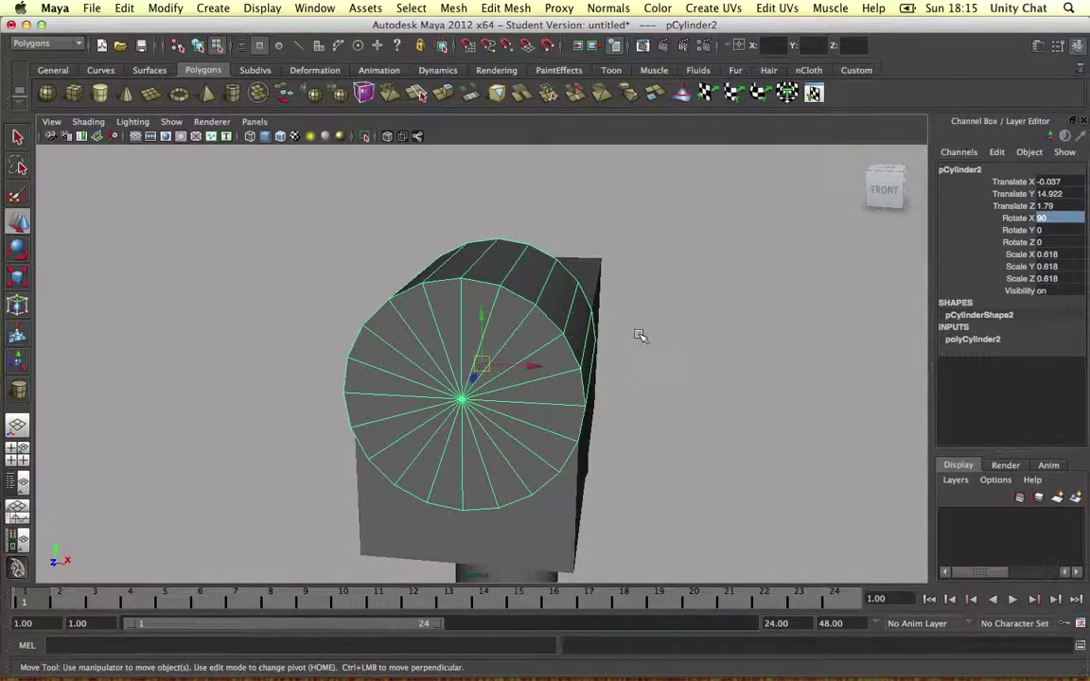
left_click_drag(639, 336, 513, 344, "alt")
left_click_drag(449, 366, 367, 372)
left_click_drag(402, 326, 498, 389)
Shrink the hub cylinder uniformly to about 0.459 and move it to about X -0.105, Y 14.305 on the housing's front
key("r")
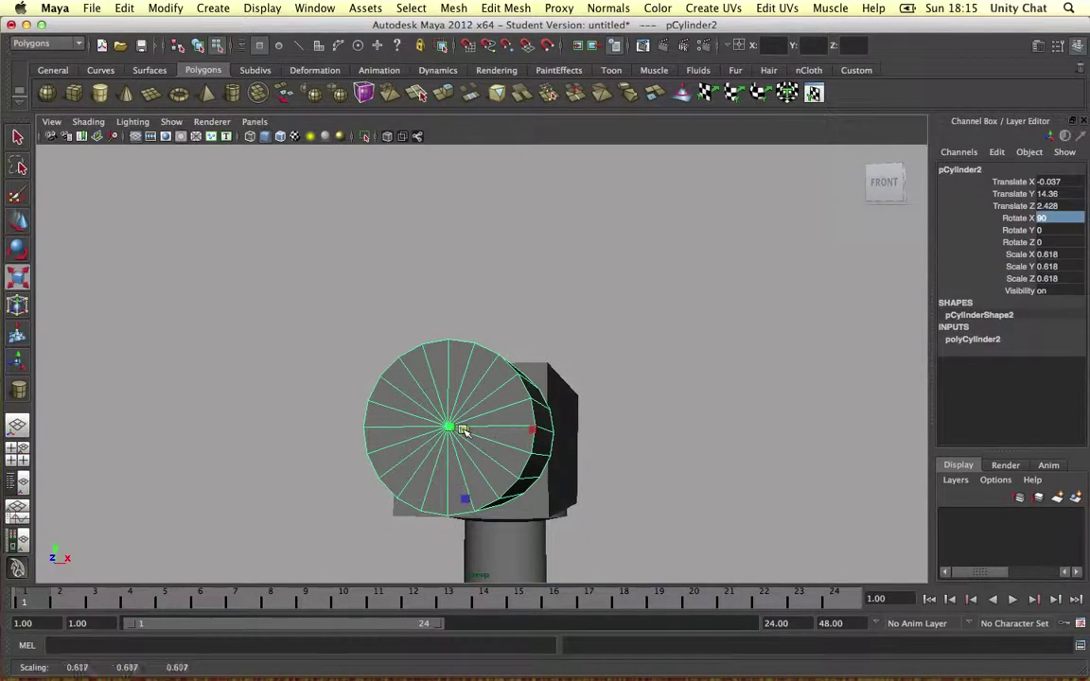
left_click_drag(462, 431, 467, 398)
key("e")
key("w")
left_click_drag(468, 397, 532, 444, "alt")
In the side view, move the hub cylinder along Z to about 2.214 so its back meets the housing's front face
key("space")
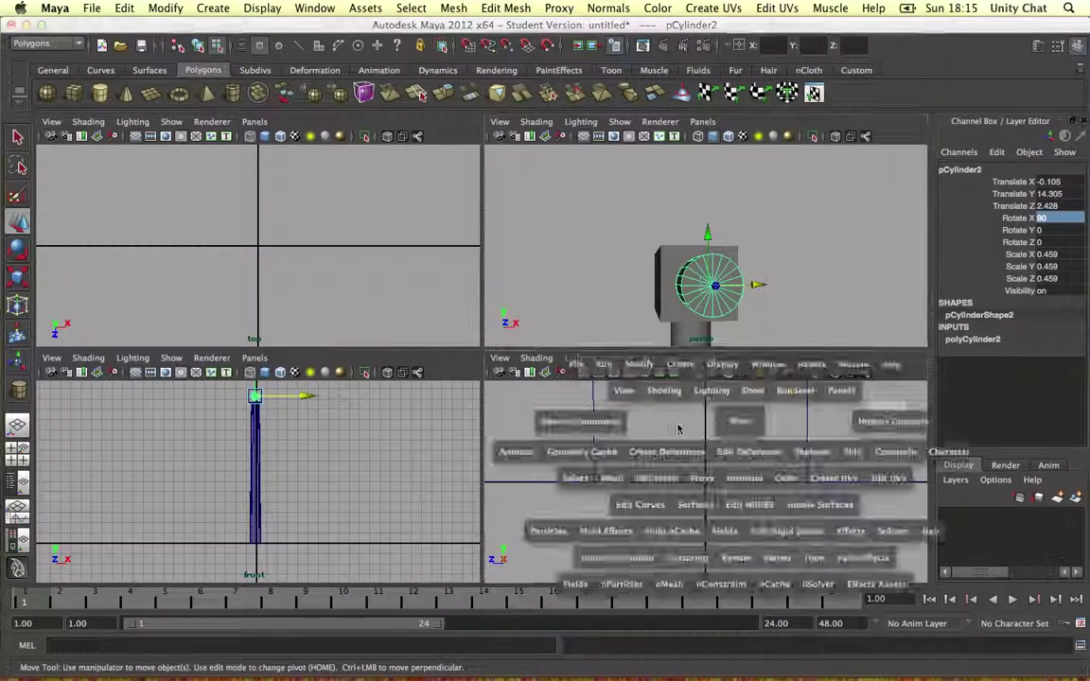
key("space")
key("f")
scroll(540, 369, "down", 10)
scroll(536, 367, "up", 3)
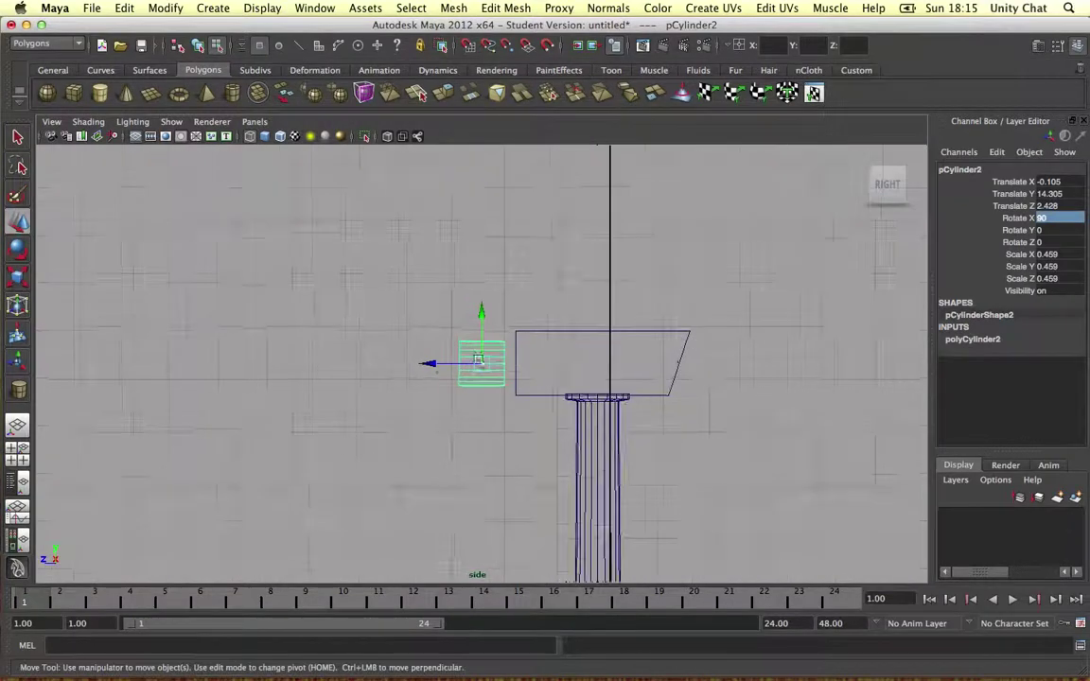
left_click_drag(428, 363, 432, 362)
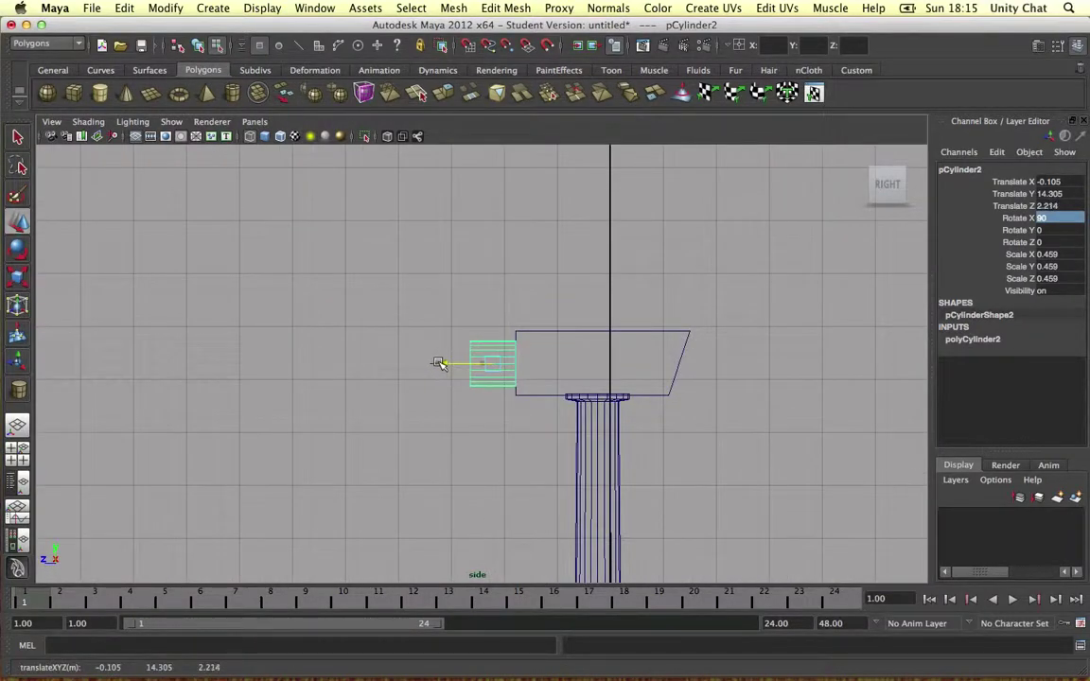
Centre the hub cylinder horizontally on the housing, at about X -0.14, using the front and perspective views
key("space")
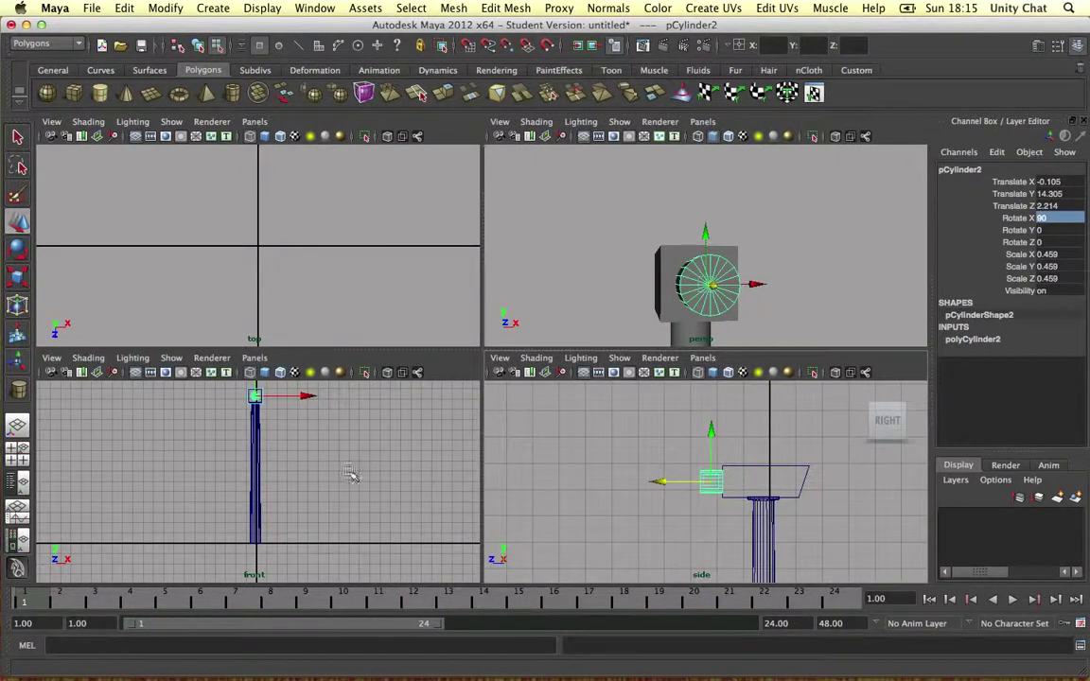
key("space")
key("f")
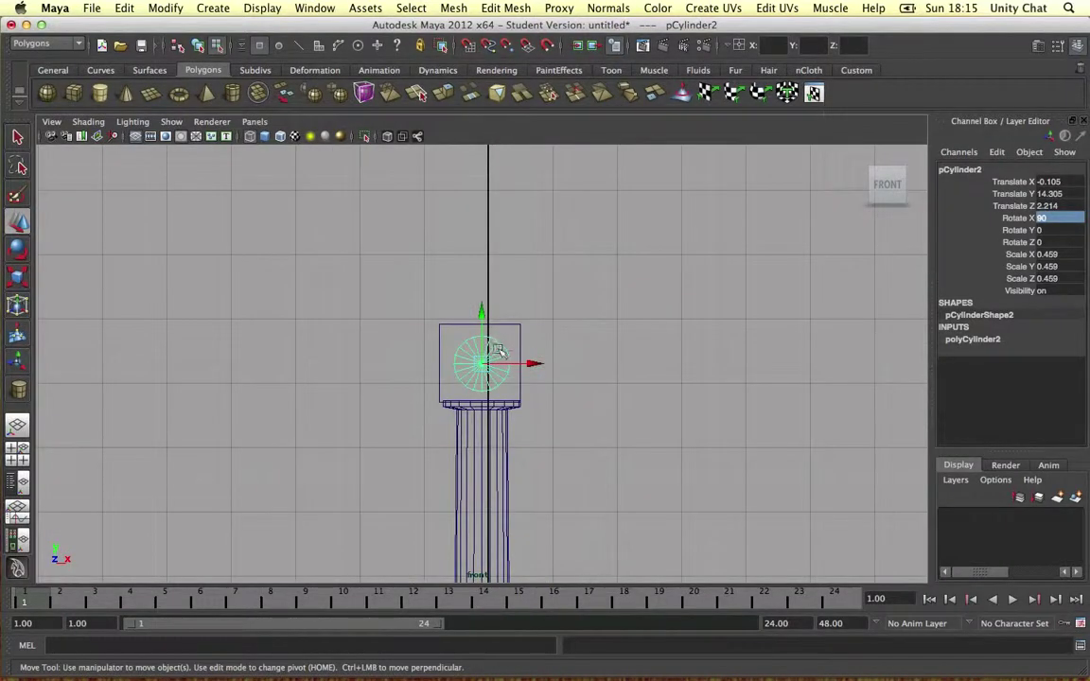
left_click_drag(512, 357, 516, 366)
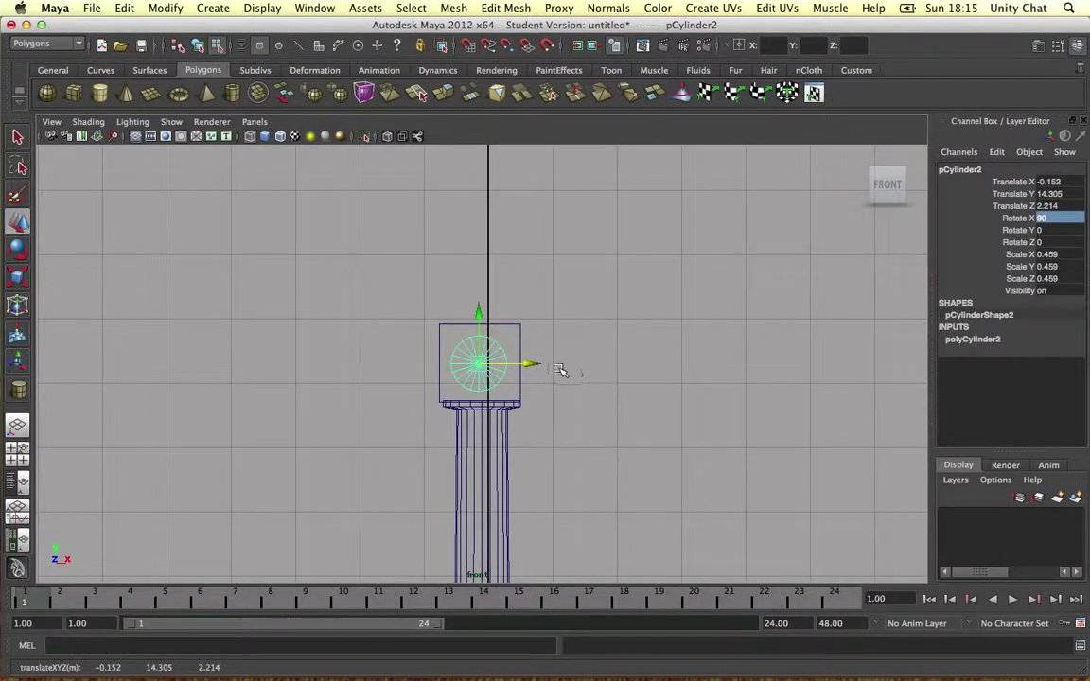
key("space")
key("space")
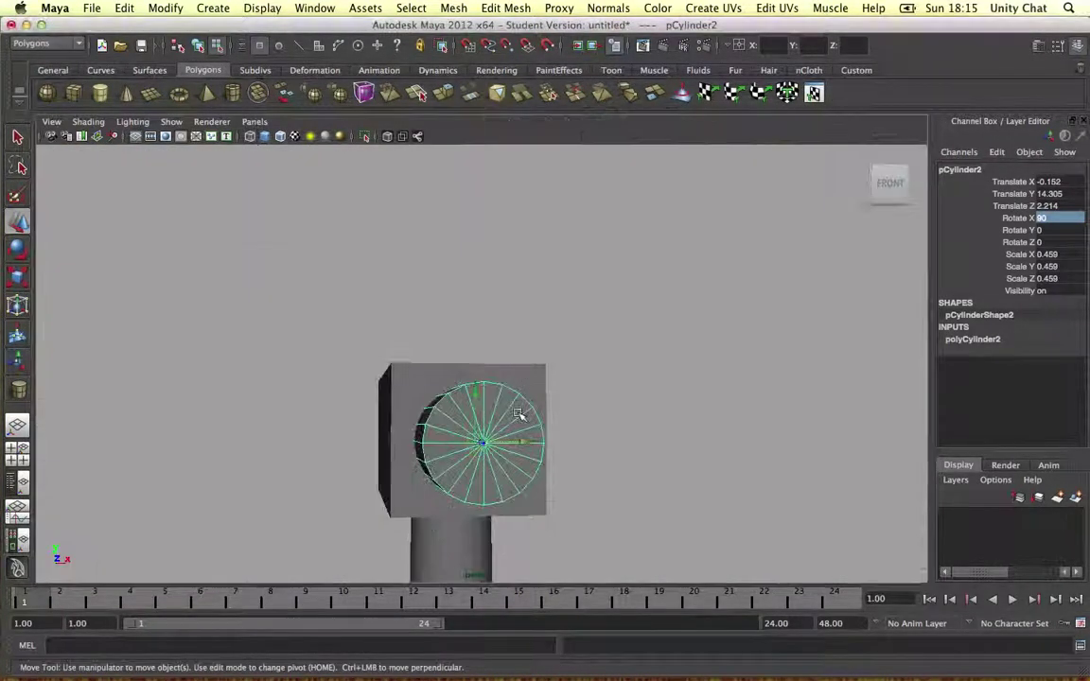
left_click(515, 444)
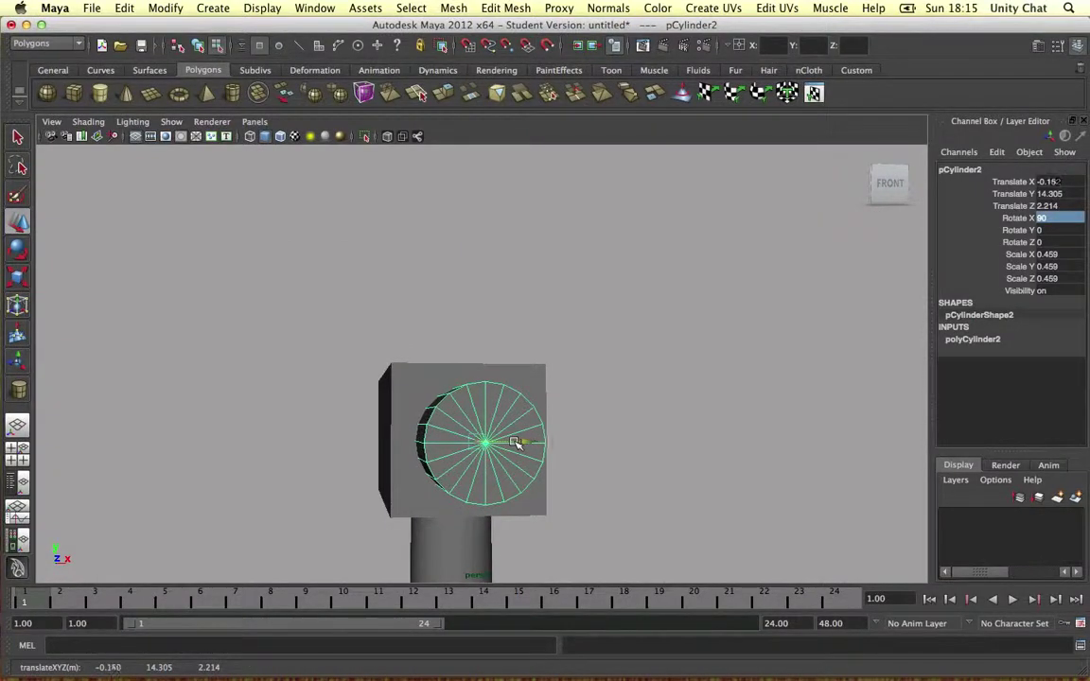
Select all front cap faces of the hub cylinder and extrude them a short distance forward, tapering them slightly
right_click_drag(499, 404, 500, 441)
scroll(524, 423, "up", 5)
middle_click_drag(523, 423, 511, 318, "alt")
left_click(17, 196)
mouse_move(397, 359)
left_mouse_down()
mouse_move(450, 365)
mouse_move(445, 443)
mouse_move(535, 425)
mouse_move(361, 375)
left_mouse_up()
right_click_drag(360, 369, 378, 409, "shift")
scroll(380, 408, "down", 2)
left_click(500, 301)
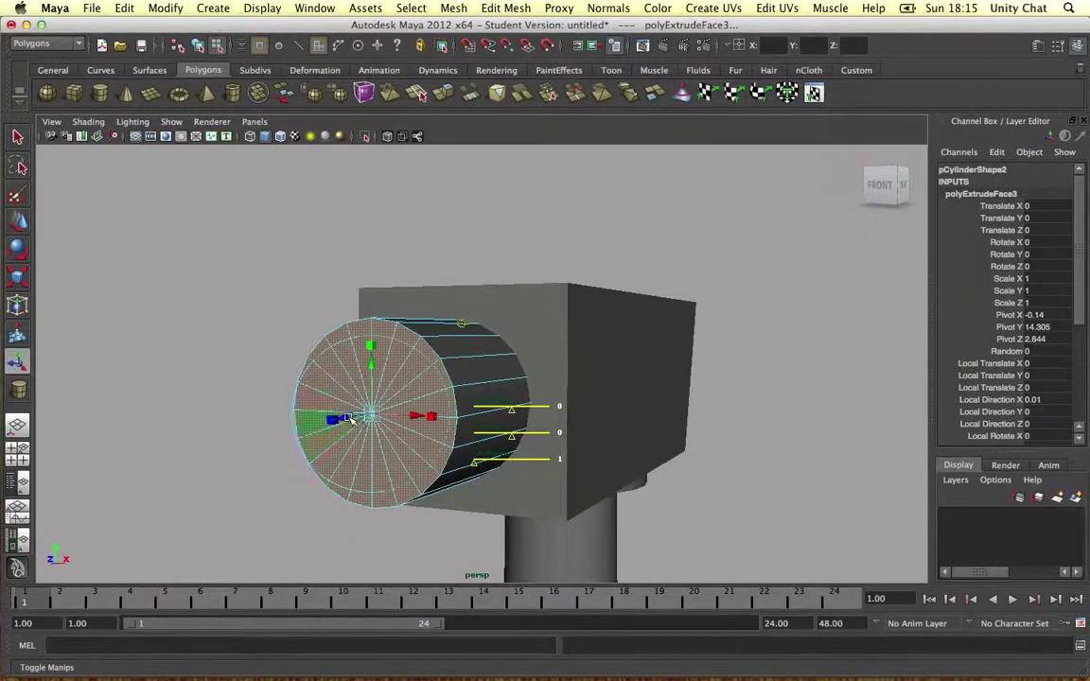
mouse_move(349, 416)
left_mouse_down()
mouse_move(320, 422)
mouse_move(360, 402)
mouse_move(349, 408)
left_mouse_up()
Extrude the hub's cap faces twice more, by about 0.157 and 0.08, scaling them smaller each time into a rounded nose
key("g")
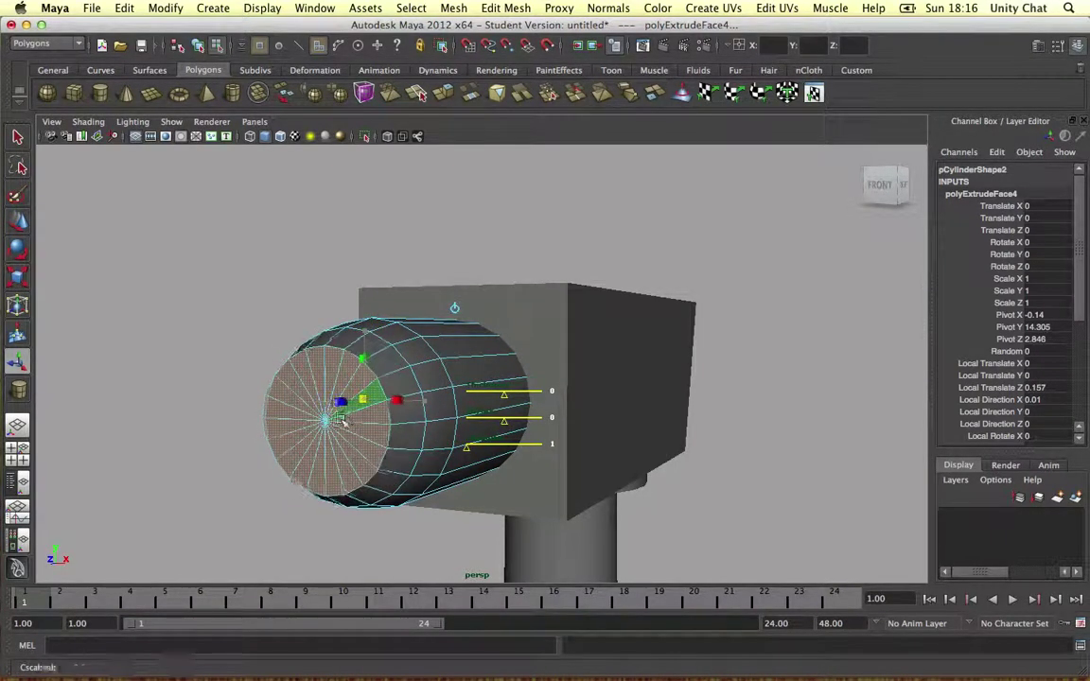
key("g")
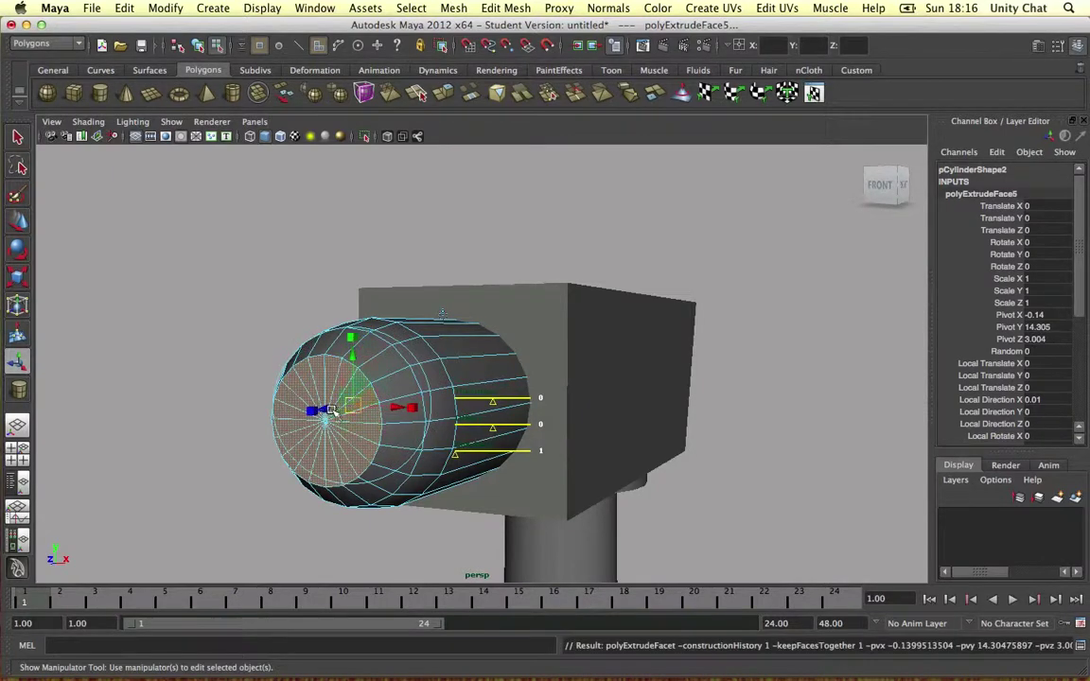
left_click_drag(329, 407, 263, 485)
key("r")
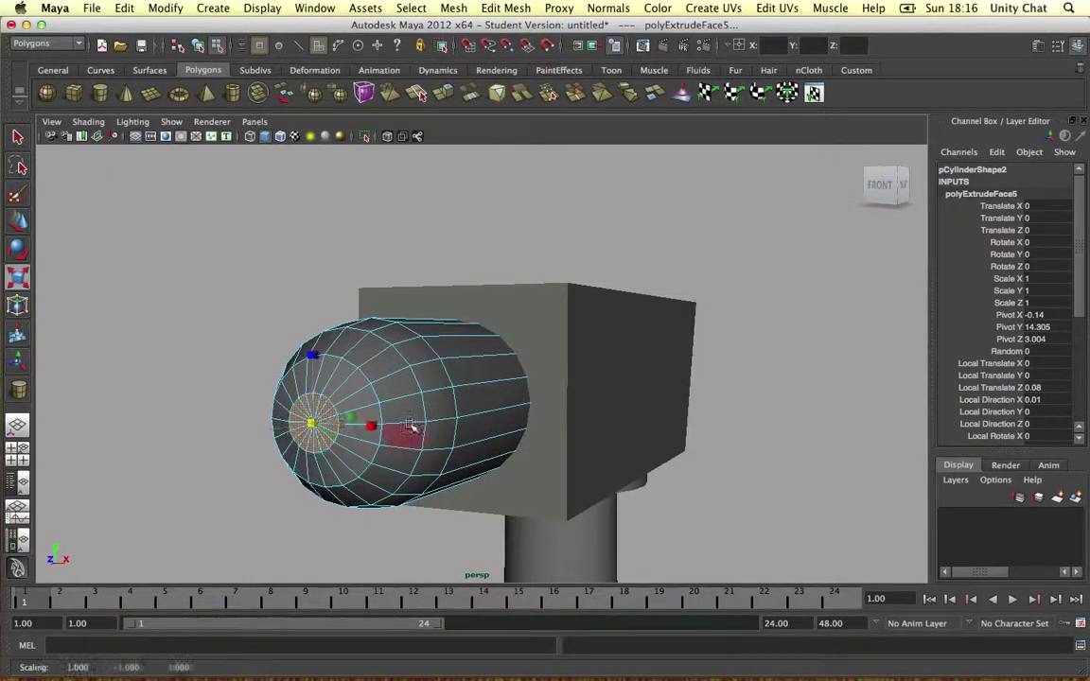
Select all the hub's edges, apply Soften Edge to smooth its shading, and return to object mode
left_click_drag(409, 423, 302, 431, "alt")
right_click_drag(301, 368, 280, 346)
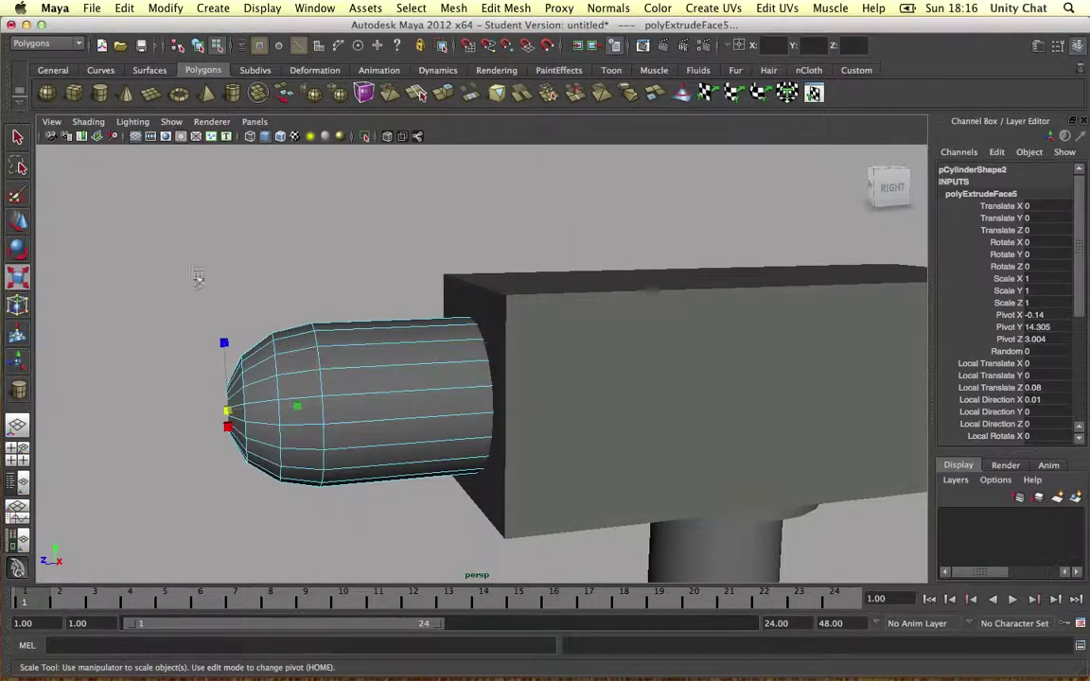
left_click(653, 8)
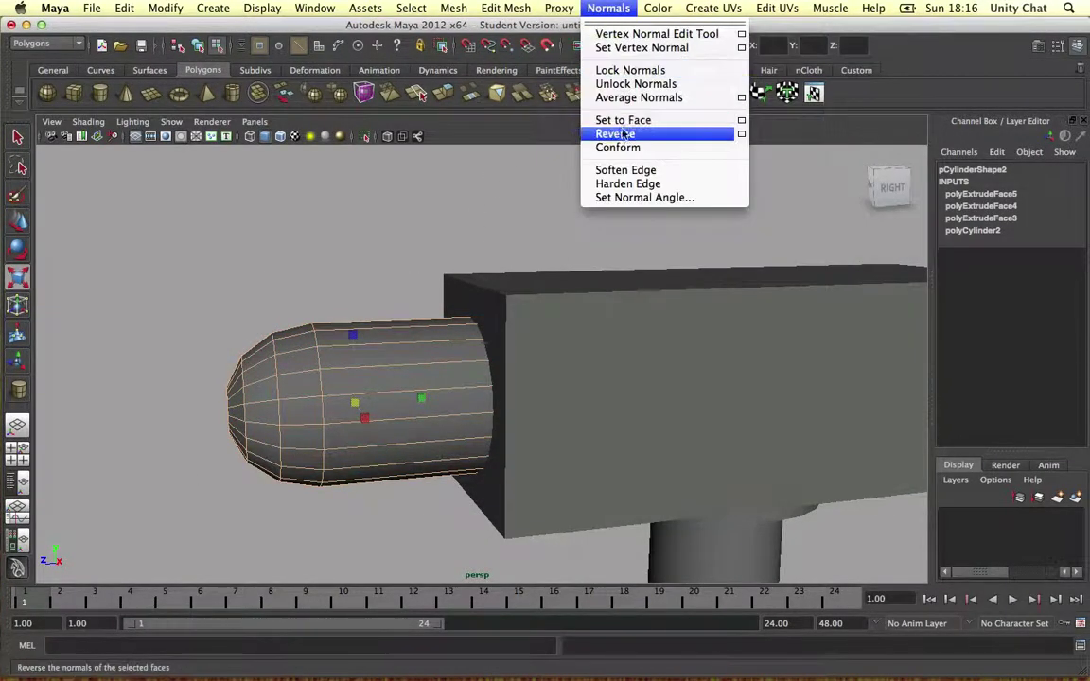
left_click(625, 170)
right_click_drag(340, 353, 358, 285)
left_click(357, 284)
Create a long, flat polygon cube for the first rotor blade and snap it to the hub
left_click_drag(258, 268, 379, 230, "alt")
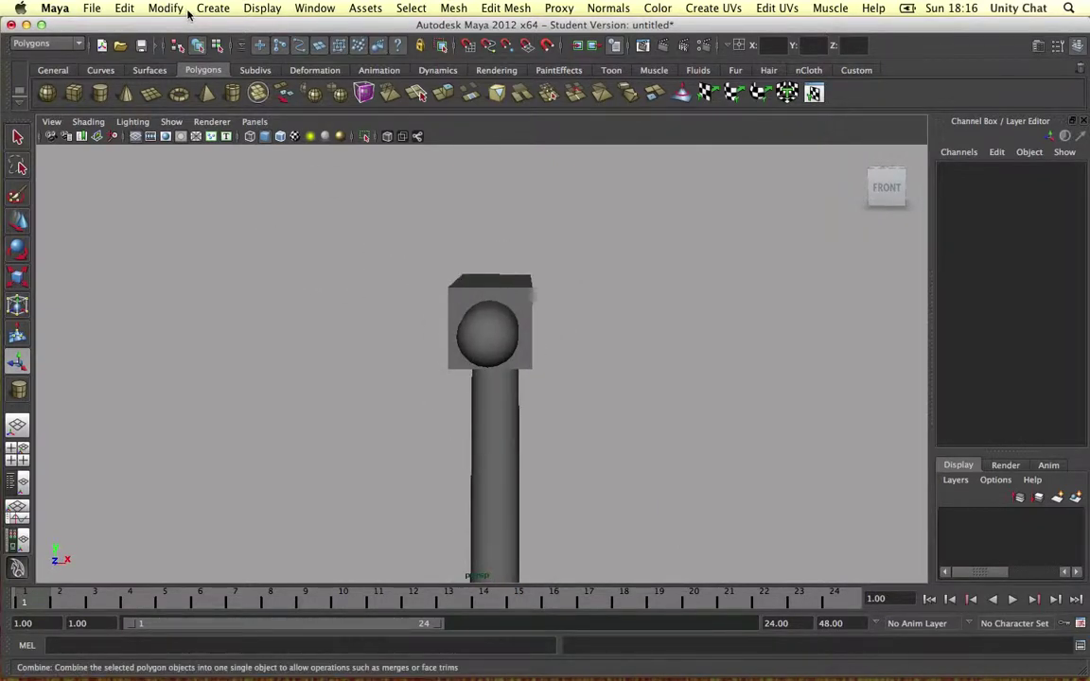
left_click(75, 92)
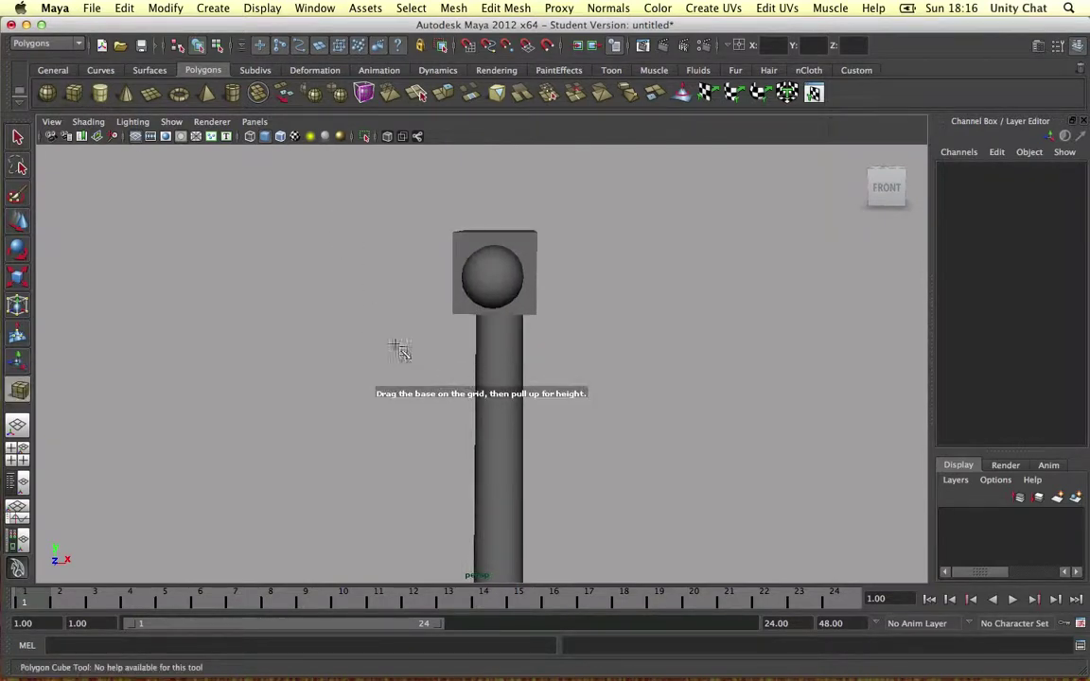
left_click_drag(397, 333, 259, 375, "alt")
mouse_move(407, 324)
left_mouse_down("alt")
mouse_move(410, 333)
mouse_move(399, 322)
left_mouse_up("alt")
key("w")
key("c")
middle_click_drag(487, 366, 482, 338)
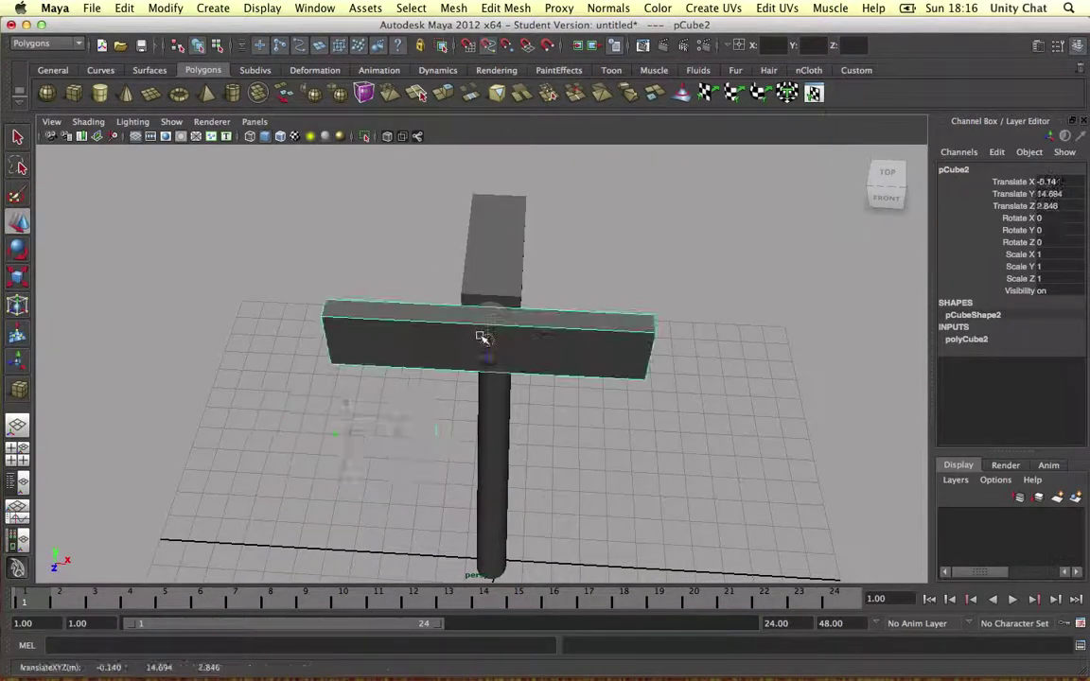
Move the blade along X to about -3.664, beside the hub, and thin it to about 0.349 in Y and 0.296 in Z
left_click_drag(476, 338, 365, 336)
key("super+z")
key("r")
left_click_drag(304, 284, 306, 324)
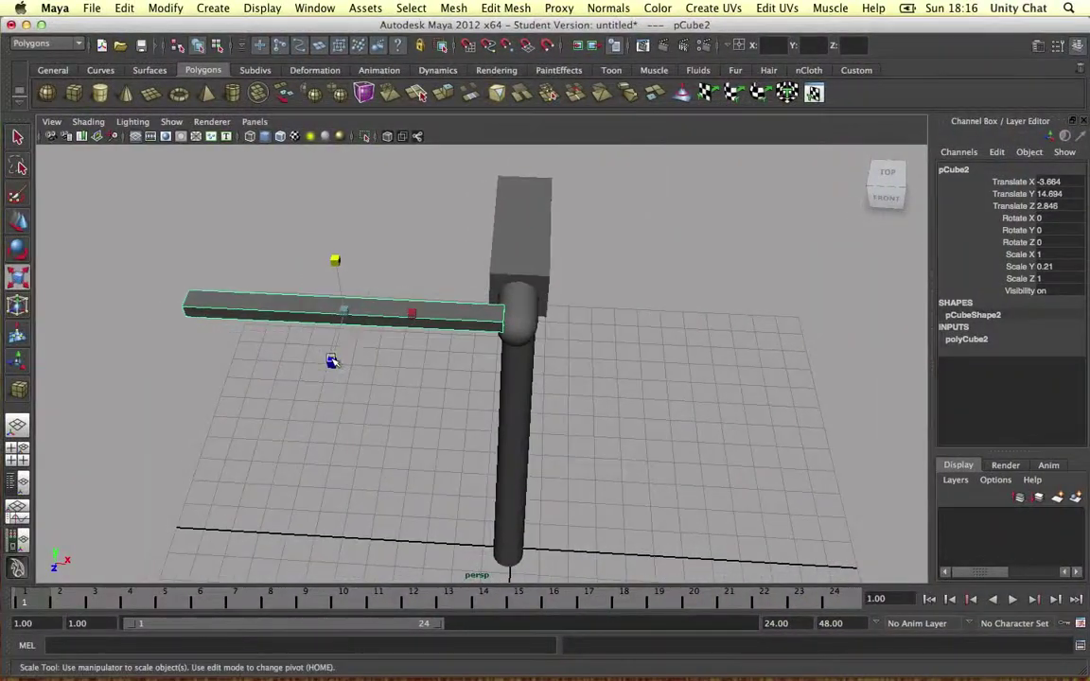
left_click_drag(331, 360, 342, 328)
left_click_drag(335, 258, 445, 227)
Insert three edge loops across the blade, spaced roughly evenly along its length
left_click(506, 7)
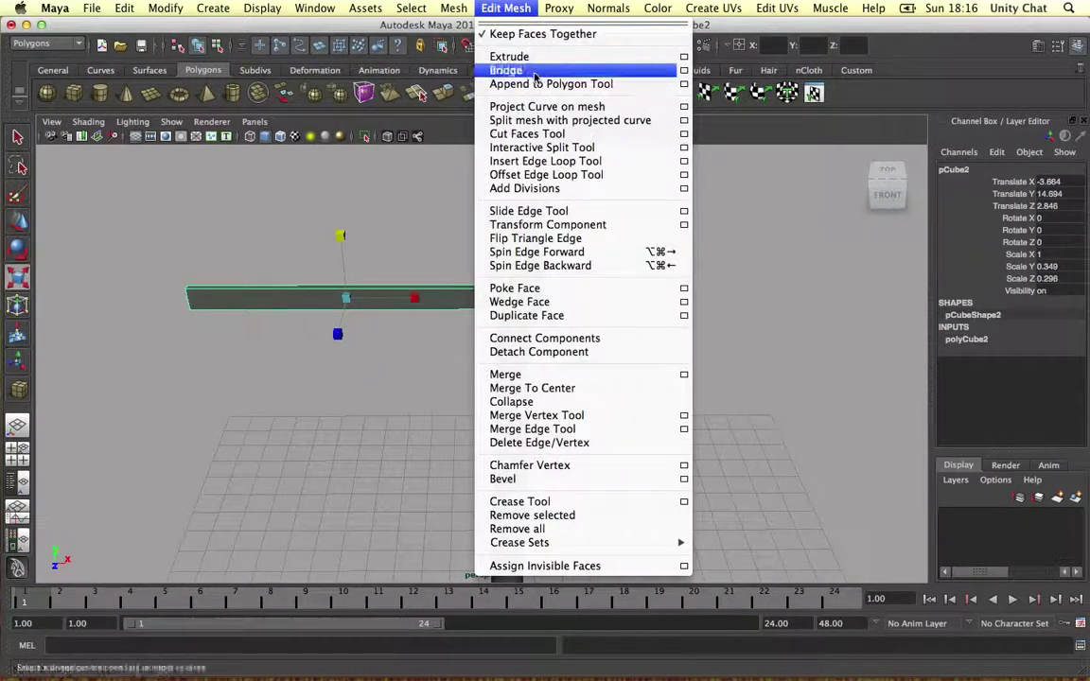
left_click(547, 161)
left_click(426, 297)
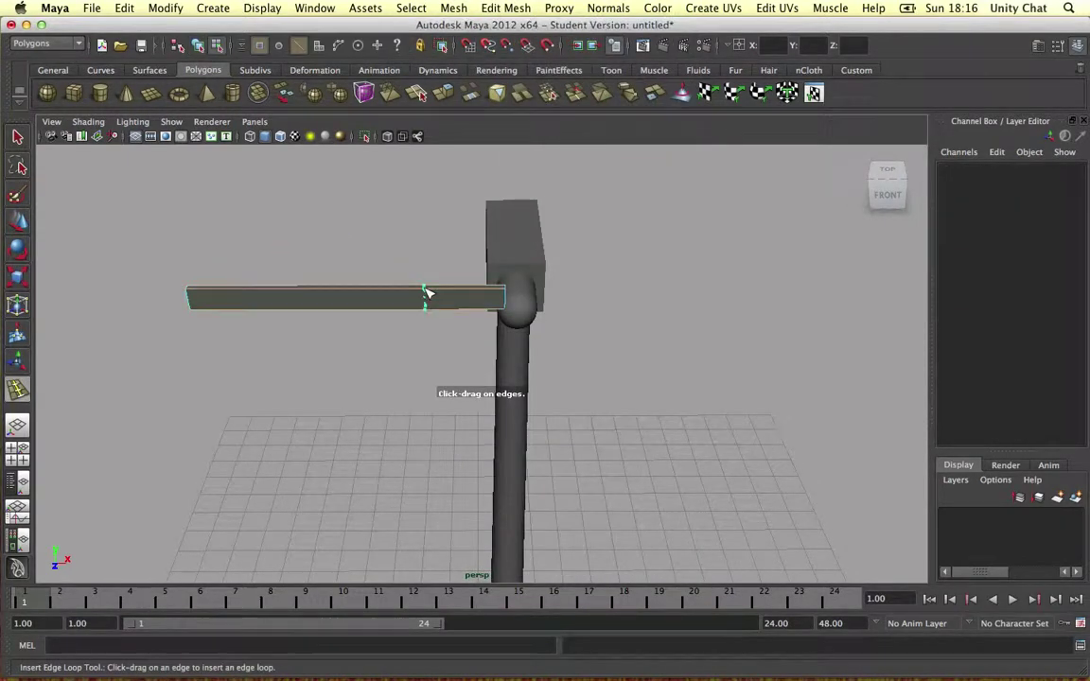
left_click(336, 289)
left_click(243, 292)
Move the blade's innermost loop vertices away from the hub and pull its lower vertices down to widen the blade there
scroll(392, 271, "up", 5)
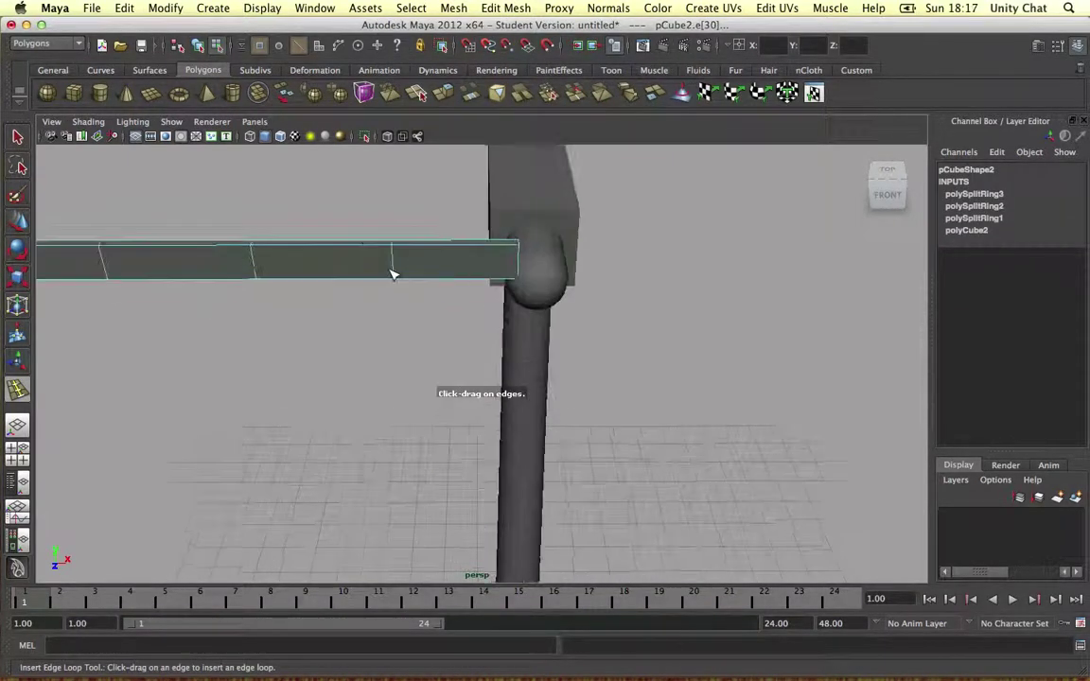
middle_click_drag(390, 270, 400, 268, "alt")
right_click(409, 253)
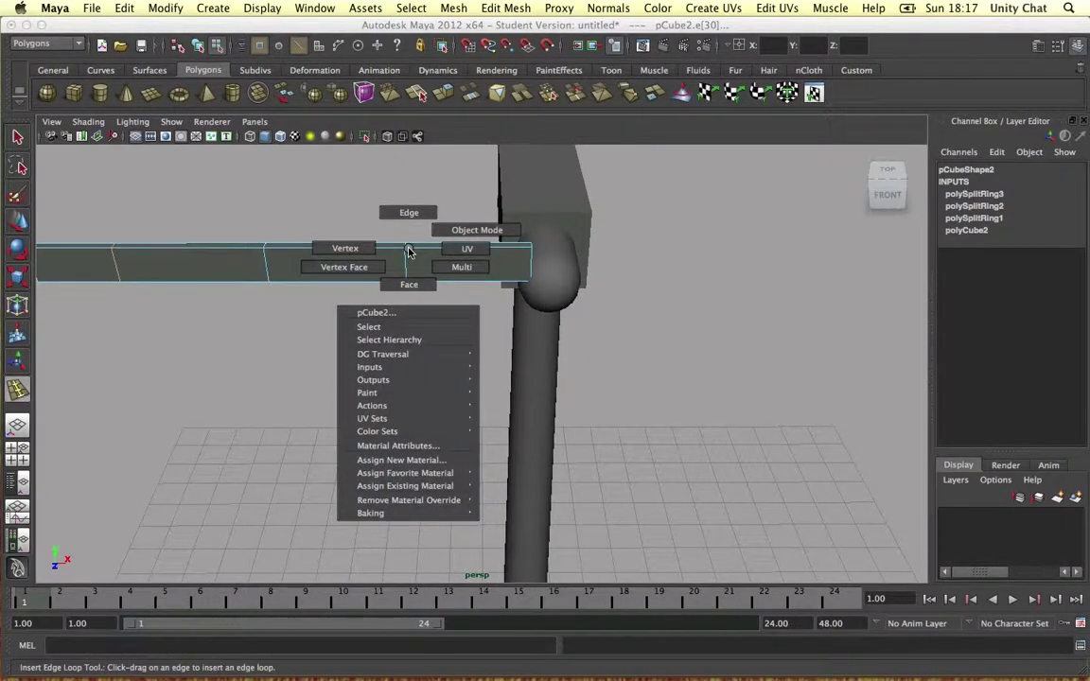
right_click(333, 246)
key("w")
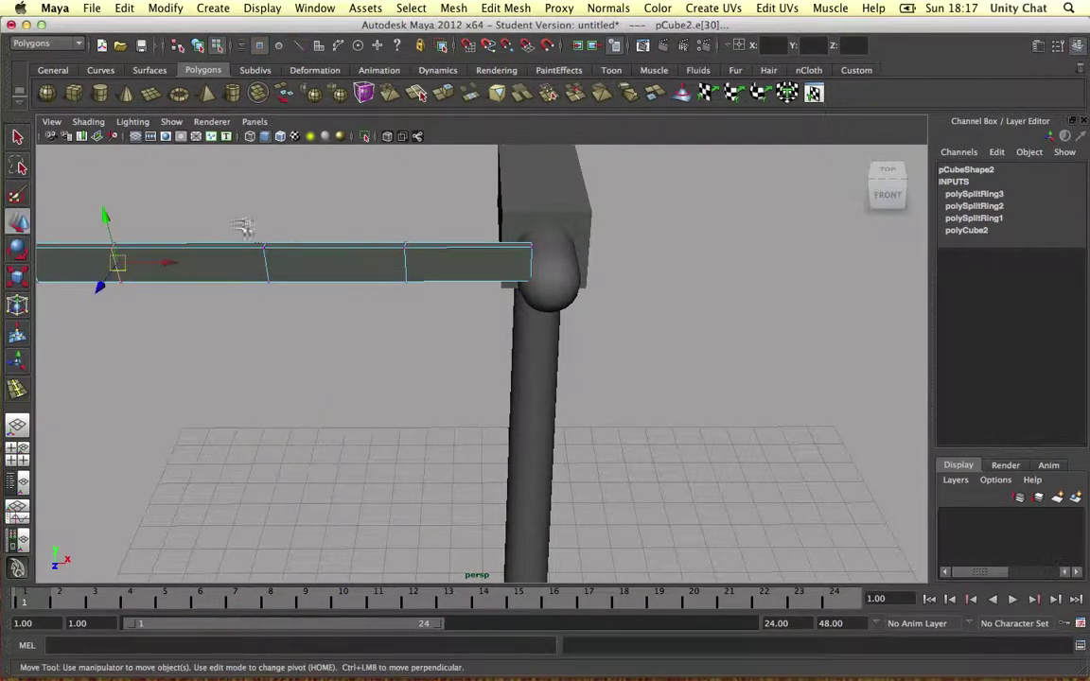
left_click_drag(218, 205, 295, 301)
left_click_drag(364, 191, 430, 301)
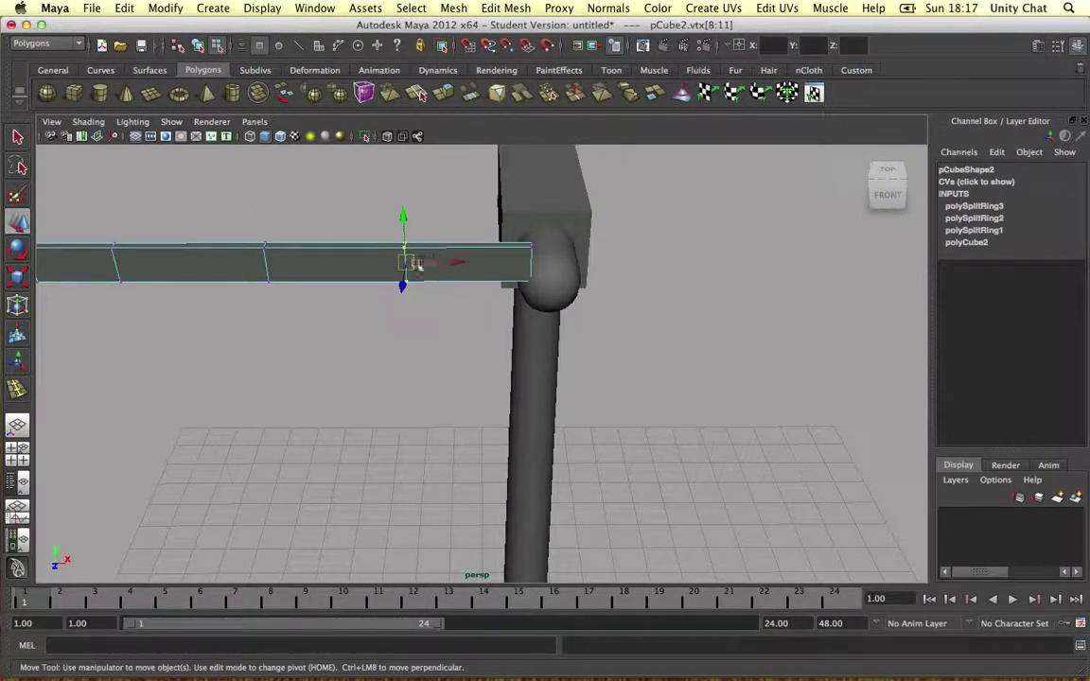
left_click_drag(433, 260, 363, 300)
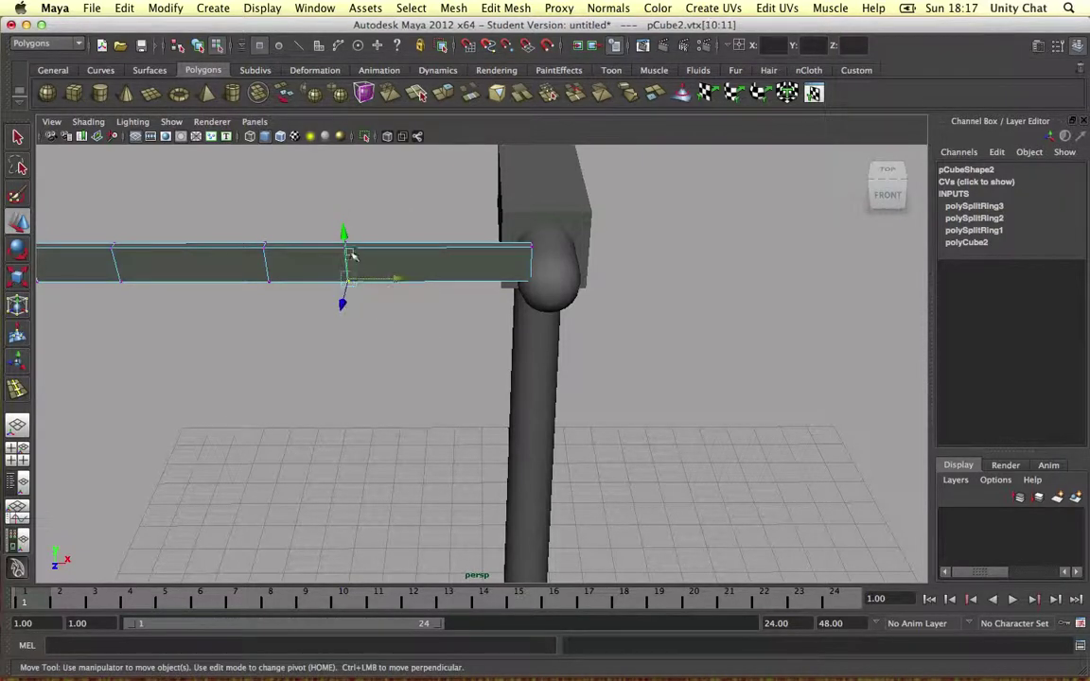
left_click_drag(349, 248, 301, 263)
Move the middle loop's vertices slightly toward the hub and the outer loop's vertices toward the blade tip
middle_click_drag(227, 247, 353, 262)
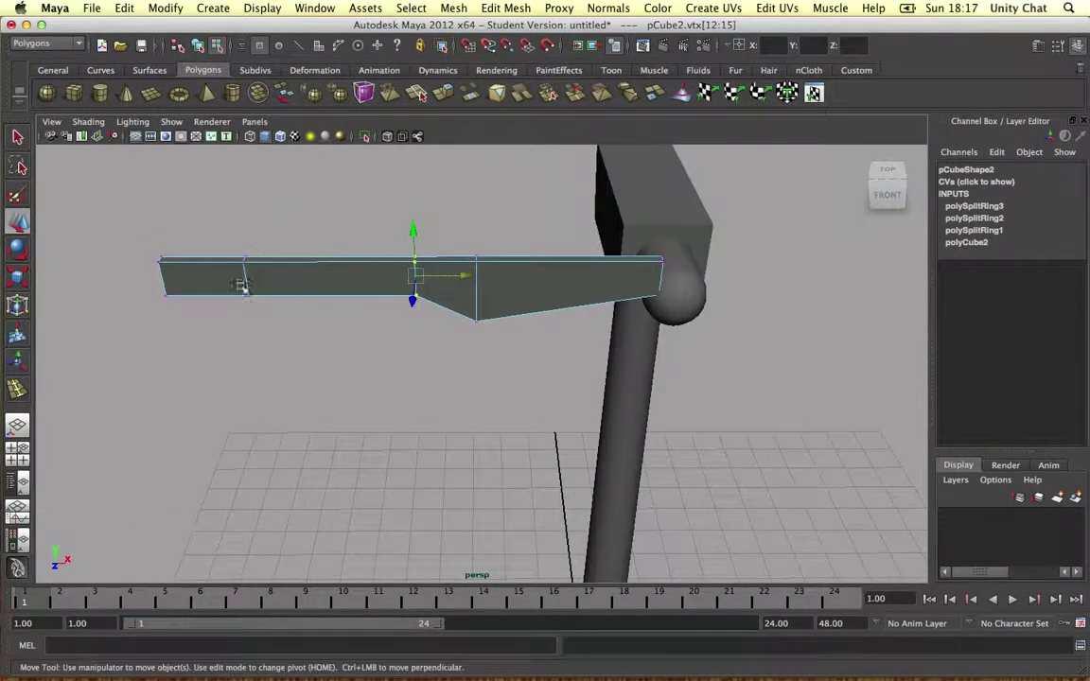
left_click_drag(258, 311, 229, 239)
left_click_drag(280, 277, 240, 277)
Insert another edge loop between the blade's widest section and its root at the hub
middle_click_drag(486, 252, 448, 250, "alt")
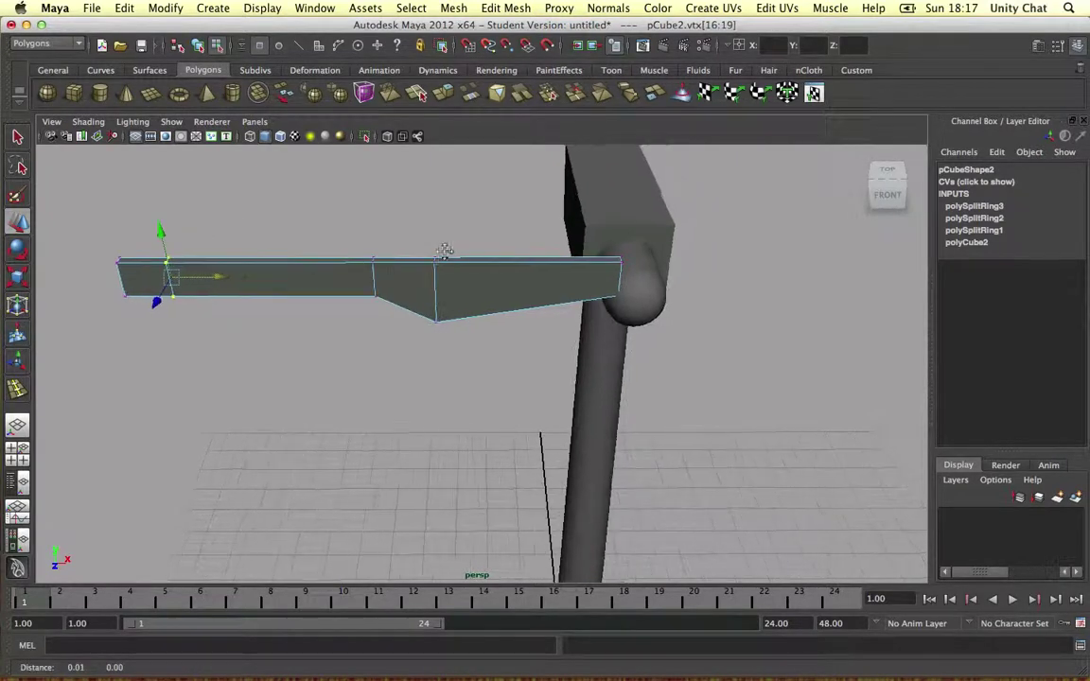
left_click(505, 7)
left_click(545, 161)
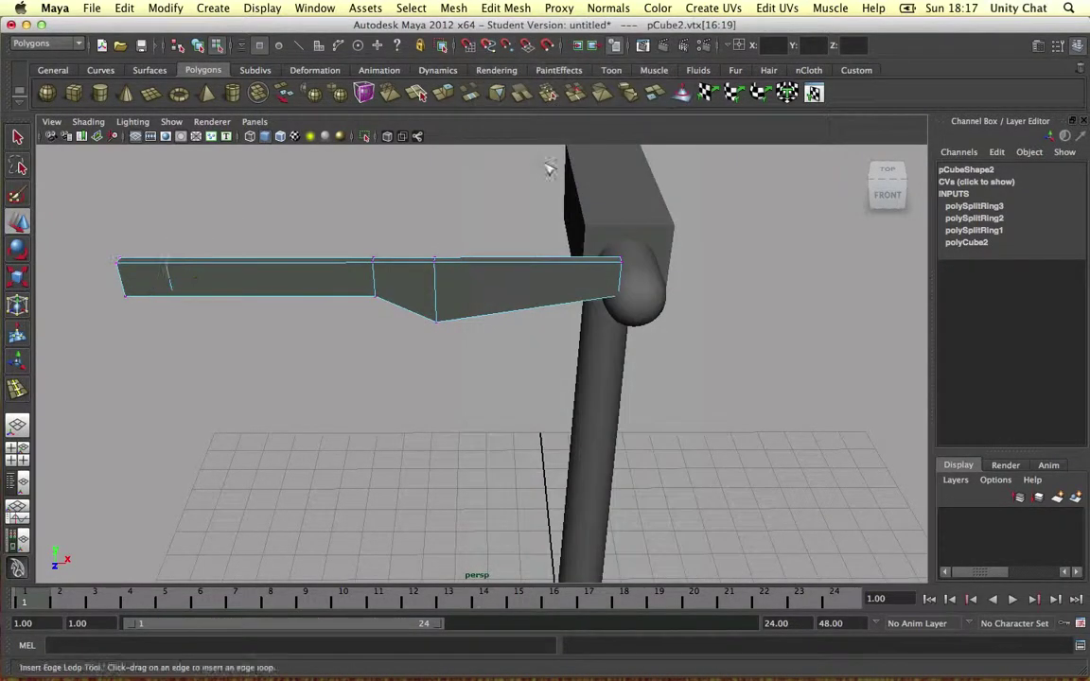
left_click(509, 261)
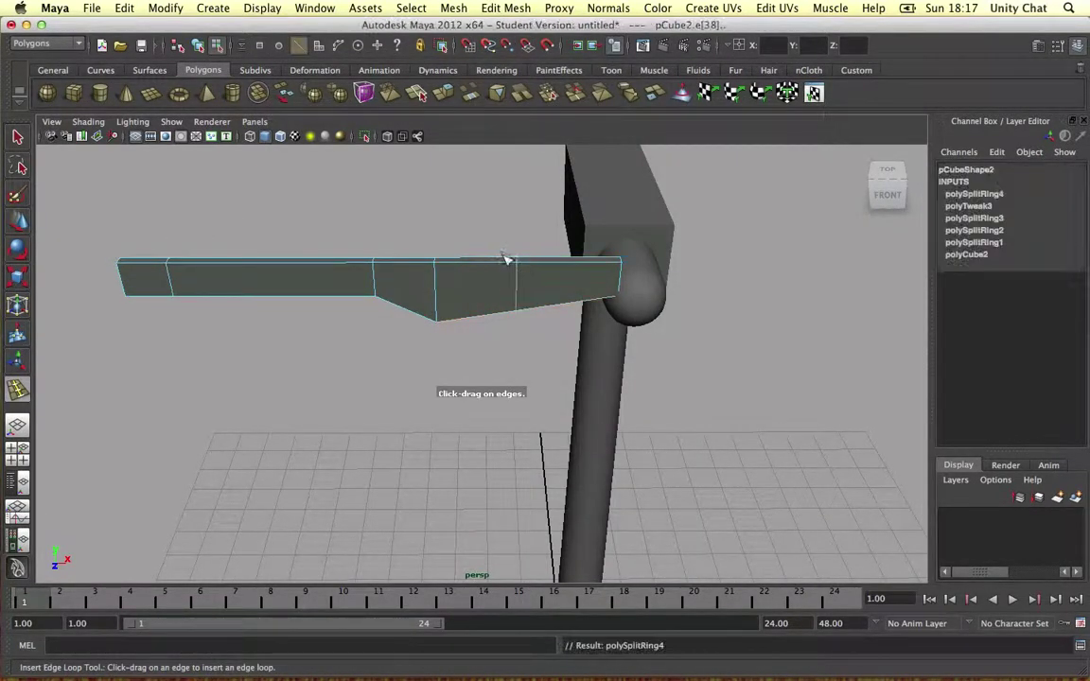
Raise the lower vertices of the blade's root section near the hub so that section becomes narrower
right_click(516, 264)
left_click(481, 260)
key("w")
left_click_drag(506, 292, 648, 316)
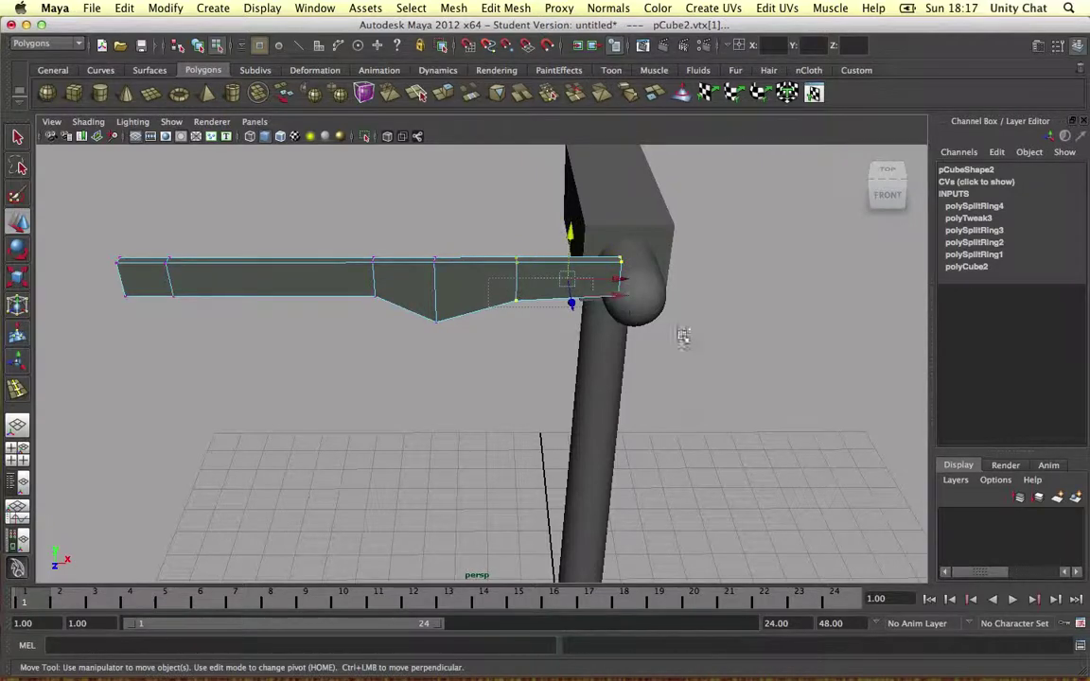
left_click_drag(572, 258, 569, 248)
Following the reference photo, move the blade's widest section slightly toward the tip and raise its lowest vertices to soften the bulge
left_click_drag(412, 237, 455, 328)
key("ctrl+Right")
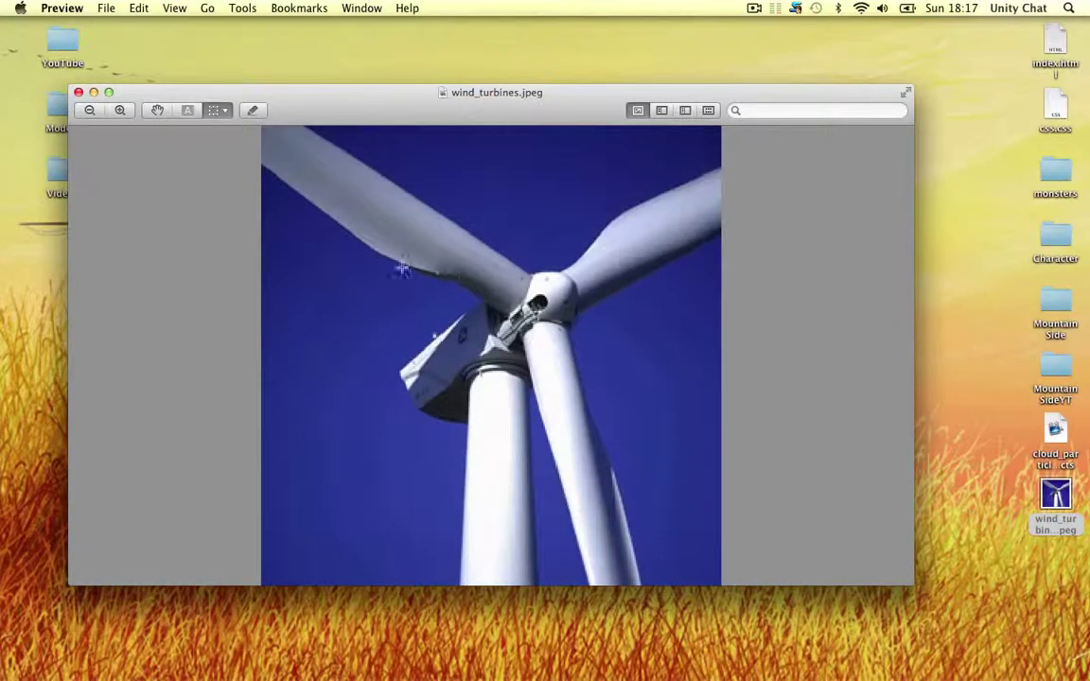
key("super+Tab")
left_click(366, 249)
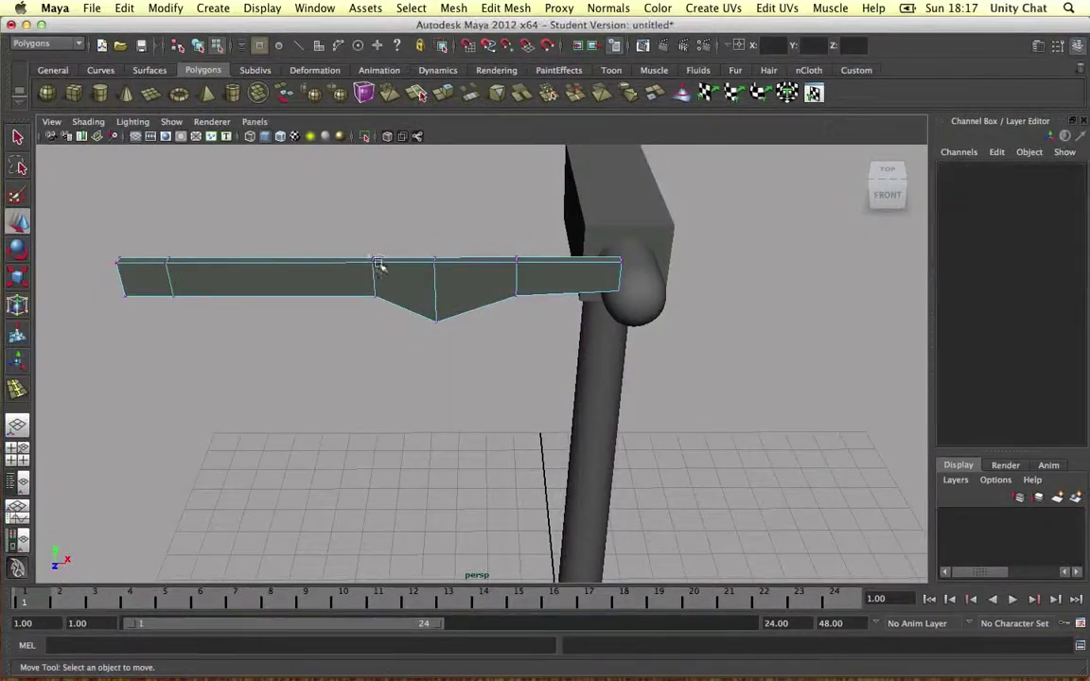
left_click_drag(353, 241, 452, 348)
left_click_drag(446, 290, 435, 287)
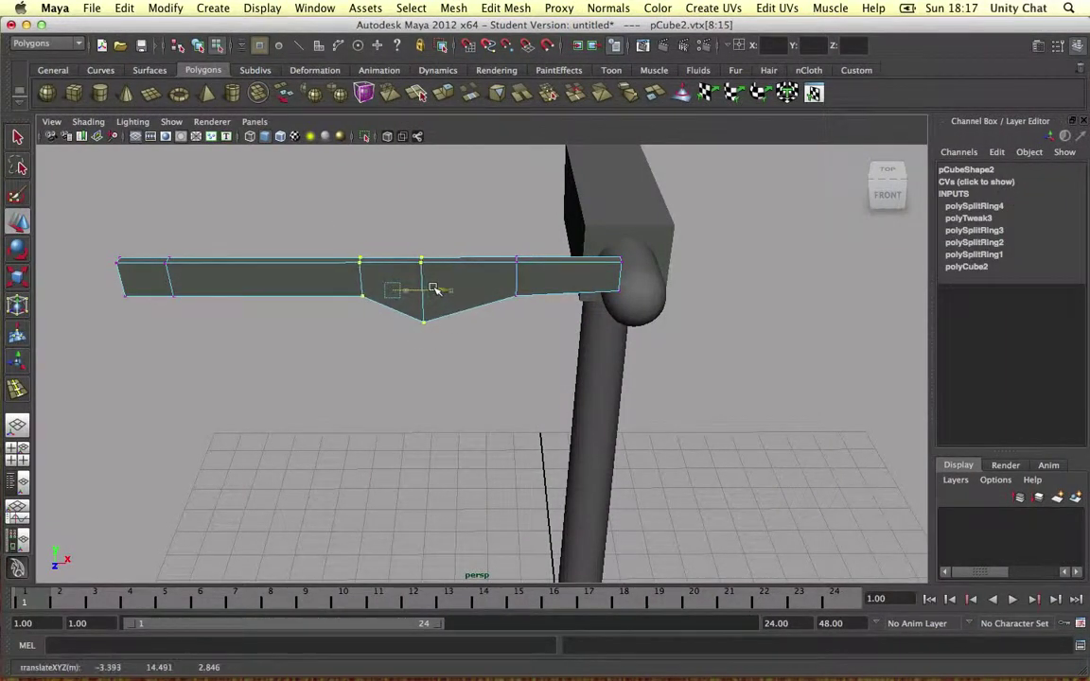
left_click_drag(320, 234, 451, 346)
left_click_drag(423, 298, 423, 287)
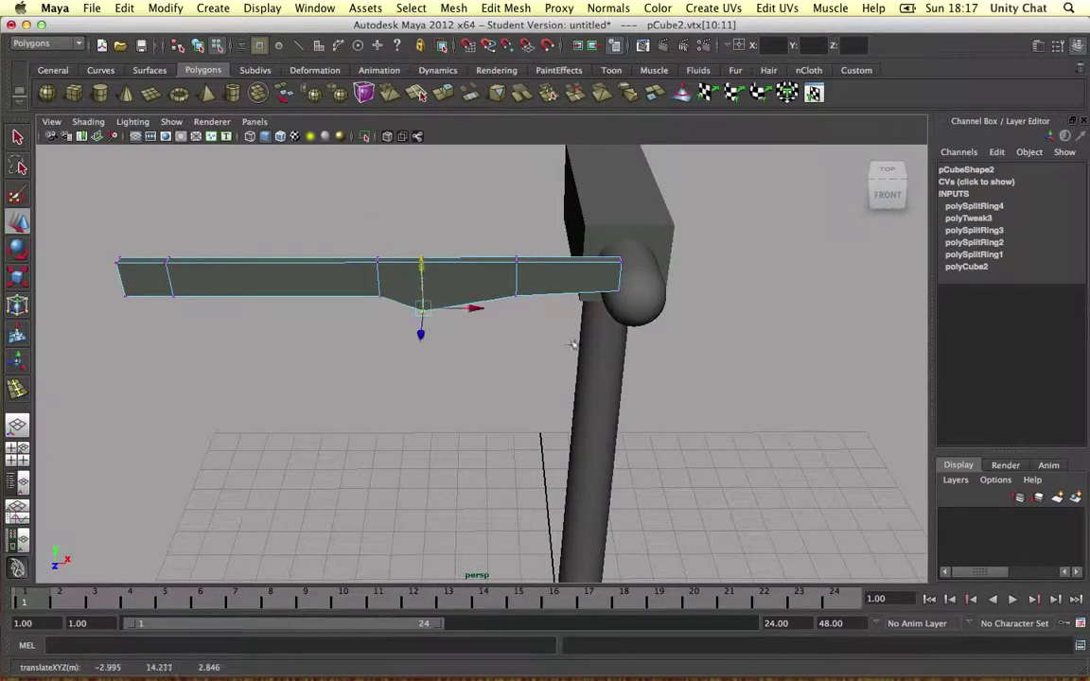
Compare the blade with the reference photo and insert one edge loop lengthwise through the middle of its faces
left_click_drag(571, 345, 537, 319, "alt")
key("ctrl+Right")
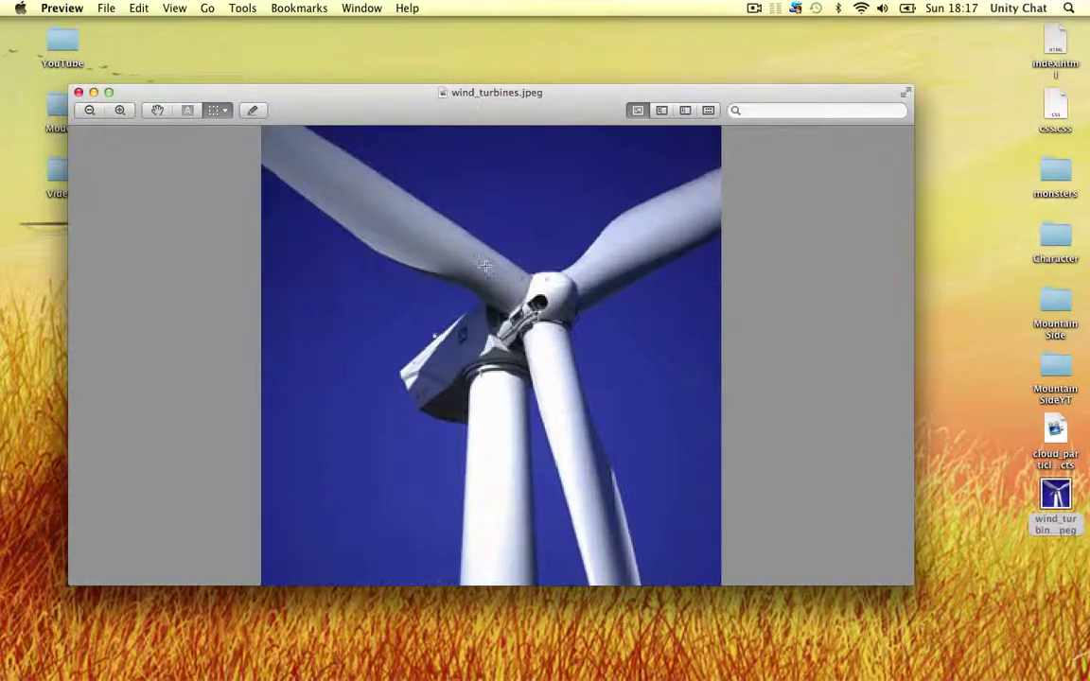
key("ctrl+Left")
key("ctrl+Right")
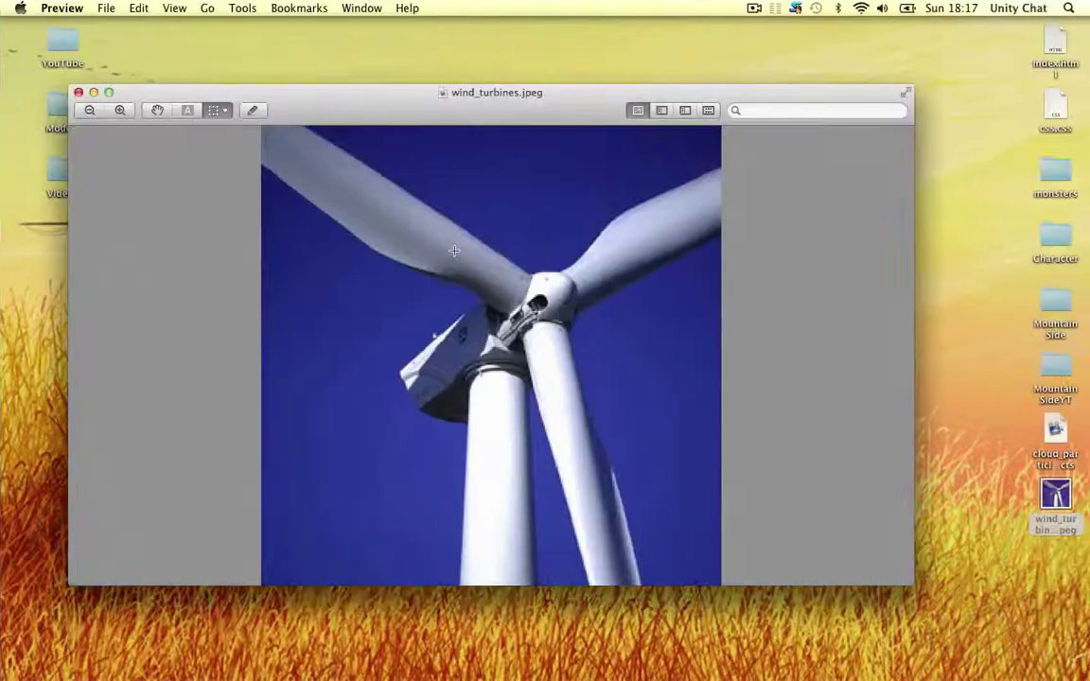
key("ctrl+Left")
left_click(505, 7)
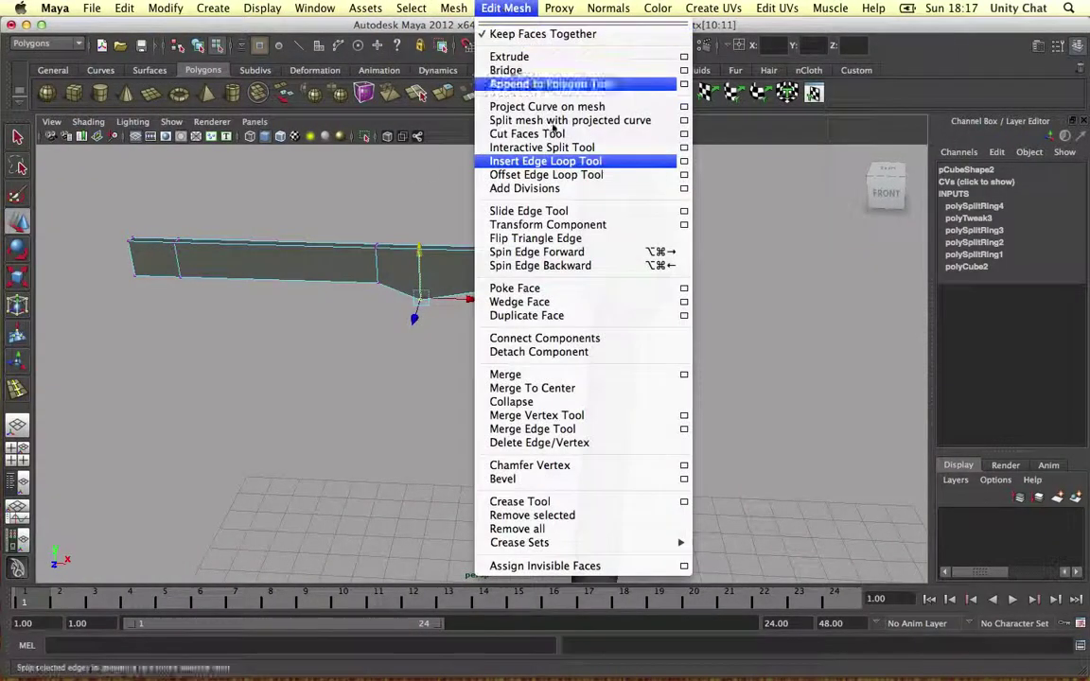
left_click(545, 160)
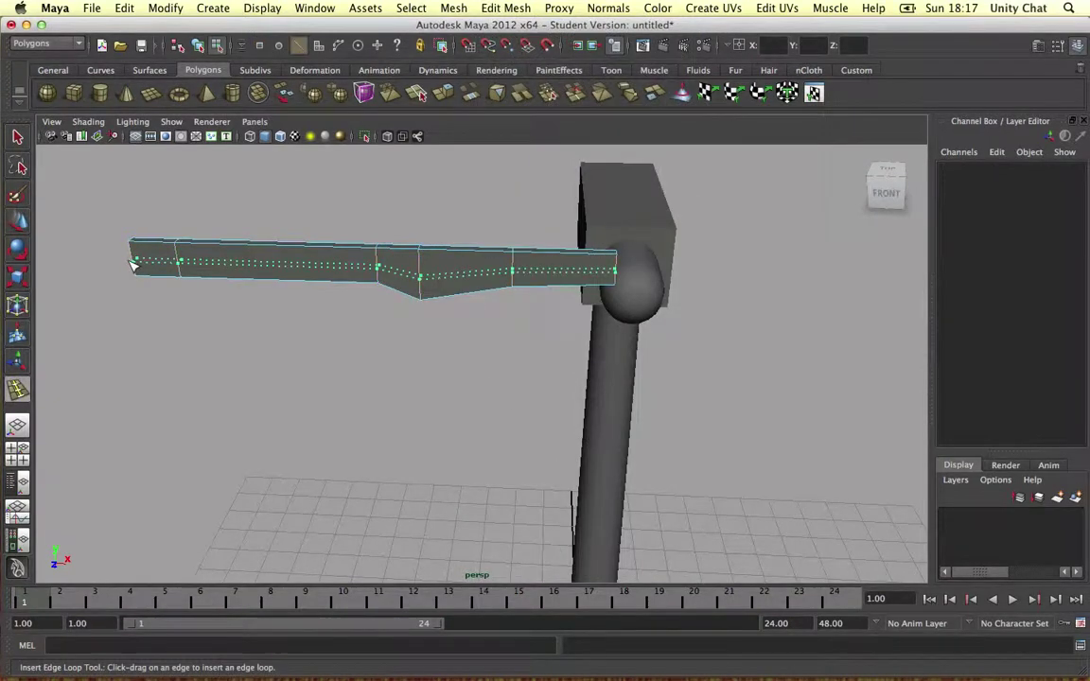
left_click_drag(130, 262, 130, 265)
left_click_drag(367, 257, 364, 236, "alt")
right_click_drag(338, 239, 322, 208)
left_click(230, 244)
key("super+z")
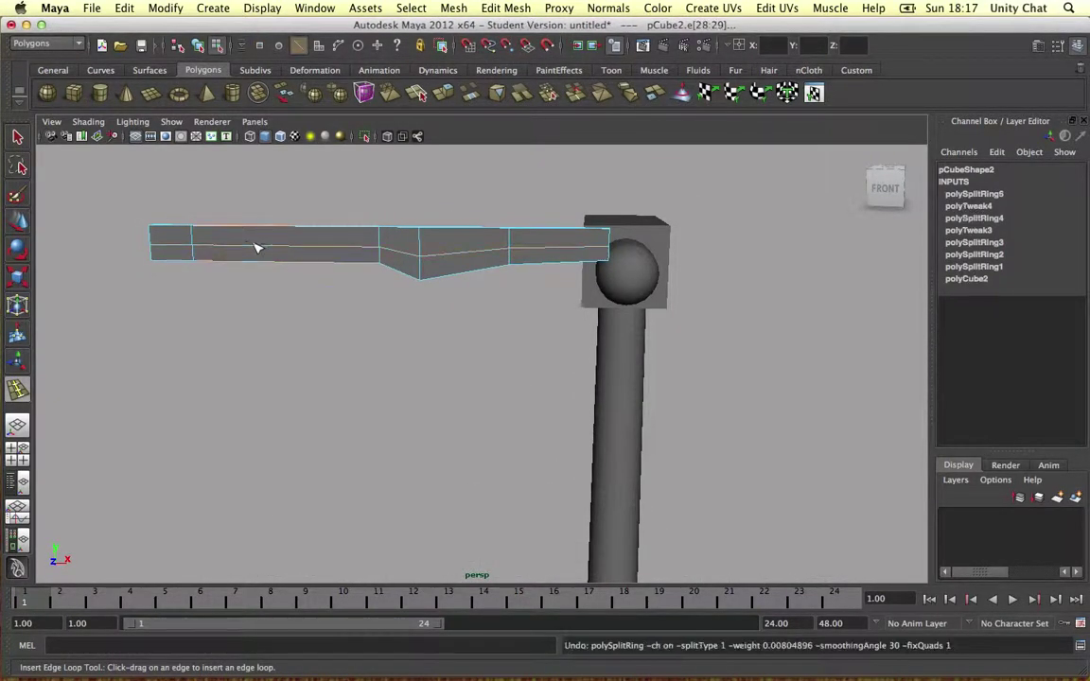
Try to select the edges of the lengthwise middle loop on the blade's front face
key("w")
left_click(235, 222)
left_click(185, 247)
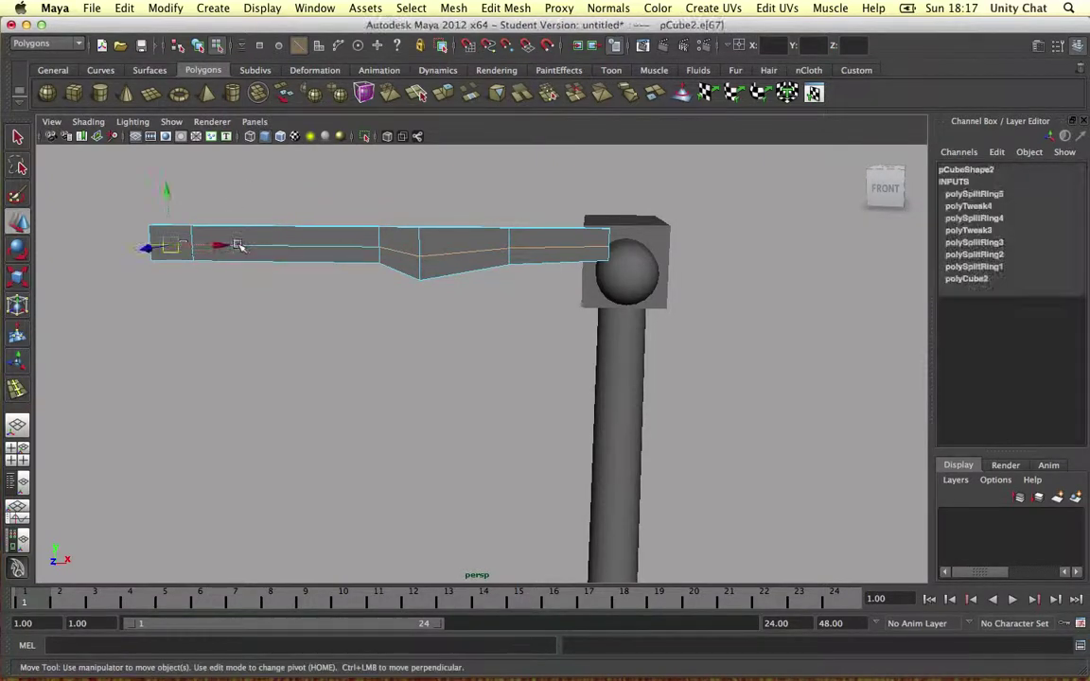
left_click(256, 243)
left_click(282, 188)
left_click_drag(282, 188, 589, 326)
left_click(361, 323)
left_click(166, 246)
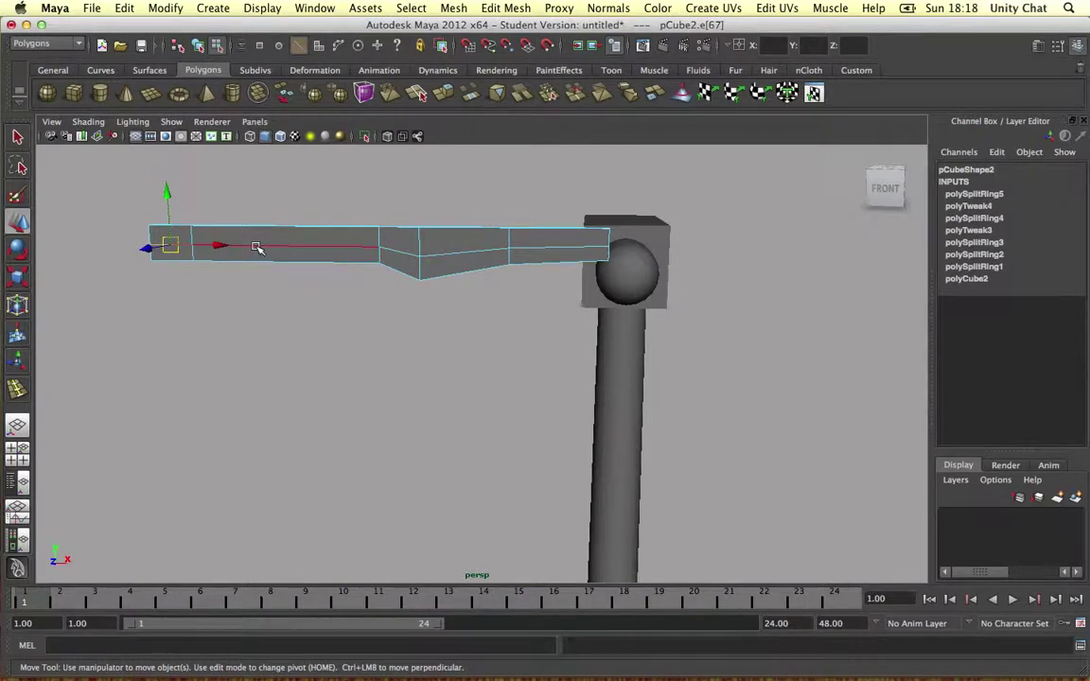
left_click(258, 248)
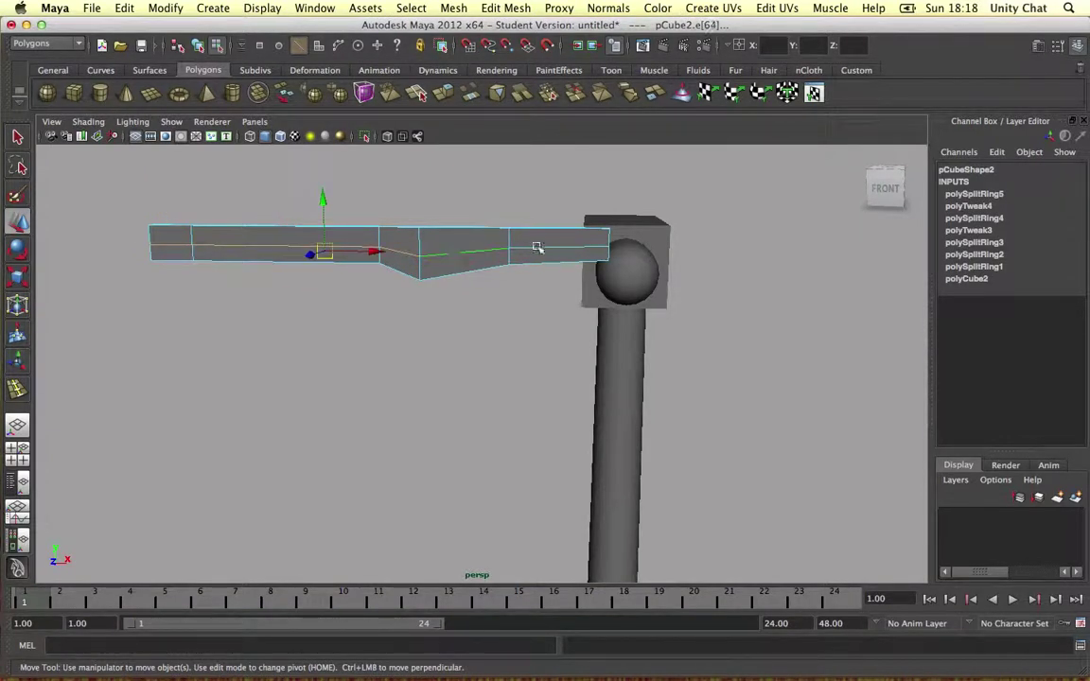
left_click_drag(531, 271, 328, 208, "alt")
Select the front middle vertex at the blade's tip and shift it along the blade's depth
right_click(279, 253)
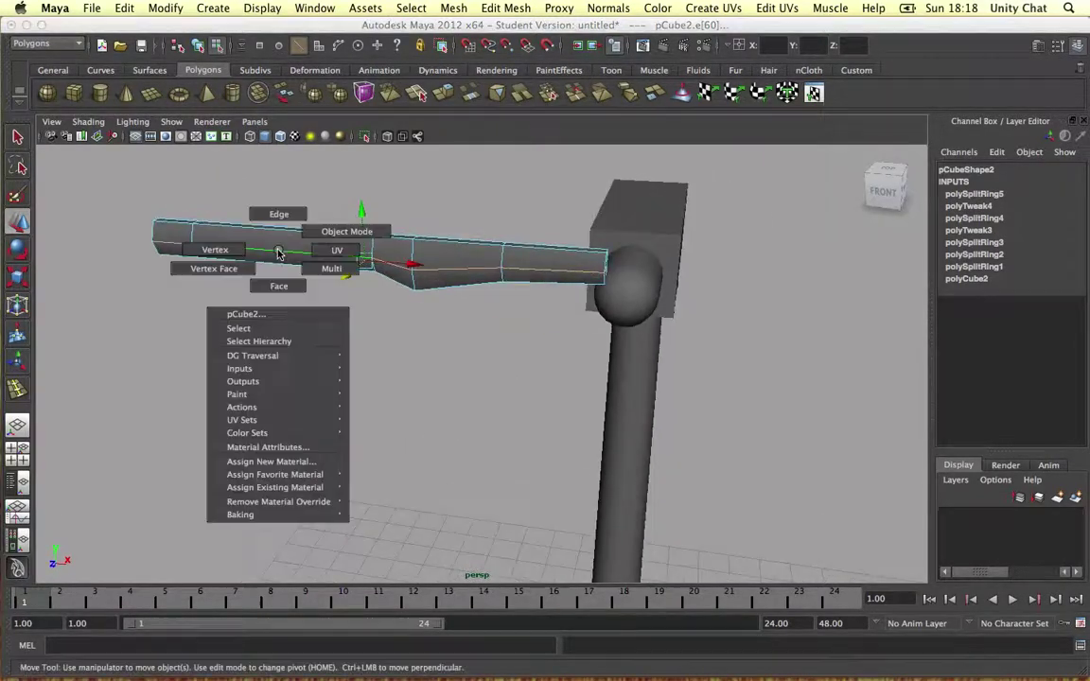
left_click(242, 251)
left_click(189, 245)
left_click_drag(189, 245, 481, 305, "alt")
left_click_drag(521, 346, 482, 370)
left_click(455, 368)
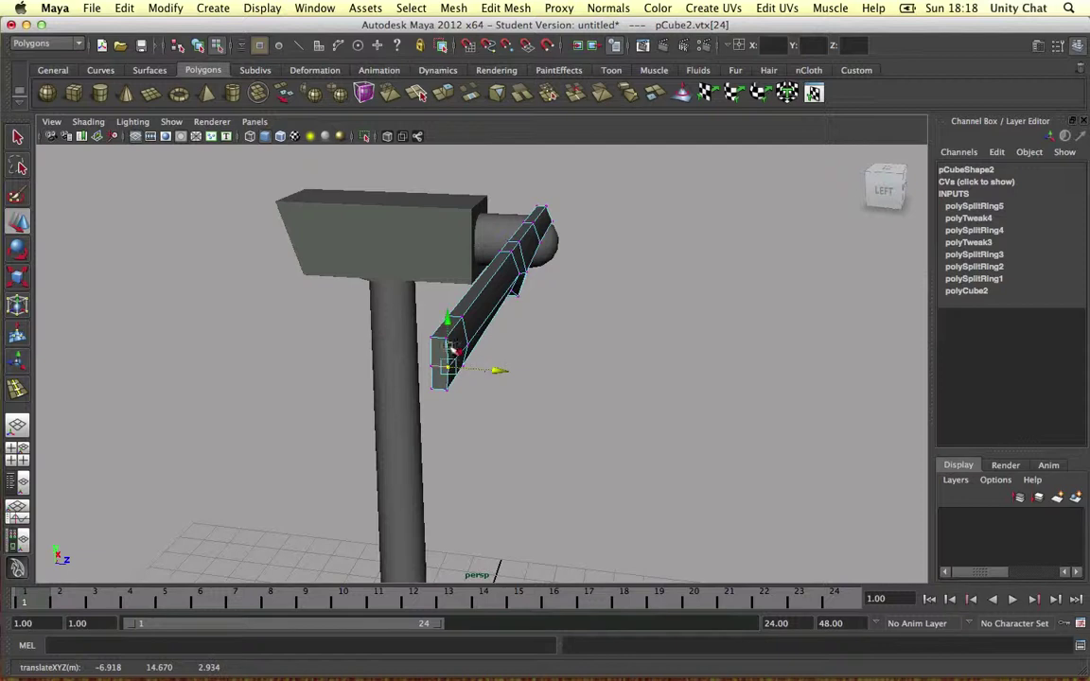
Adjust the front corner vertices at the blade's tip along its depth to match the middle vertex
left_click(446, 339)
left_click(449, 367, "shift")
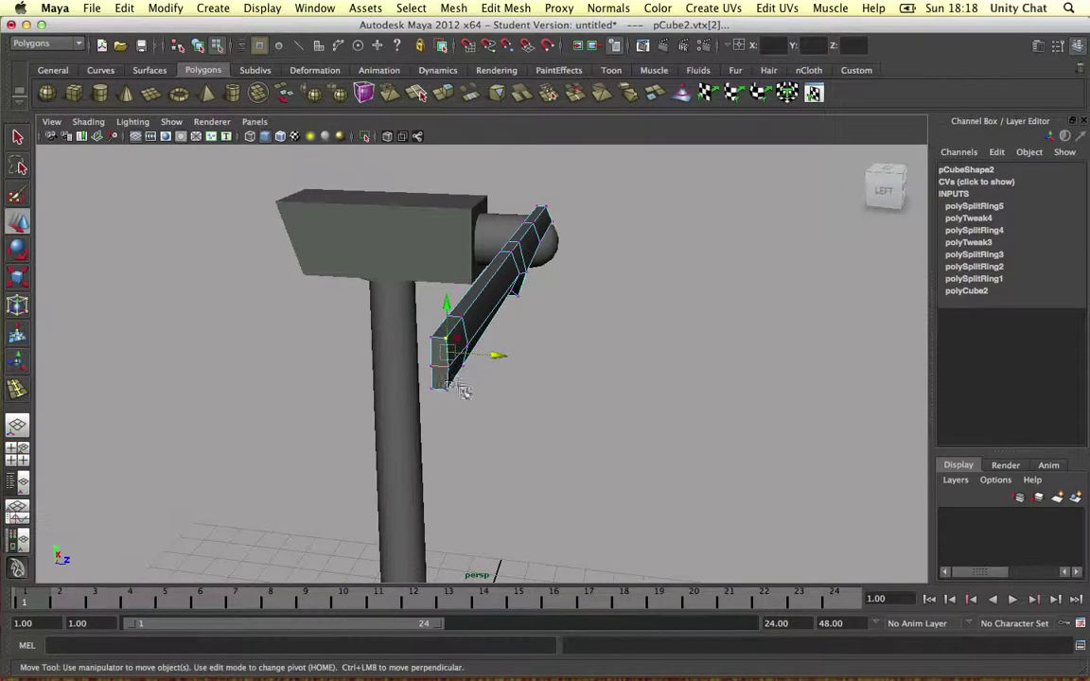
left_click(479, 401)
left_click(450, 369)
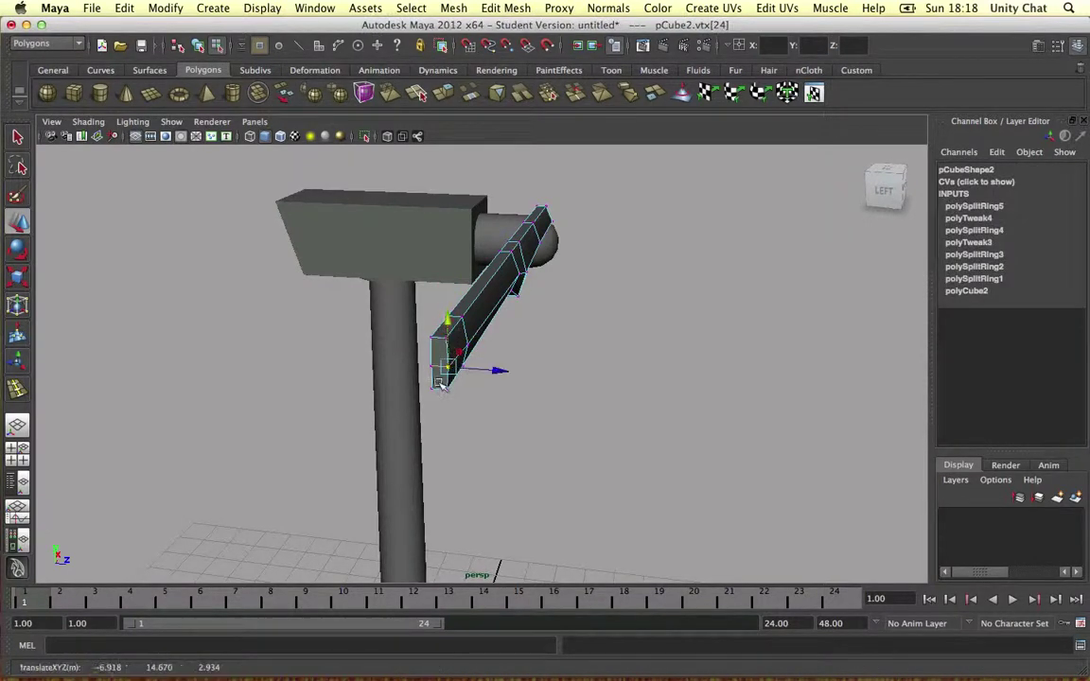
left_click(443, 382)
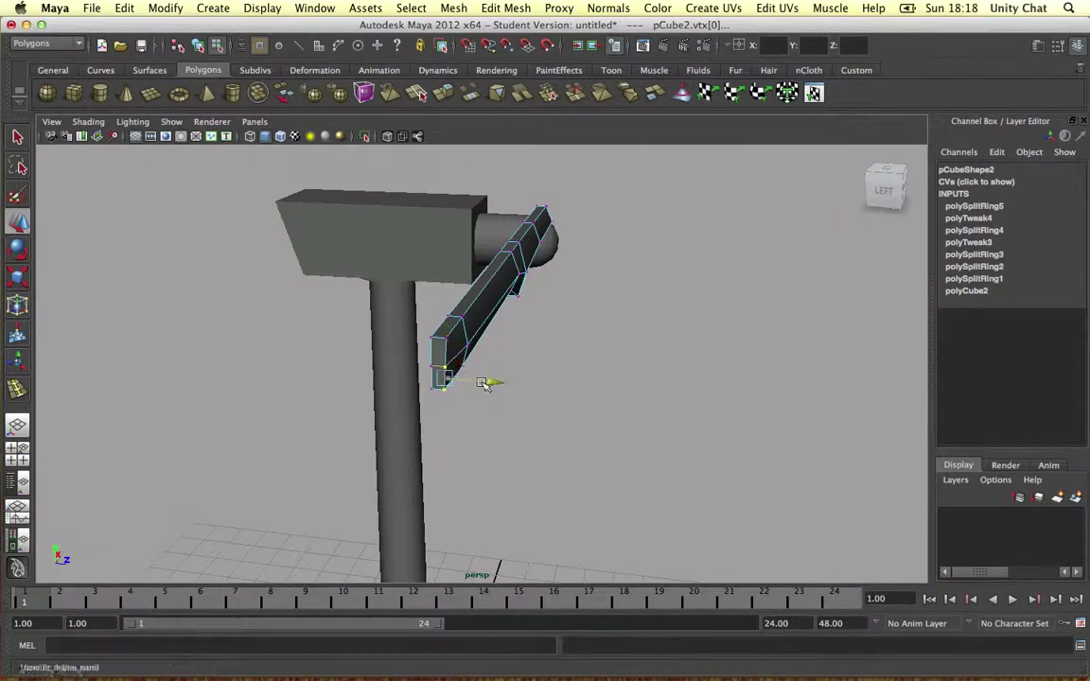
left_click(443, 337)
left_click(577, 360)
Scale the loops at the blade's widest section outward in depth to thicken the blade there
left_click_drag(576, 361, 400, 231, "alt")
left_click_drag(484, 280, 470, 284)
key("r")
left_click_drag(395, 256, 387, 255)
left_click_drag(576, 333, 591, 389, "alt")
left_click_drag(425, 326, 478, 364)
middle_click_drag(380, 346, 371, 347)
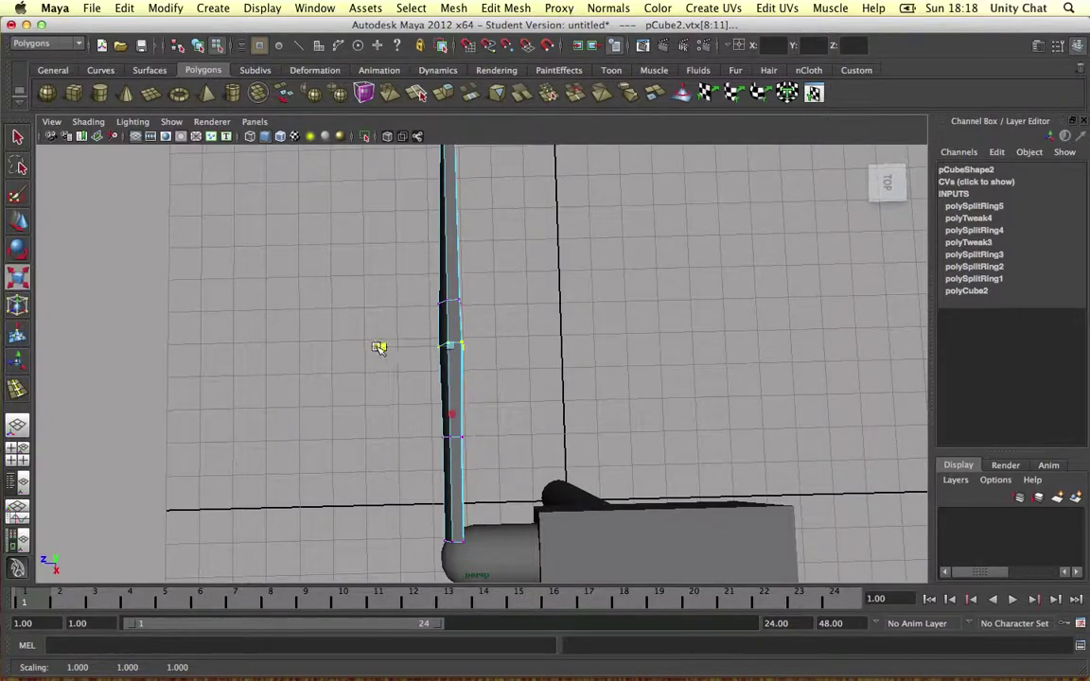
left_click_drag(414, 283, 479, 319)
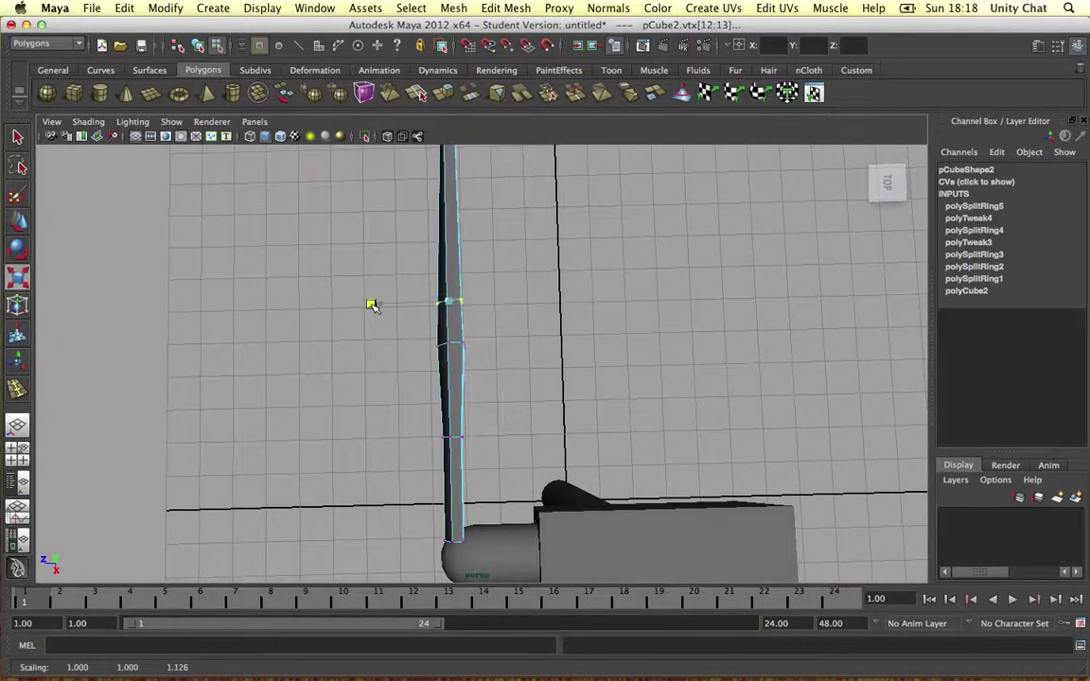
left_click(401, 238)
Taper the blade's outer end by scaling the two outermost vertex rows down in height, with the tip row narrowest
left_click_drag(401, 239, 570, 203, "alt")
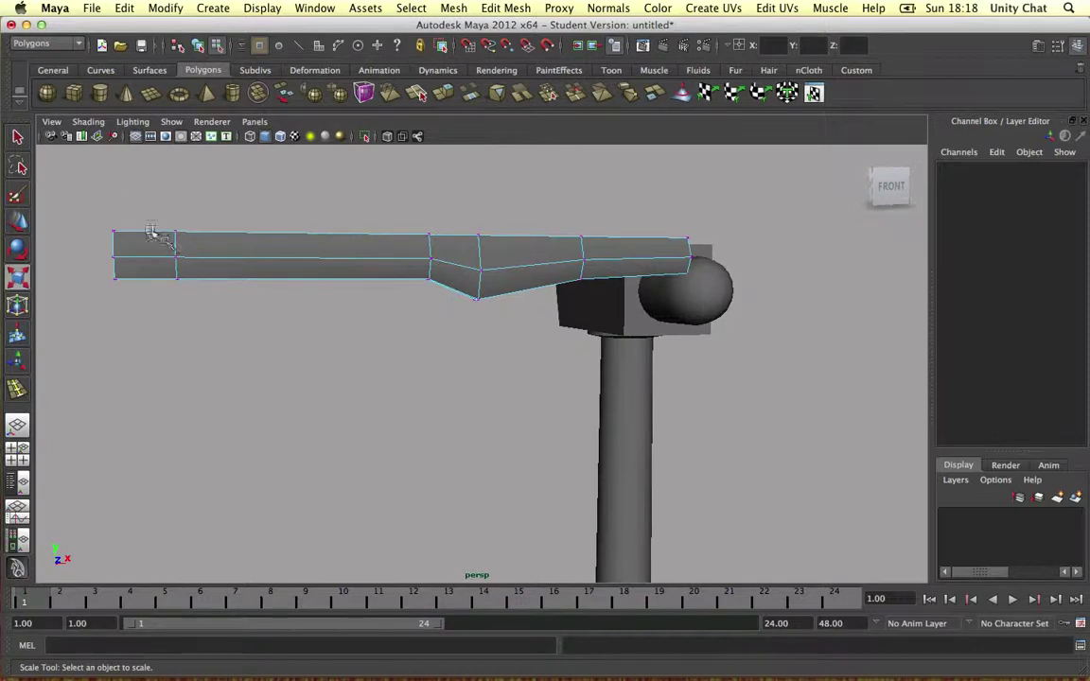
left_click_drag(223, 323, 224, 323)
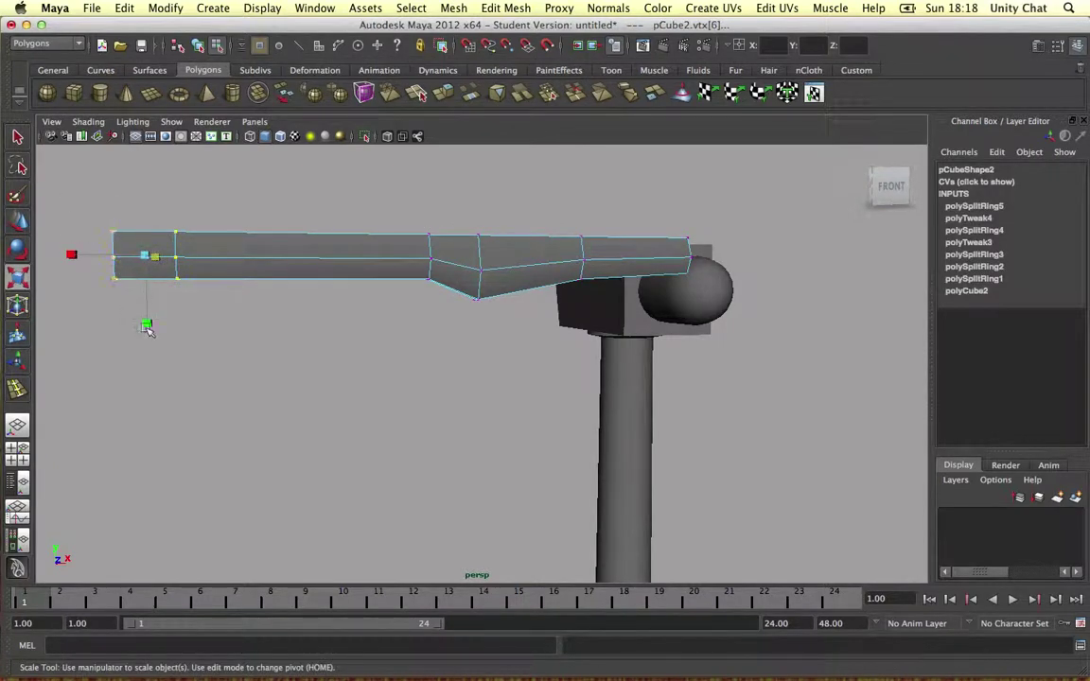
left_click_drag(146, 327, 117, 322)
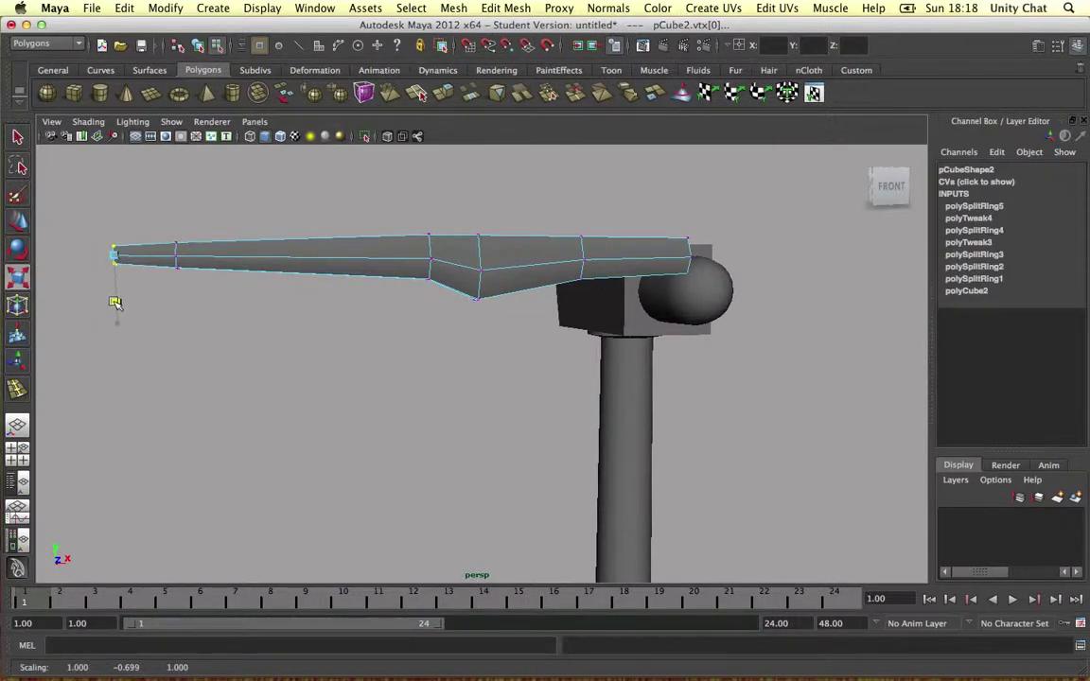
left_click(523, 294)
Scale the whole blade down uniformly to X 0.918, Y 0.321 and Z 0.272
left_click_drag(523, 293, 354, 345, "alt")
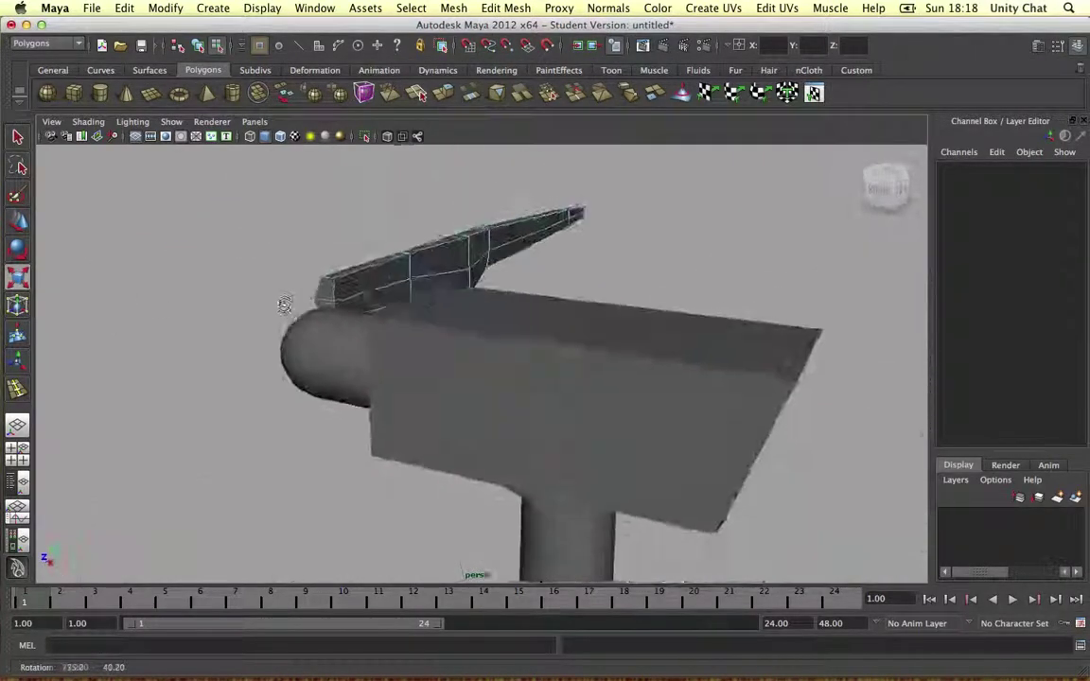
left_click_drag(282, 304, 481, 276, "alt")
right_click(481, 275)
left_click(534, 254)
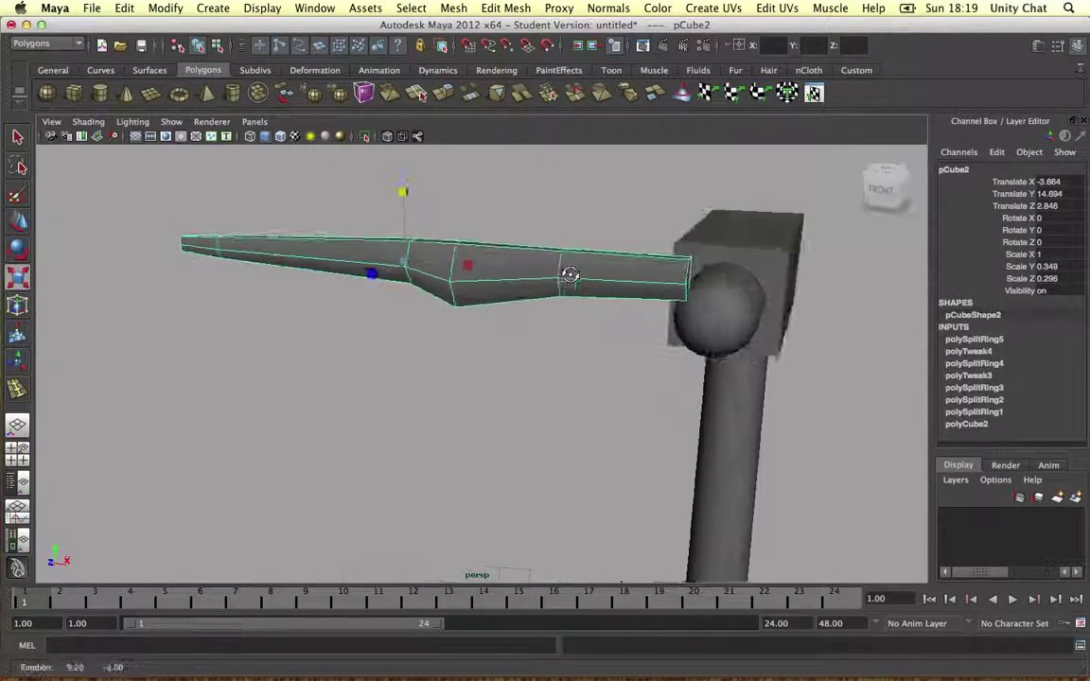
left_click_drag(402, 271, 382, 280)
Move the blade to X -3.336, Y 14.428, Z 2.368 so its root sits inside the hub
key("w")
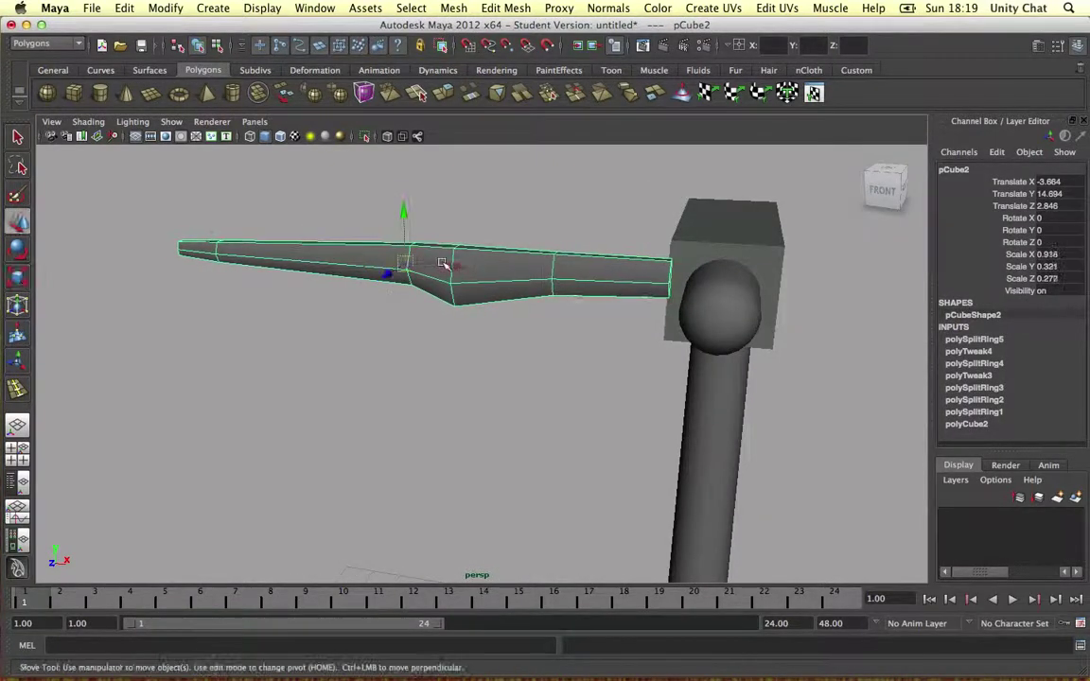
left_click_drag(450, 267, 475, 268)
left_click_drag(433, 215, 436, 238)
left_click_drag(596, 295, 499, 342, "alt")
left_click_drag(407, 310, 558, 272)
In the front view, move the blade's pivot point to the centre of the hub
key("space")
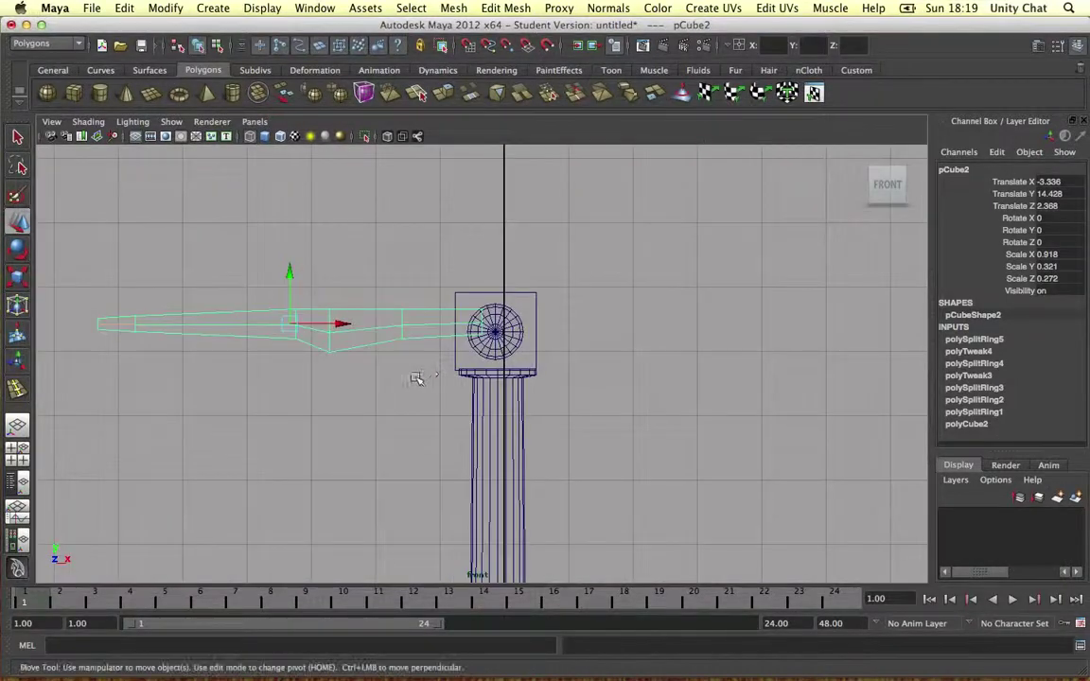
key("Home")
left_click_drag(522, 335, 527, 335)
key("Home")
scroll(526, 335, "up", 6)
key("Home")
scroll(518, 217, "up", 1)
left_click(519, 231)
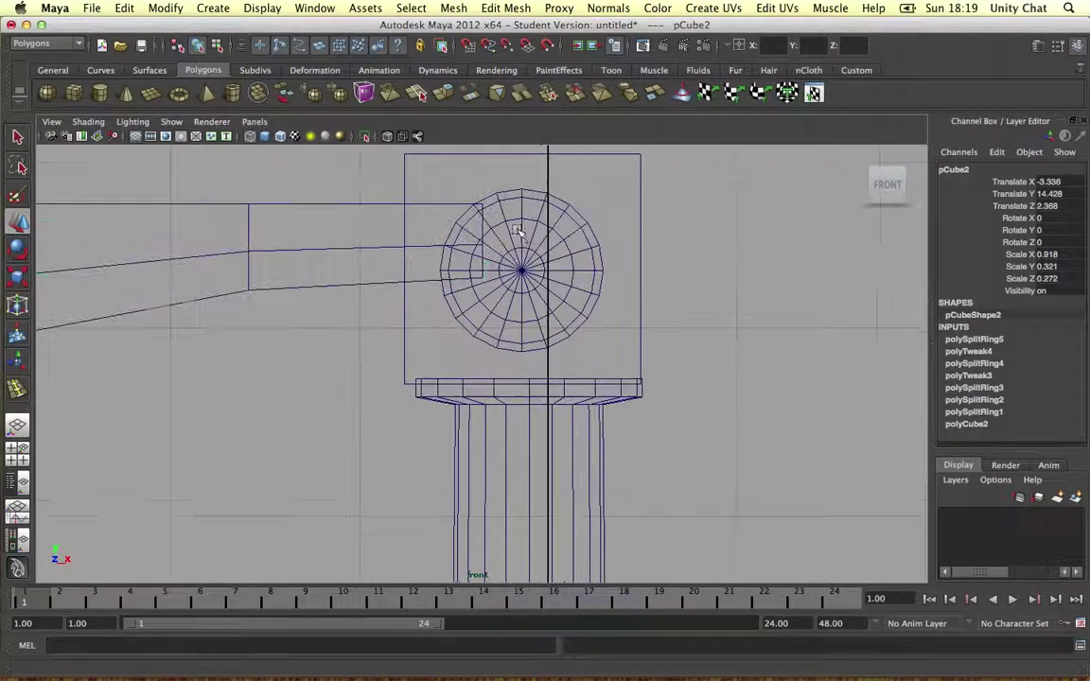
key("Home")
scroll(418, 236, "down", 12)
left_click(388, 355)
scroll(472, 366, "up", 12)
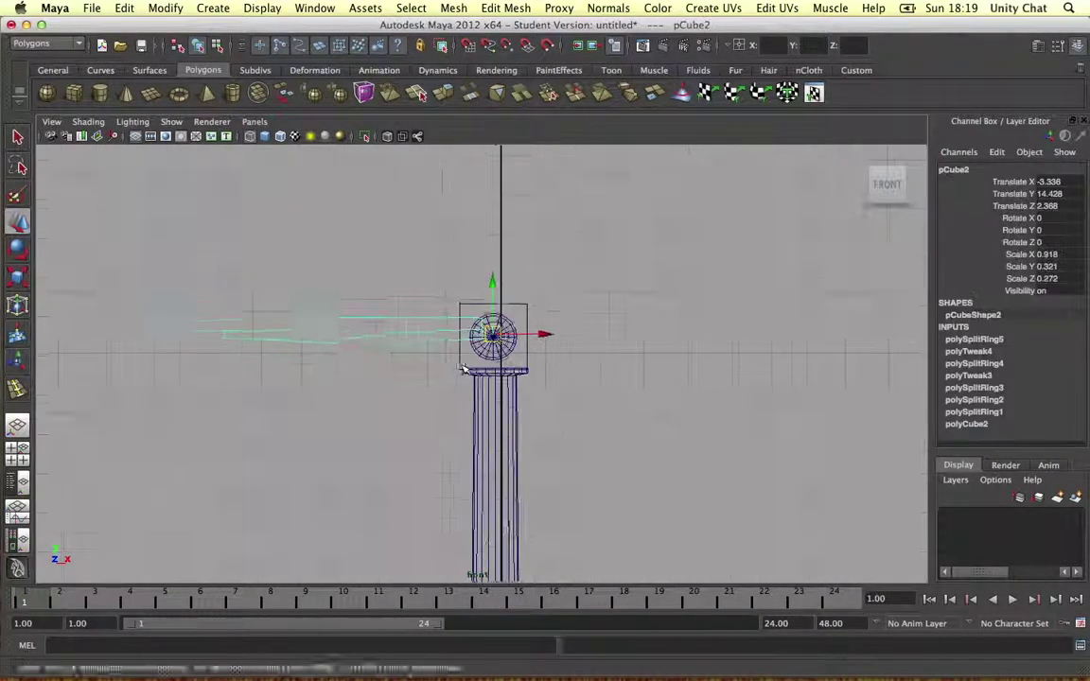
key("Home")
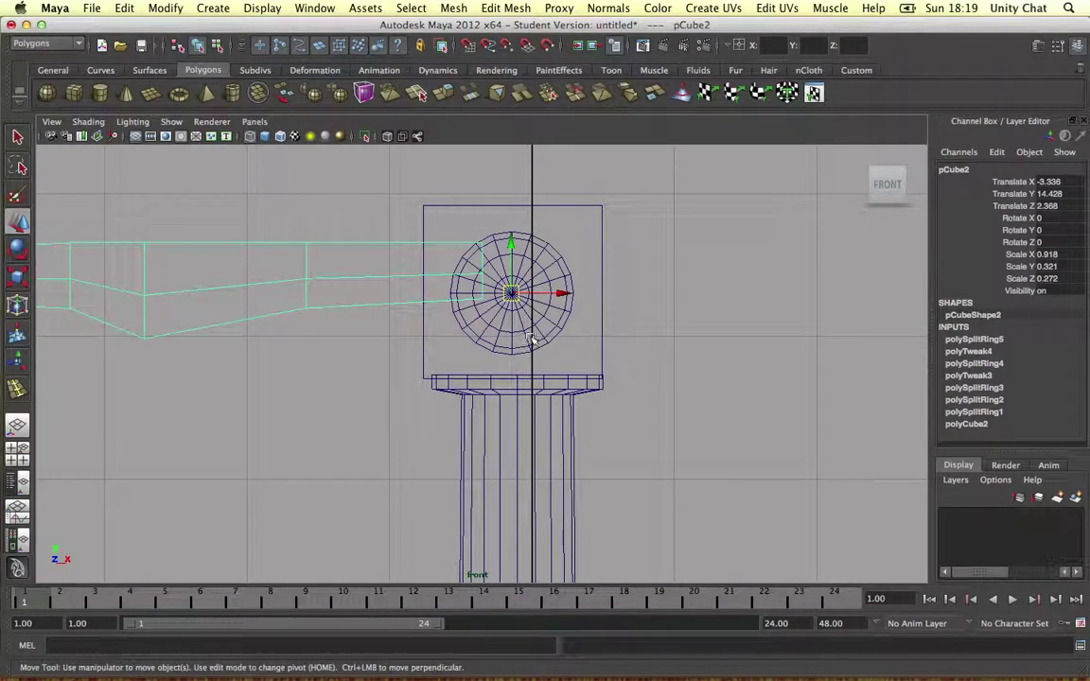
Duplicate the blade twice and rotate the copies about the hub for a three-blade rotor, the upper one at about -123.9 degrees in Z
key("space")
key("space")
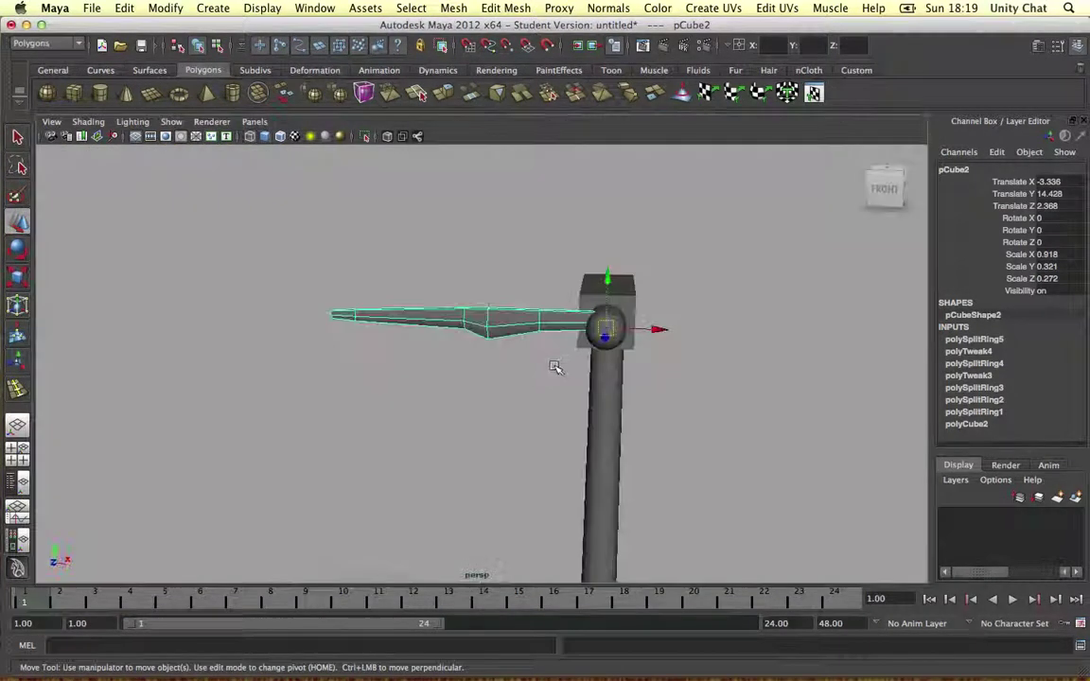
key("ctrl+d")
key("e")
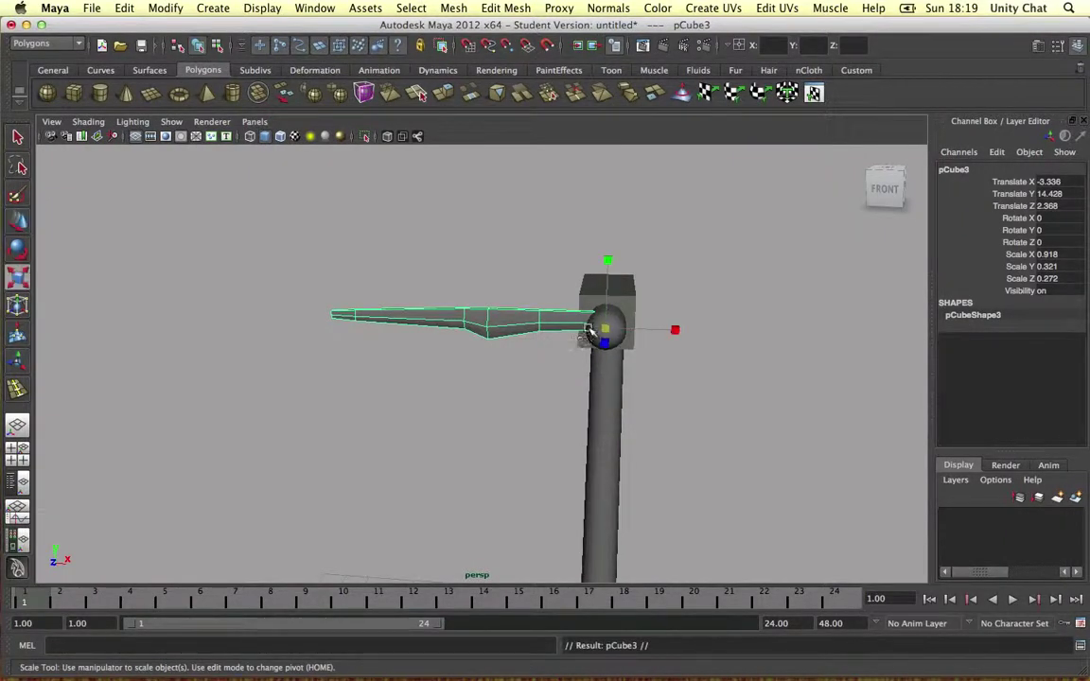
left_click_drag(557, 286, 651, 328)
left_click_drag(611, 270, 559, 275)
left_click(697, 386)
left_click(559, 274)
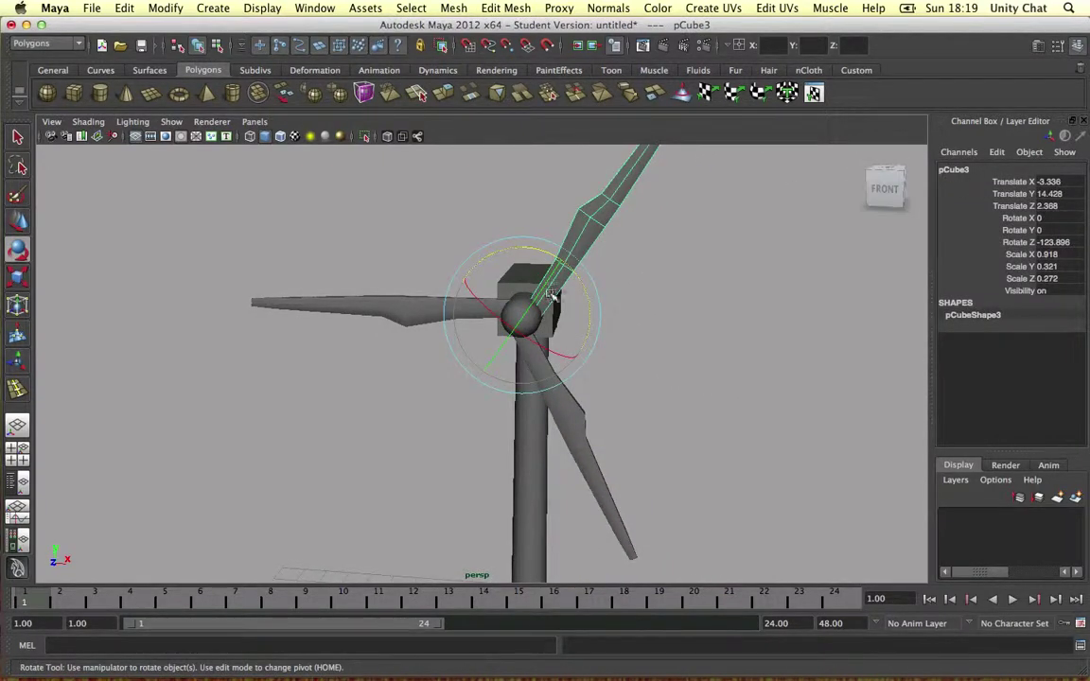
Examine the assembled turbine from several sides to check the blade spacing and overall proportions
left_click(617, 295)
right_click_drag(617, 295, 583, 348, "alt")
left_click_drag(584, 348, 604, 335, "alt")
left_click_drag(528, 302, 469, 341, "alt")
right_click_drag(544, 336, 474, 355, "alt")
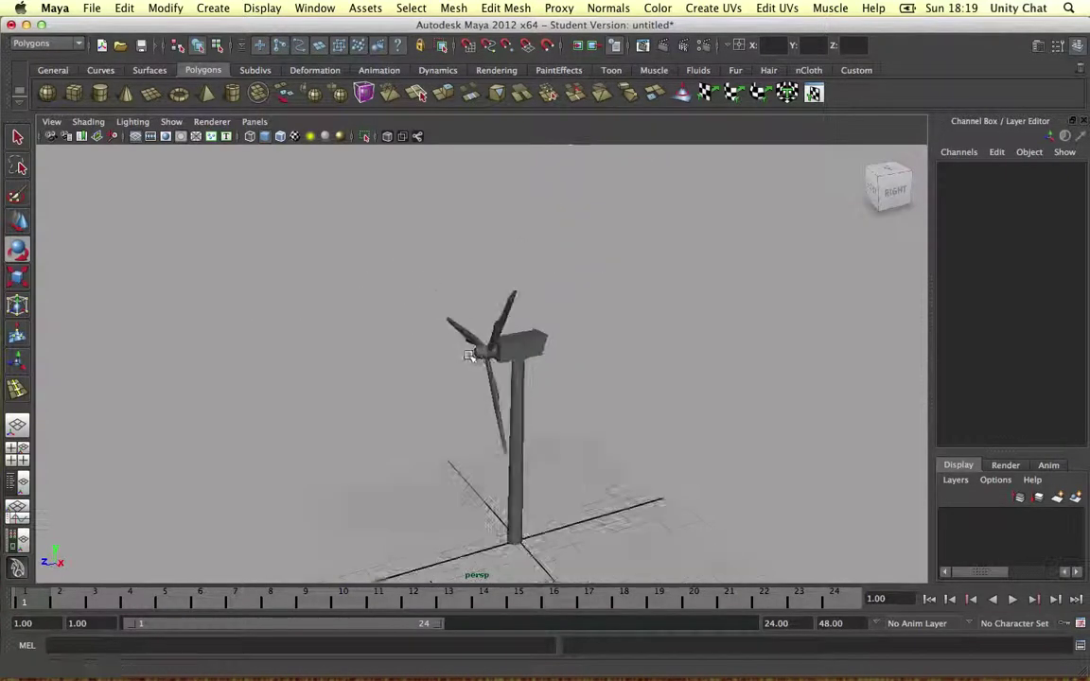
left_click_drag(474, 354, 708, 350, "alt")
right_click_drag(502, 336, 568, 352, "alt")
Reposition the hub at Z 2.167 and shift the three blades back towards the housing to Z 2.206
left_click_drag(569, 351, 535, 280, "alt")
left_click(519, 285)
key("w")
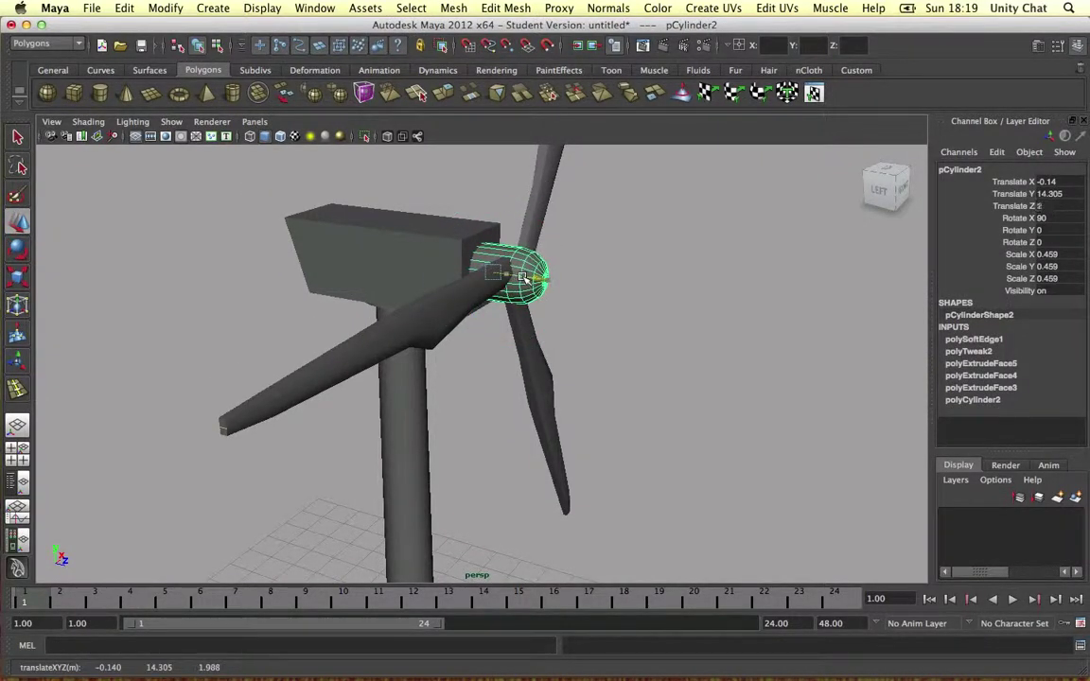
left_click(471, 300)
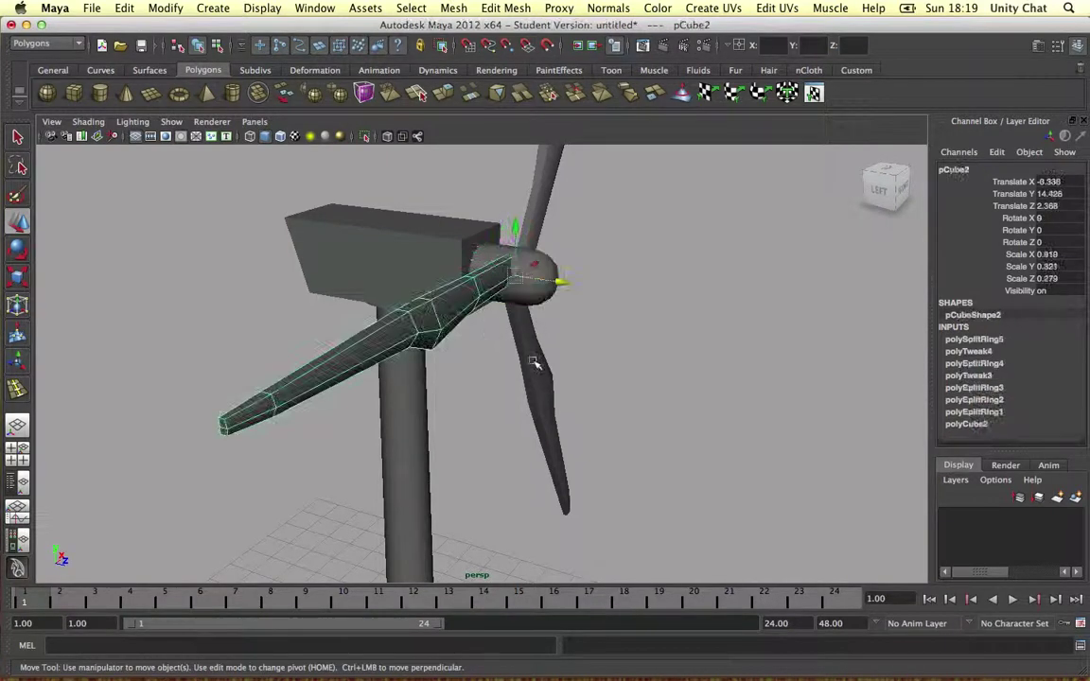
left_click(541, 365, "shift")
left_click(536, 227, "shift")
left_click_drag(547, 281, 525, 285)
key("q")
left_click(682, 297)
left_click_drag(682, 297, 559, 286, "alt")
scroll(507, 293, "down", 5)
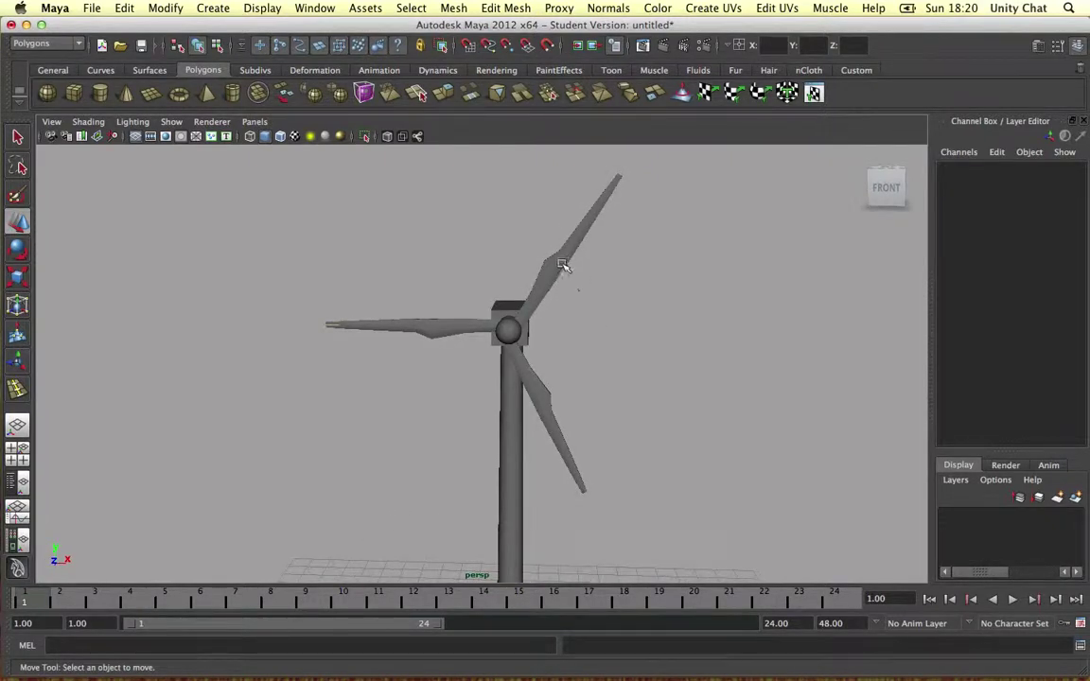
Combine the three blades and the hub into a single mesh
left_click(563, 266)
left_click(544, 402, "shift")
left_click(488, 327, "shift")
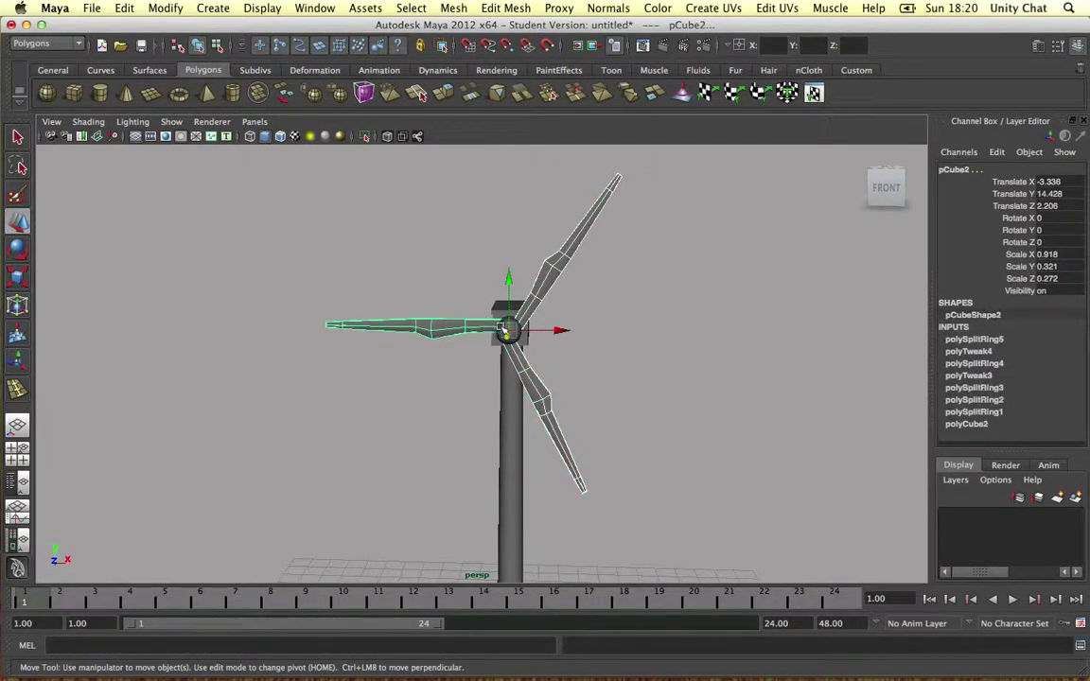
left_click(503, 329, "shift")
scroll(517, 332, "up", 9)
left_click(571, 237, "shift")
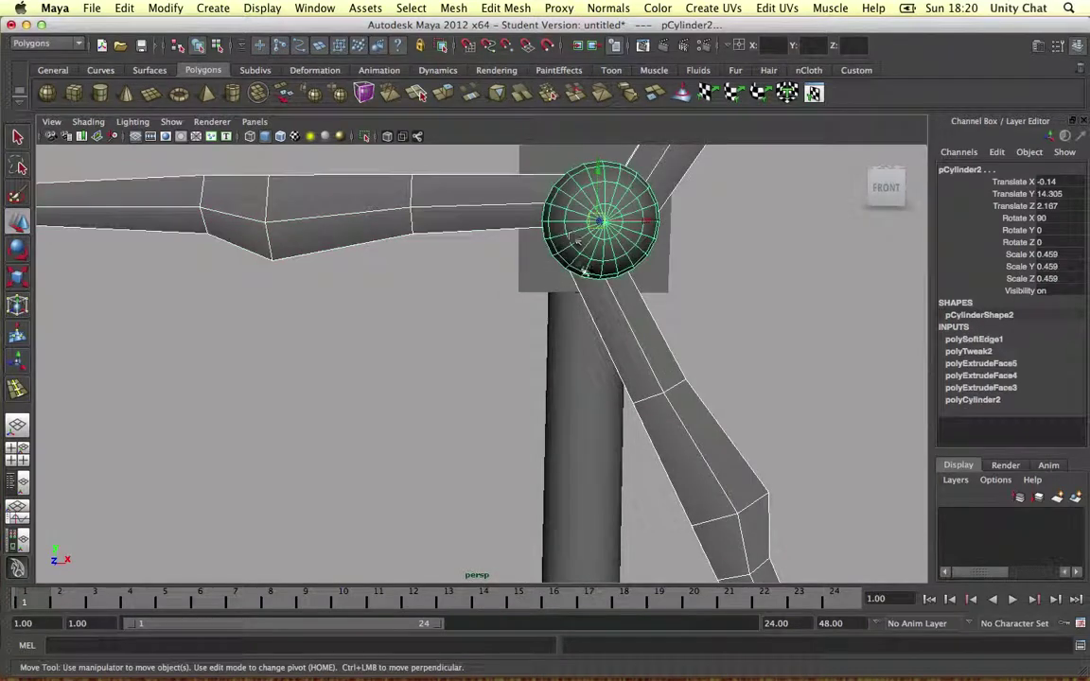
right_click_drag(575, 301, 540, 312, "alt")
left_click(454, 7)
left_click(473, 31)
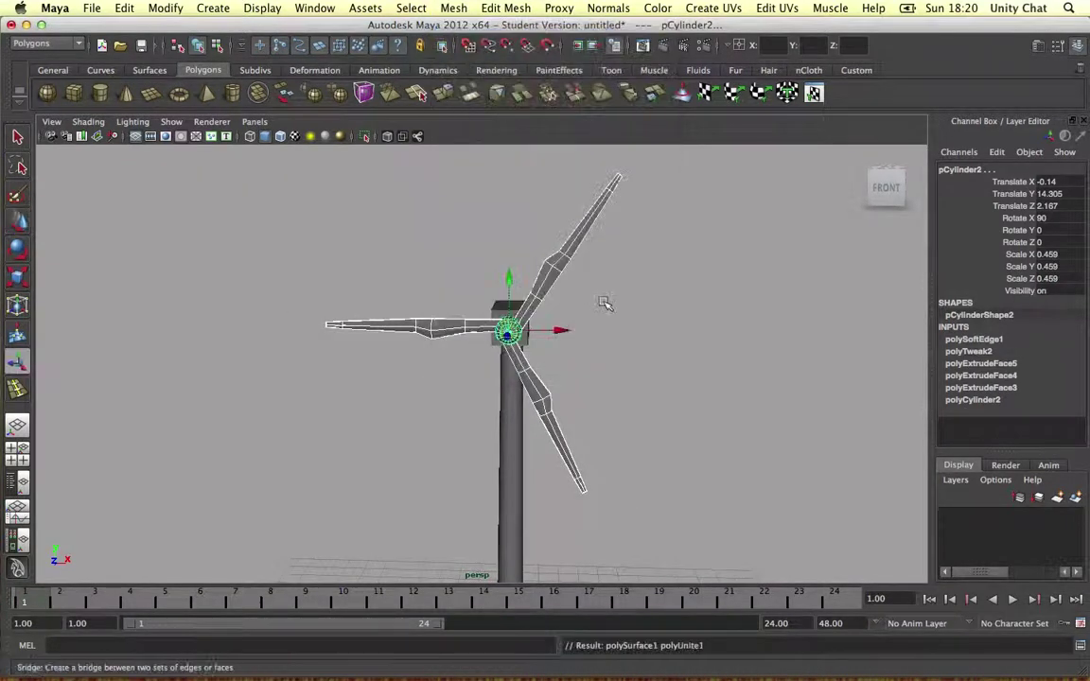
Rename the combined rotor as Turbines and the housing behind it as Motor
left_click(956, 170)
type("Turbines")
key("Return")
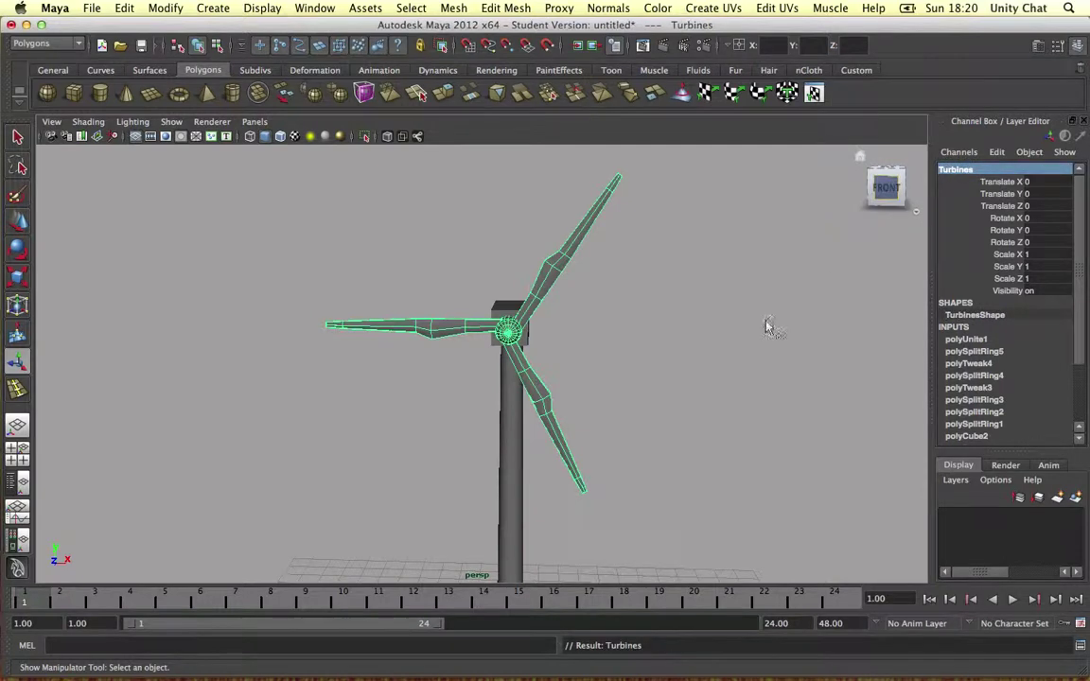
left_click_drag(764, 326, 576, 320, "alt")
left_click(573, 318)
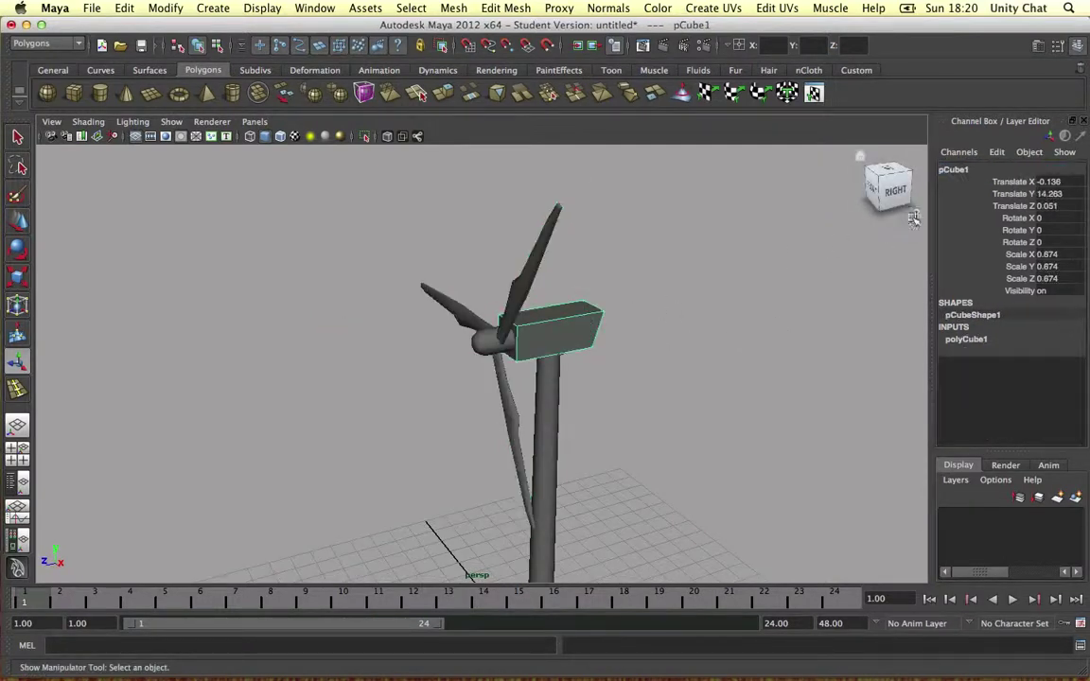
left_click(957, 170)
type("Motor")
key("Return")
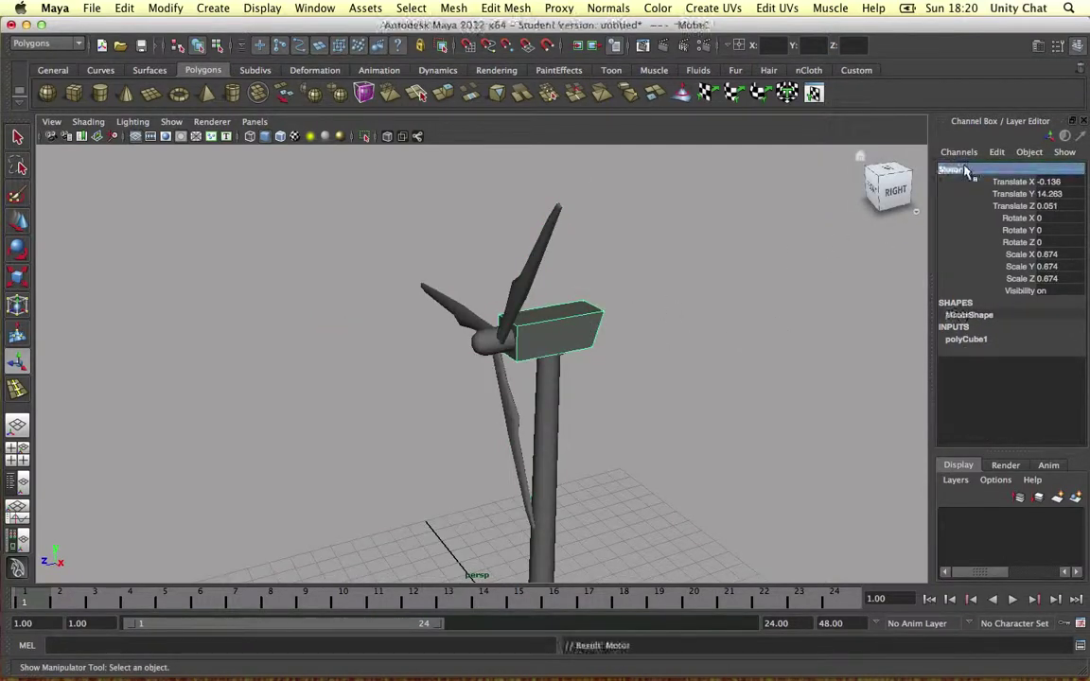
Rename the tower as Pole
left_click(541, 407)
left_click(959, 169)
type("Pole")
key("Return")
left_click_drag(509, 283, 351, 342, "alt")
left_click(582, 369)
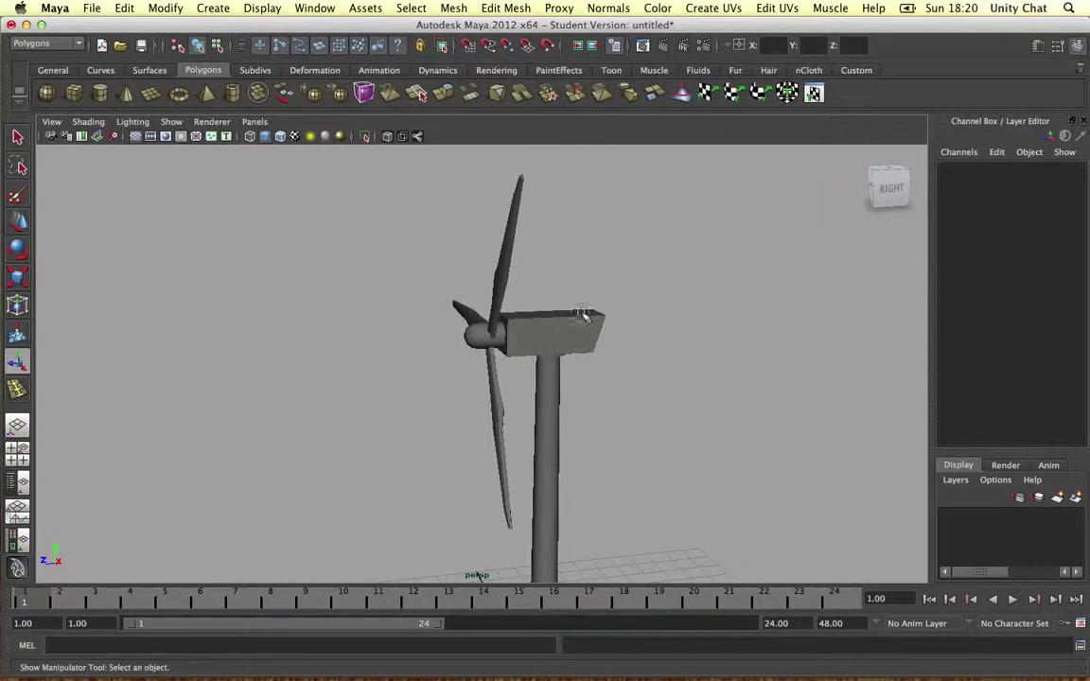
Move the shared pivot of the rotor and motor housing up to the hub, and raise both by about 2.307 units in Y
left_click_drag(563, 372, 496, 343, "alt")
right_click_drag(497, 342, 517, 321)
left_click_drag(508, 406, 435, 341)
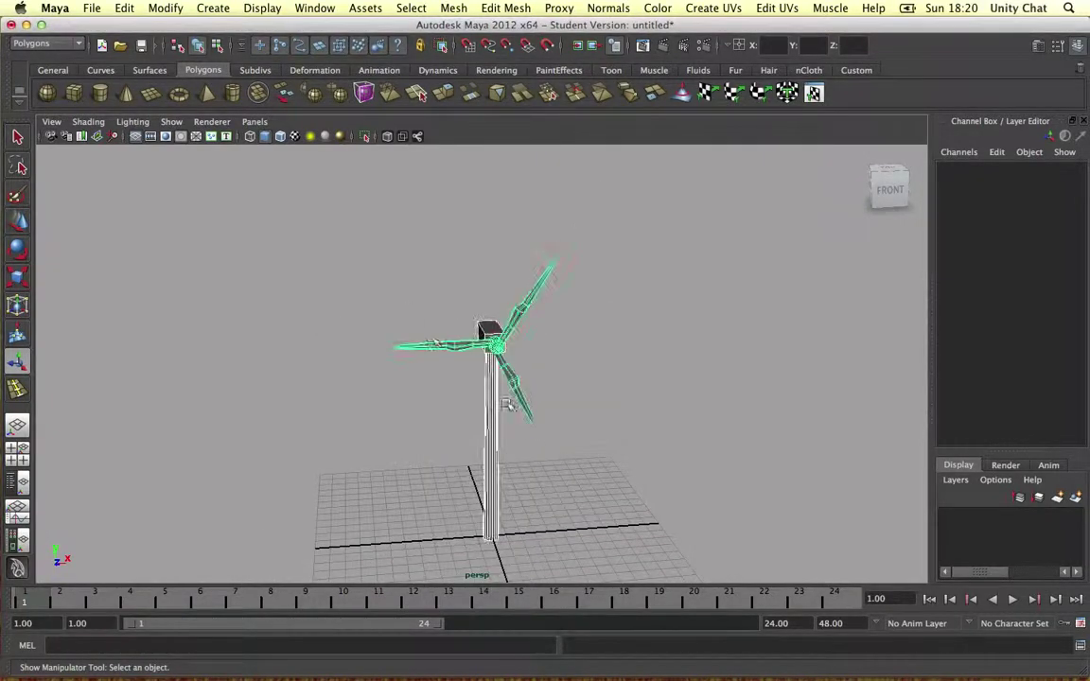
left_click(382, 271)
left_click_drag(381, 272, 404, 239, "alt")
left_click_drag(496, 284, 490, 278)
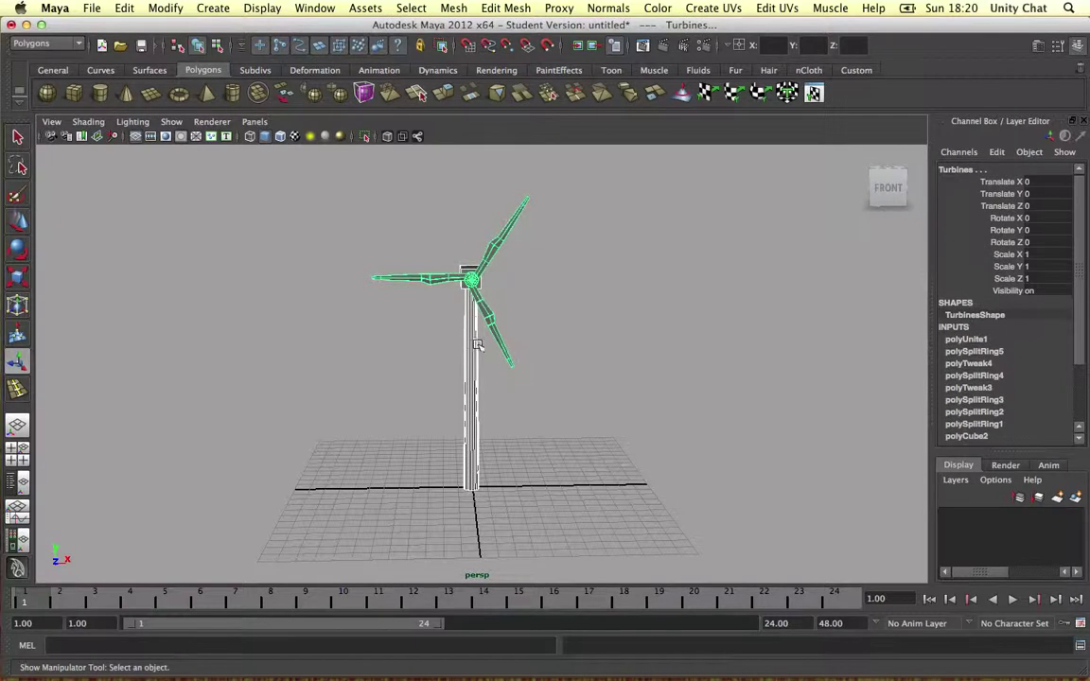
key("w")
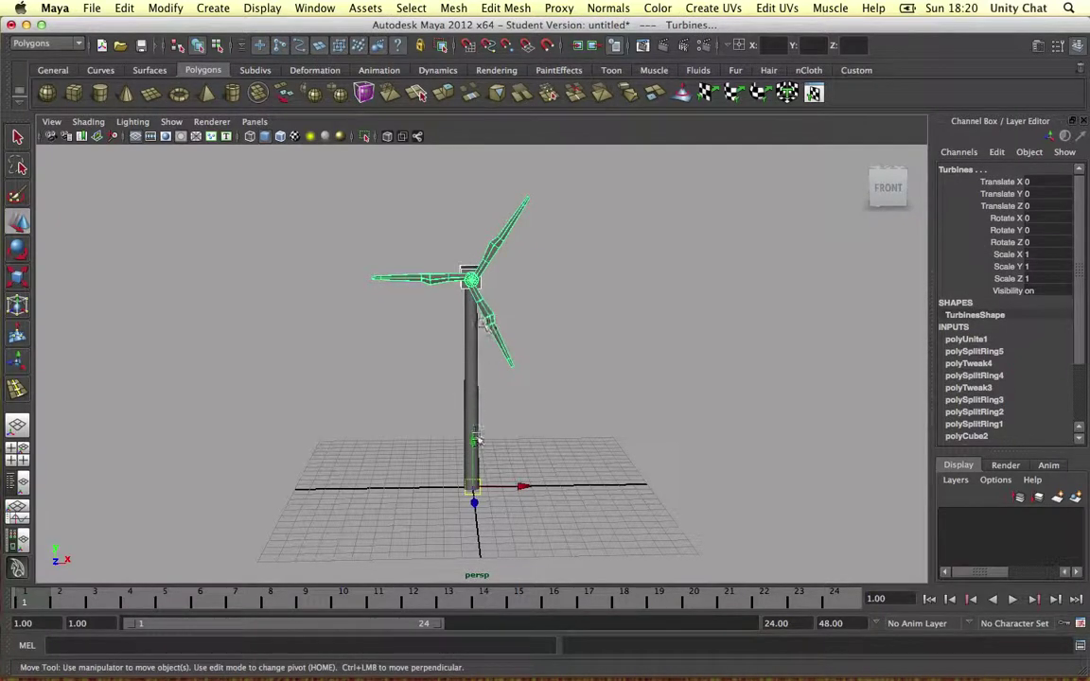
key("Home")
left_click_drag(473, 452, 471, 271)
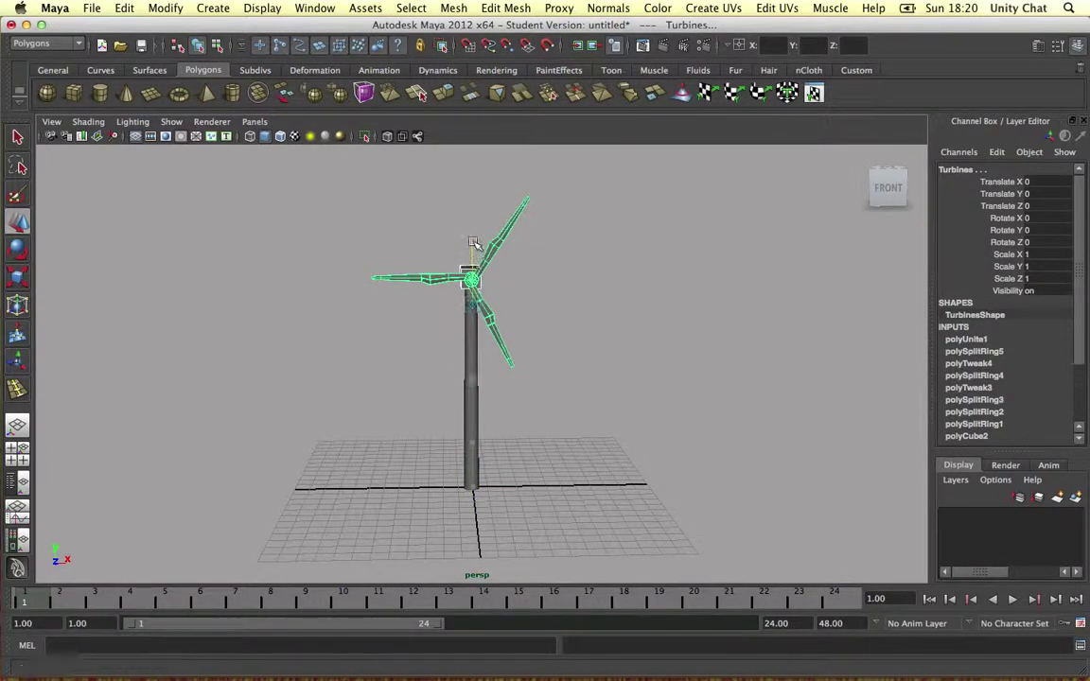
key("Home")
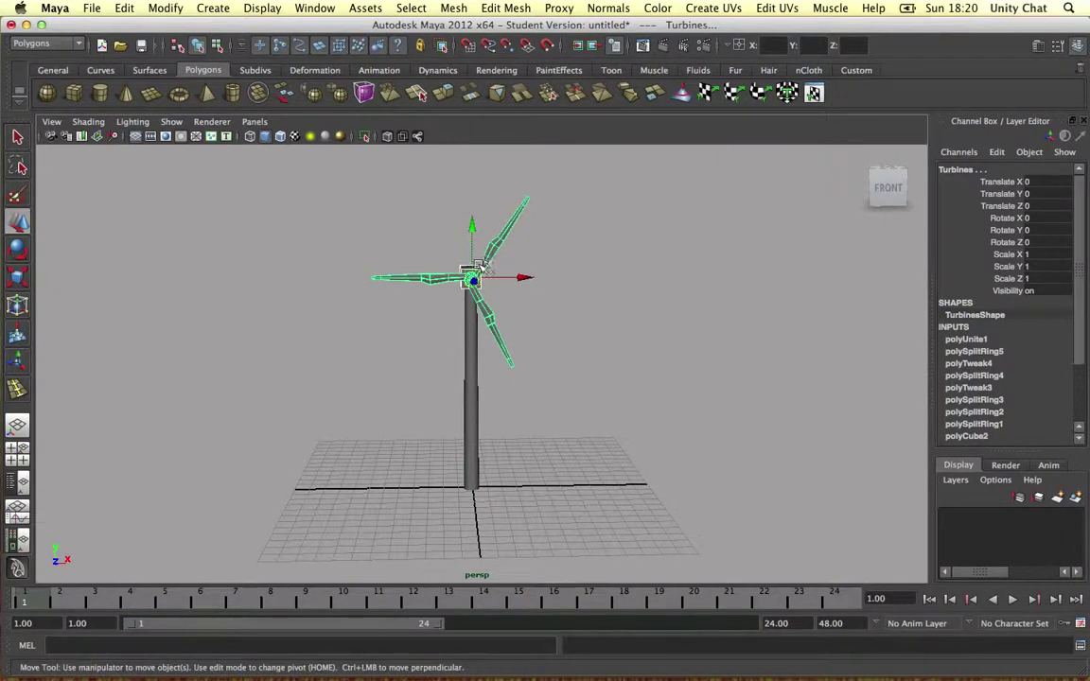
left_click_drag(473, 236, 475, 203)
In the side view, lengthen the pole by moving its top vertices up to the underside of the motor housing
left_click(474, 304)
right_click(473, 305)
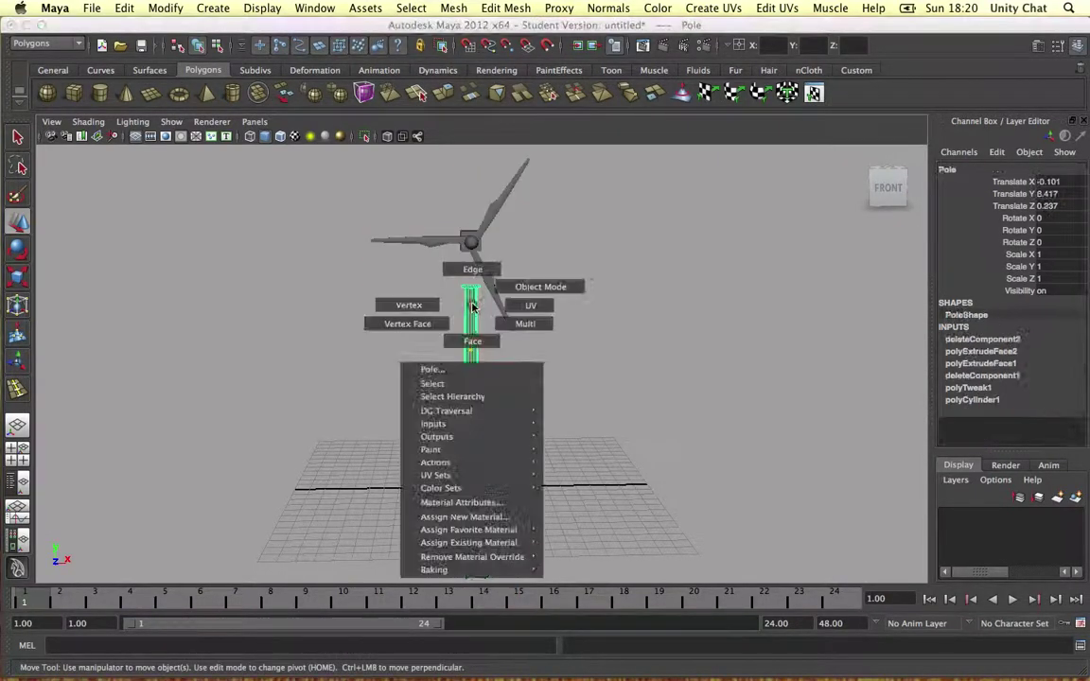
right_click_drag(473, 307, 409, 305)
left_click_drag(436, 271, 504, 303)
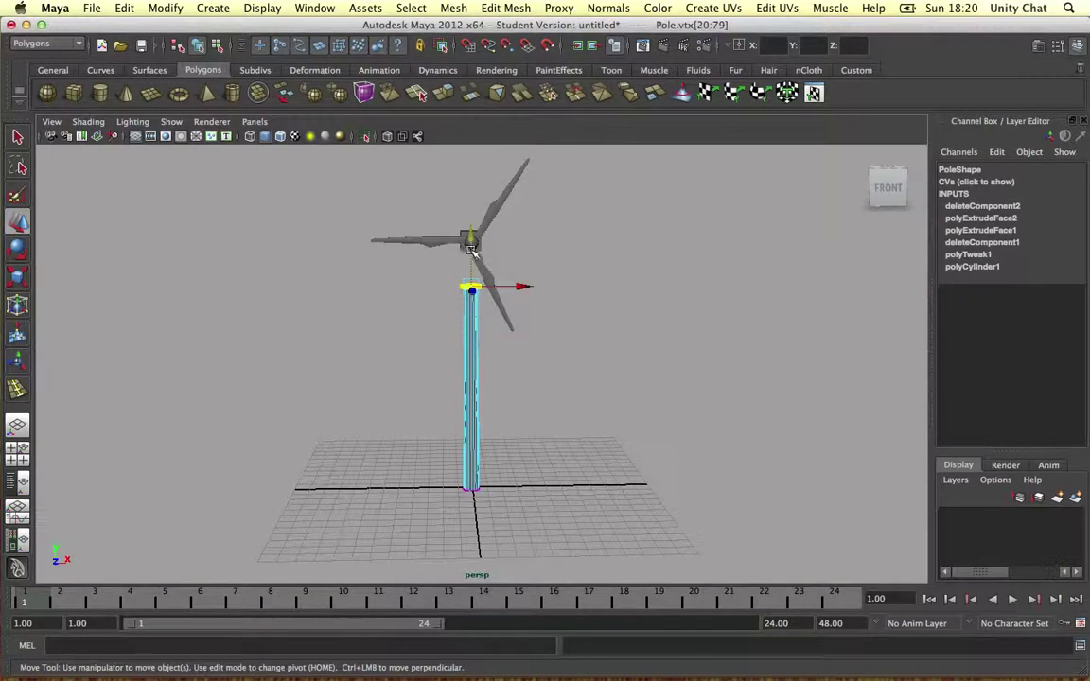
key("space")
key("space")
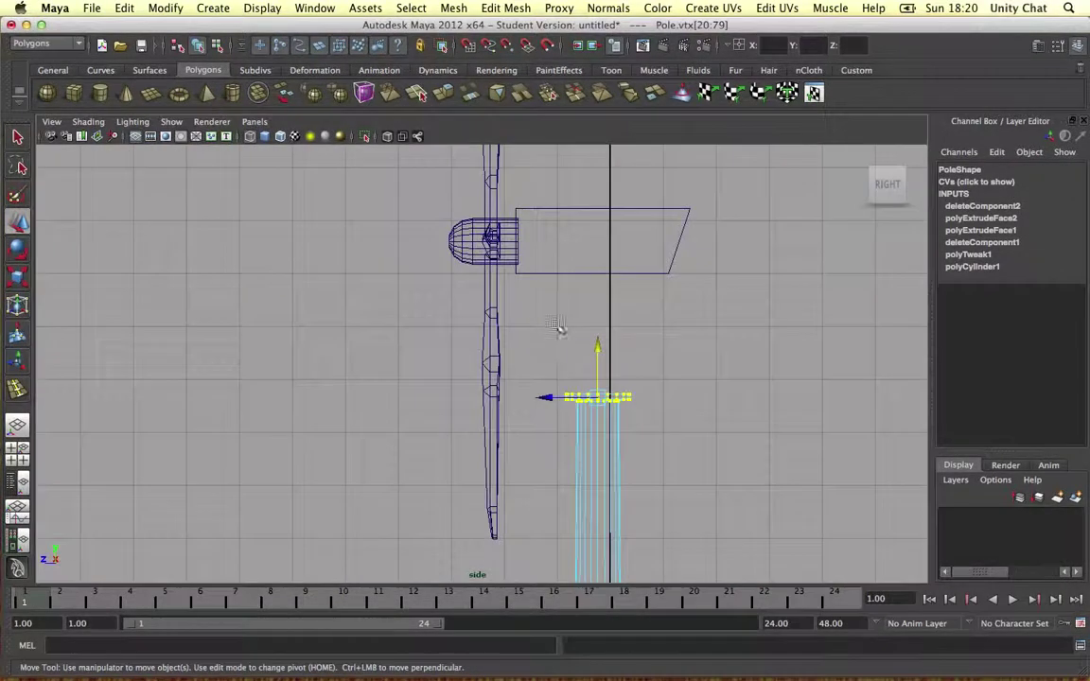
left_click_drag(598, 348, 603, 232)
key("space")
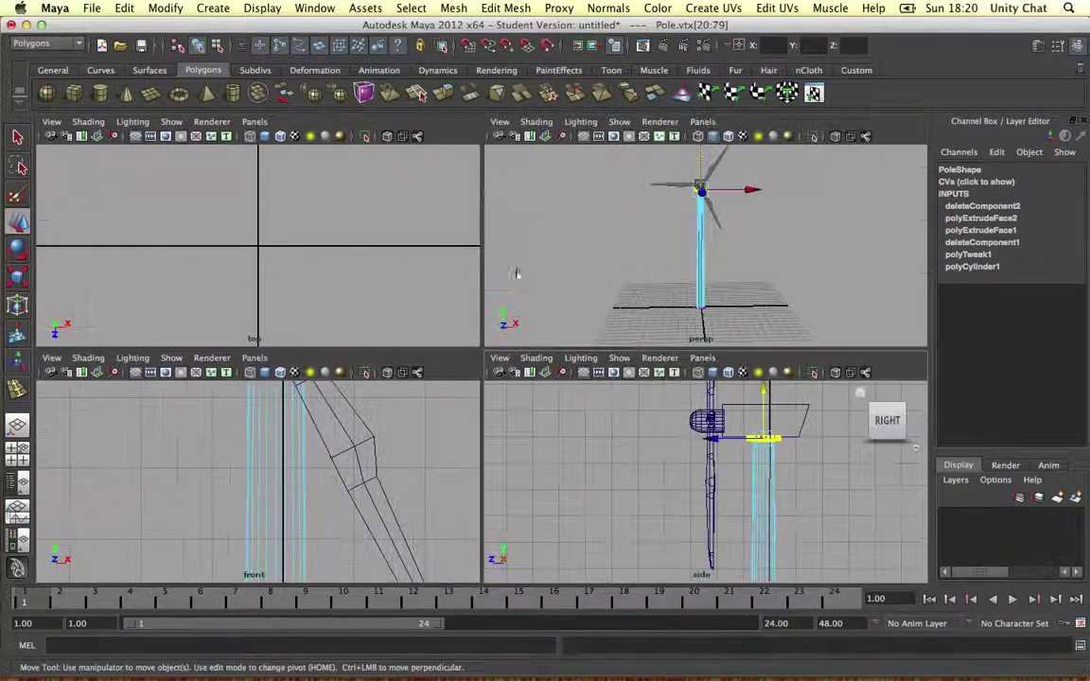
key("space")
Return the pole to object mode and check the lengthened tower from different angles
left_click(696, 315)
left_click_drag(696, 315, 586, 305, "alt")
right_click_drag(499, 282, 562, 265)
scroll(577, 277, "up", 5)
left_click_drag(577, 277, 598, 284, "alt")
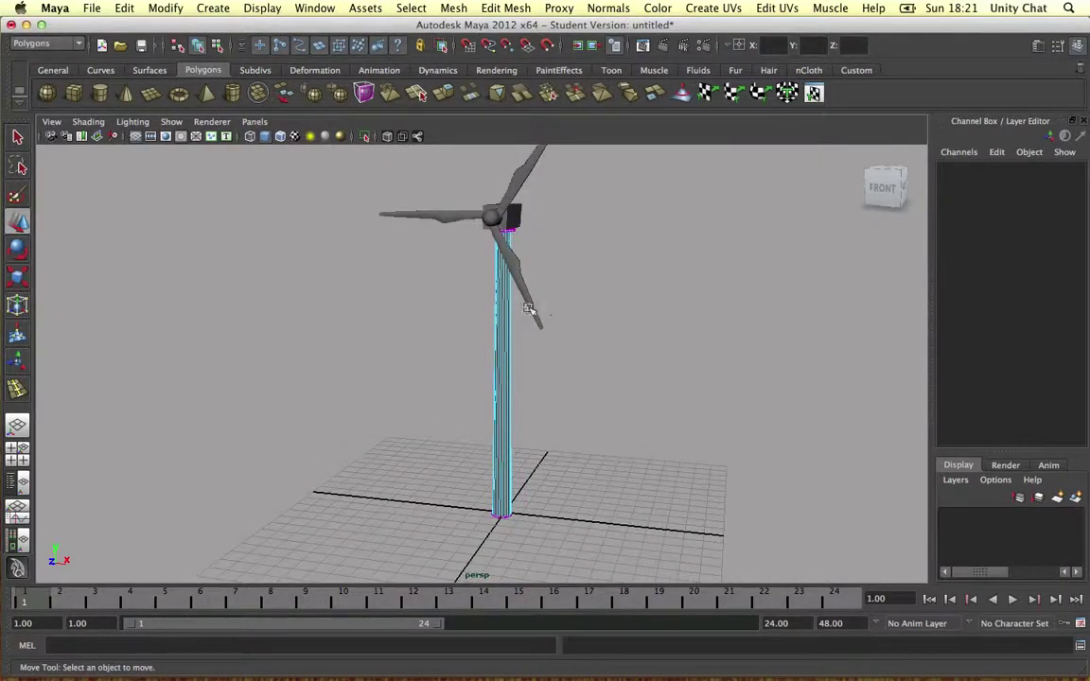
right_click_drag(504, 308, 574, 293)
mouse_move(465, 301)
left_mouse_down("alt")
mouse_move(521, 298)
mouse_move(471, 301)
left_mouse_up("alt")
Export the rotor, motor and pole as an FBX file named Turbine to the Desktop folder MountainSideYT/Assets/Models
left_click_drag(376, 174, 521, 252)
right_click_drag(522, 253, 243, 221, "alt")
left_click(87, 9)
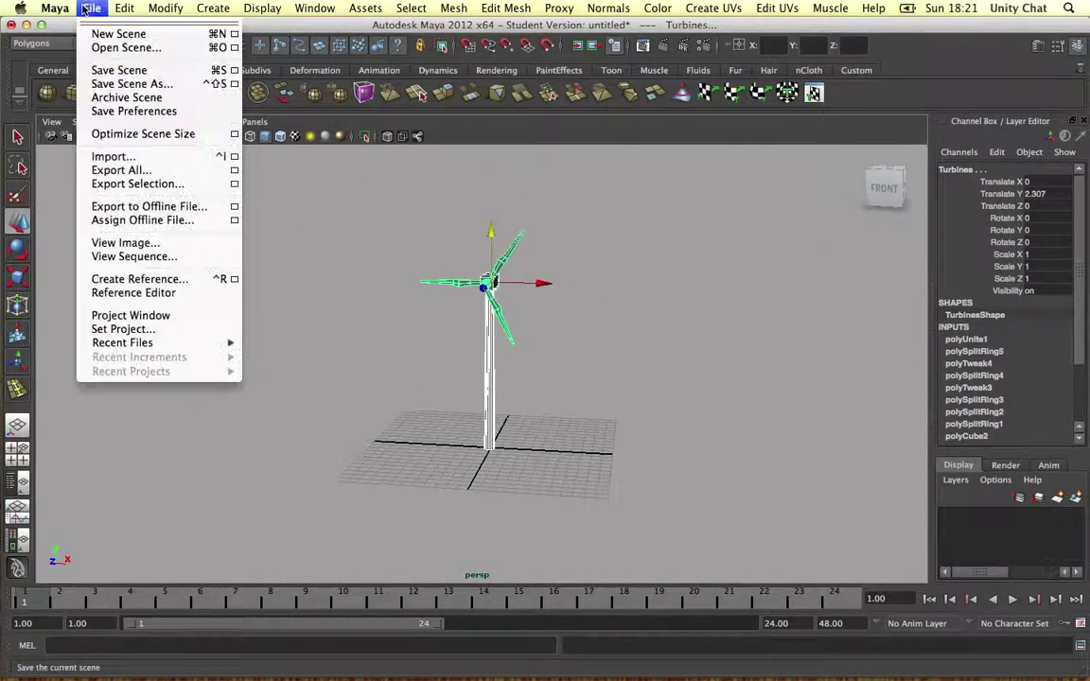
left_click(132, 184)
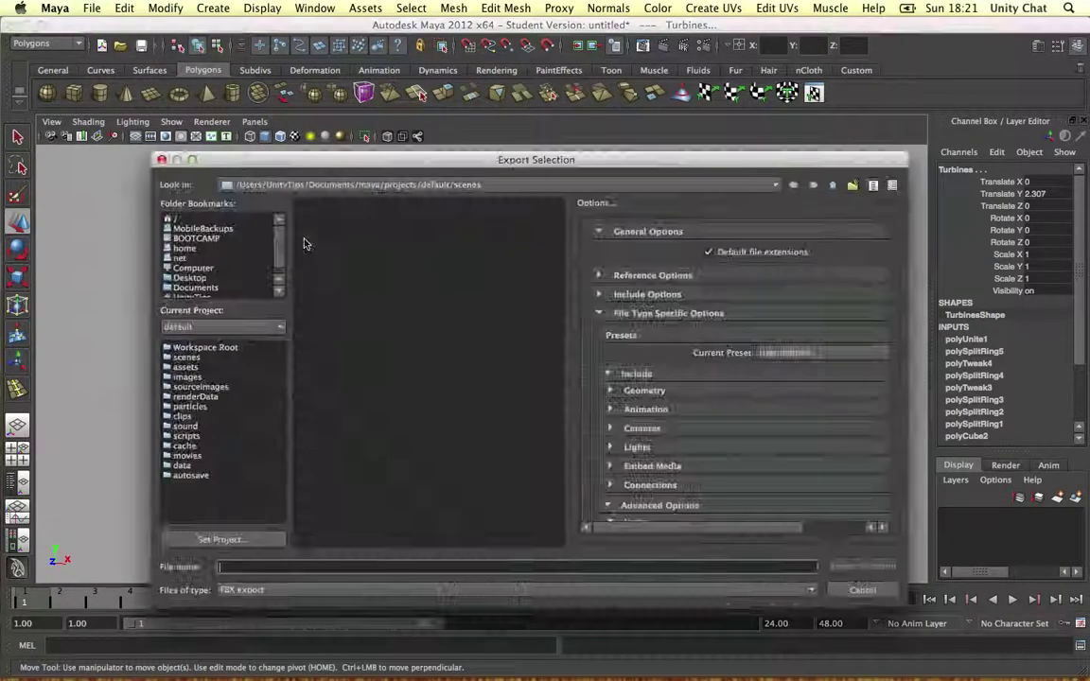
left_click(201, 279)
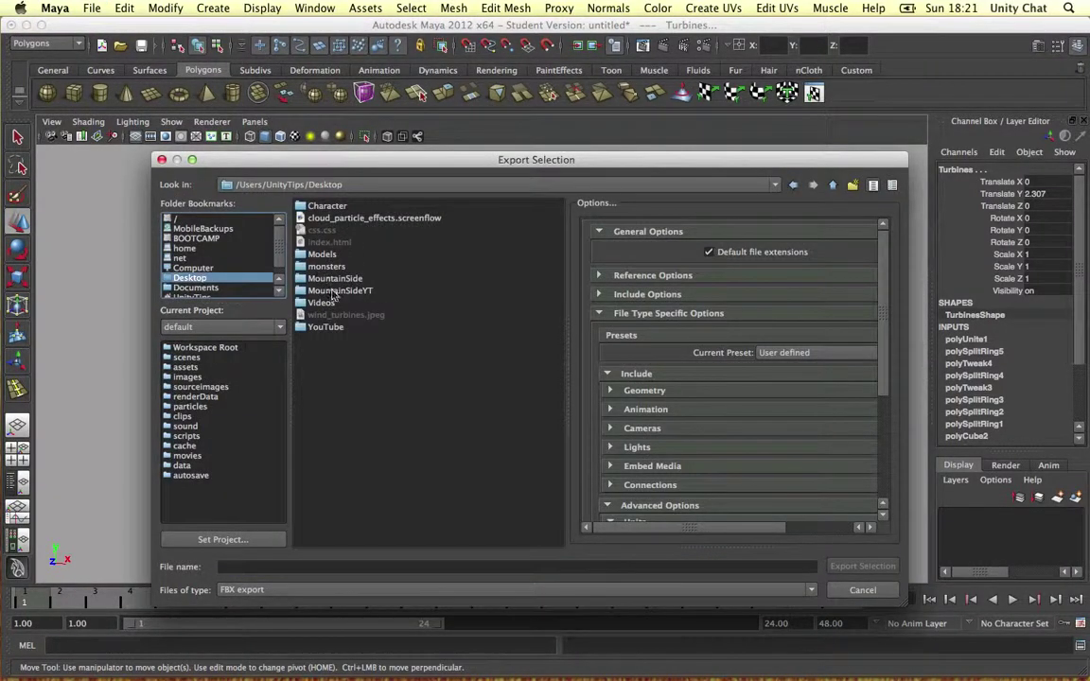
double_click(325, 292)
double_click(322, 206)
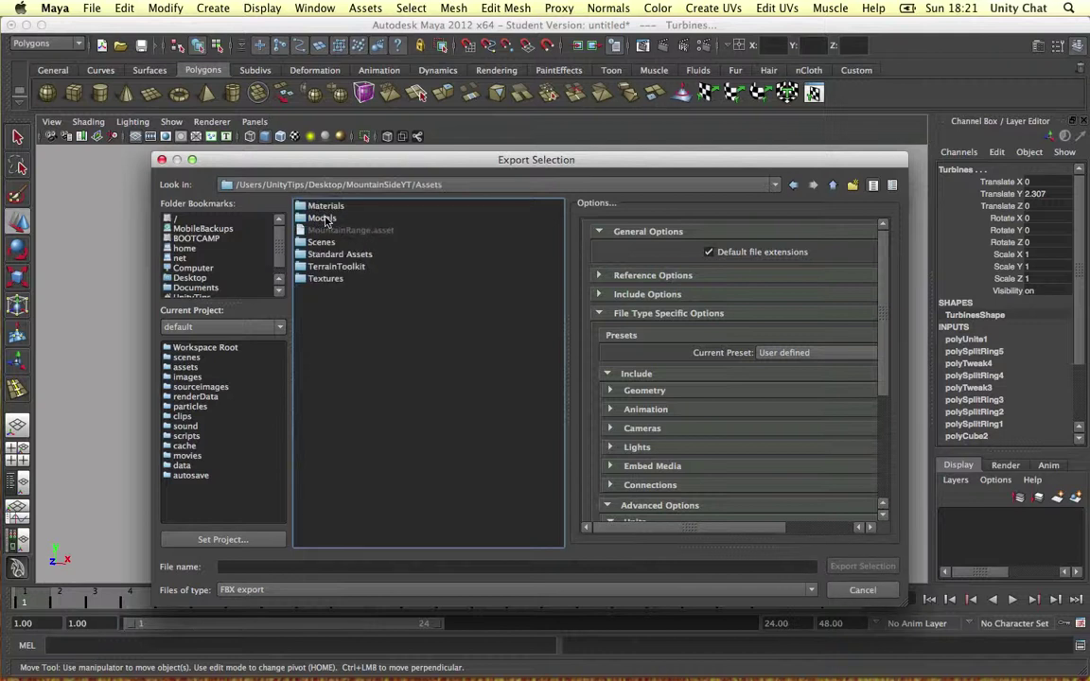
left_click(322, 219)
double_click(322, 218)
left_click(353, 566)
type("Turbine")
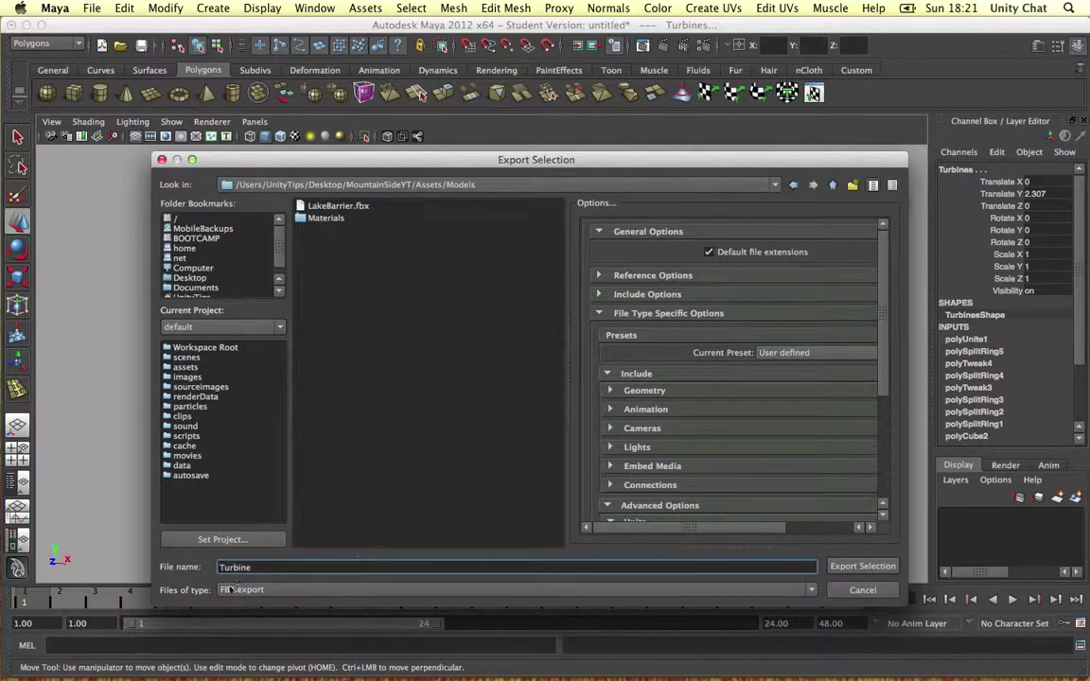
left_click(857, 565)
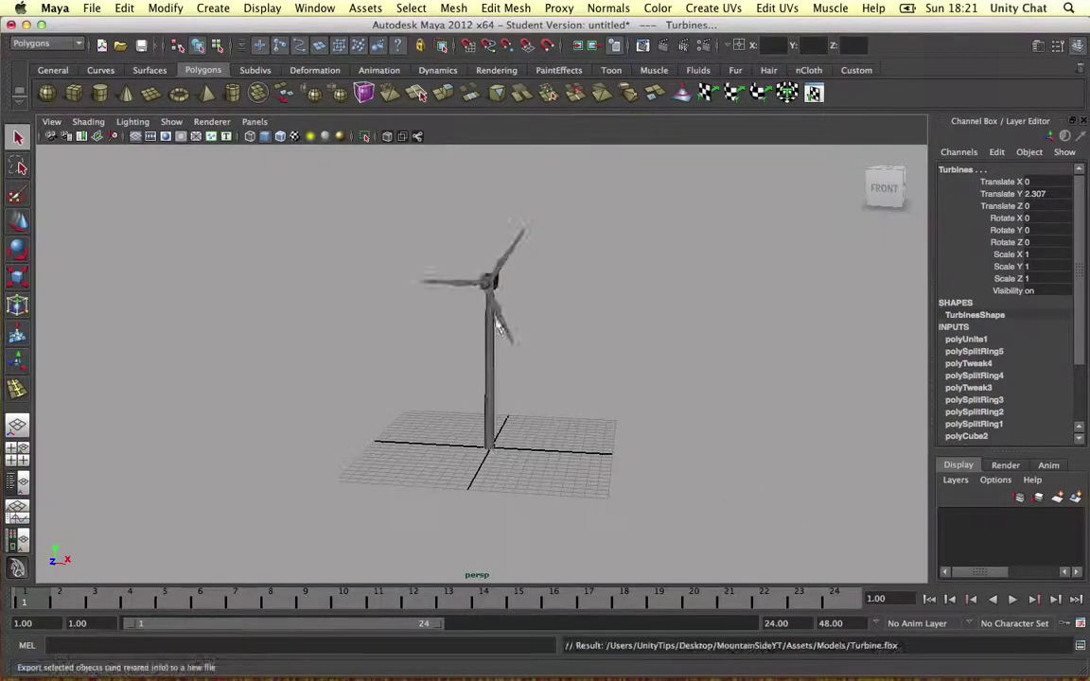
Switch to the MountainSide project in Unity and select the imported Turbine model in the Models folder
left_click(474, 304)
key("ctrl+Left")
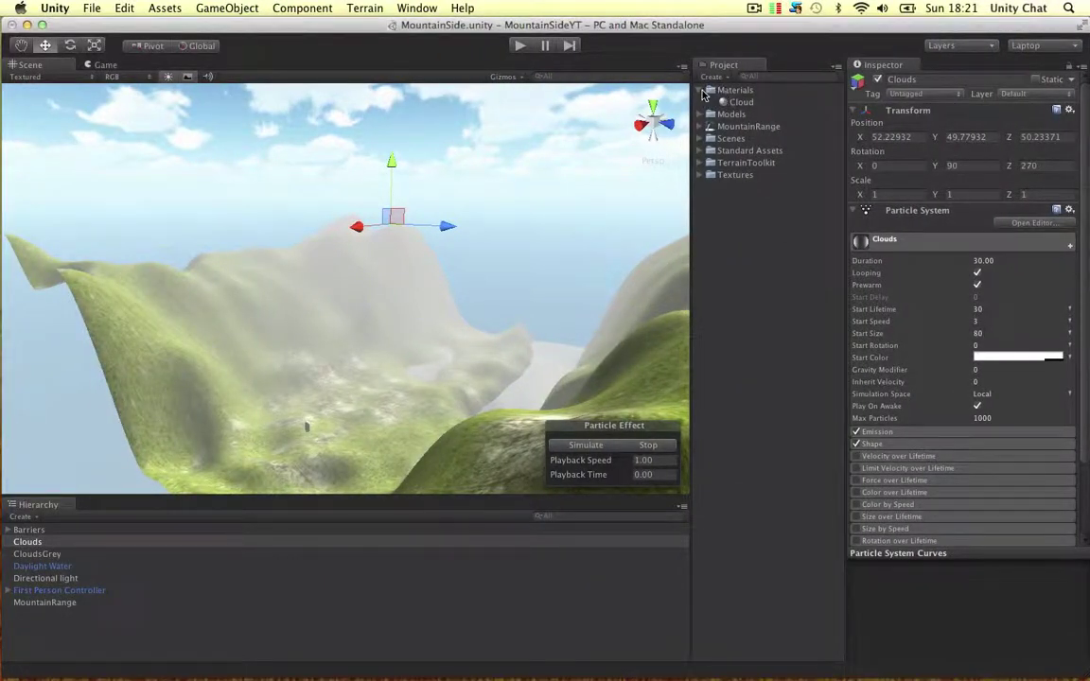
left_click(703, 90)
left_click(704, 103)
left_click(745, 139)
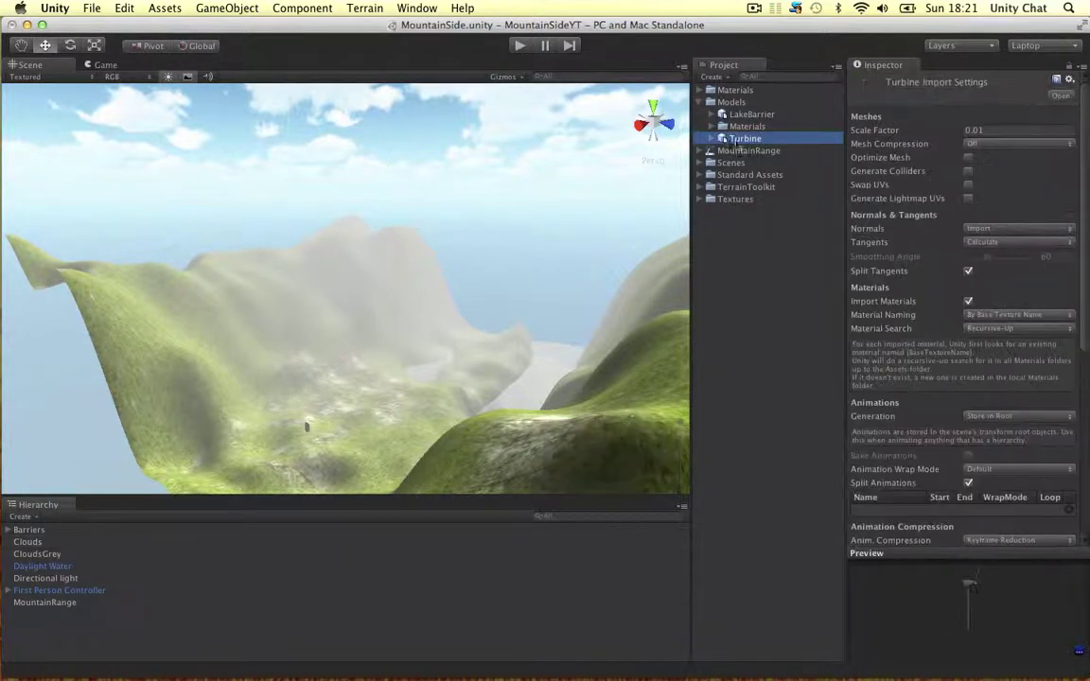
Add the Turbine model to the scene and place it on the mountain ridge at about X 81.6, Y 46.07, Z 113.81
left_click_drag(637, 199, 547, 407)
left_click_drag(478, 360, 569, 350, "alt")
key("f")
left_click_drag(299, 335, 369, 346, "alt")
left_click_drag(348, 406, 230, 201)
left_click_drag(180, 260, 450, 319, "alt")
left_click_drag(552, 309, 832, 209)
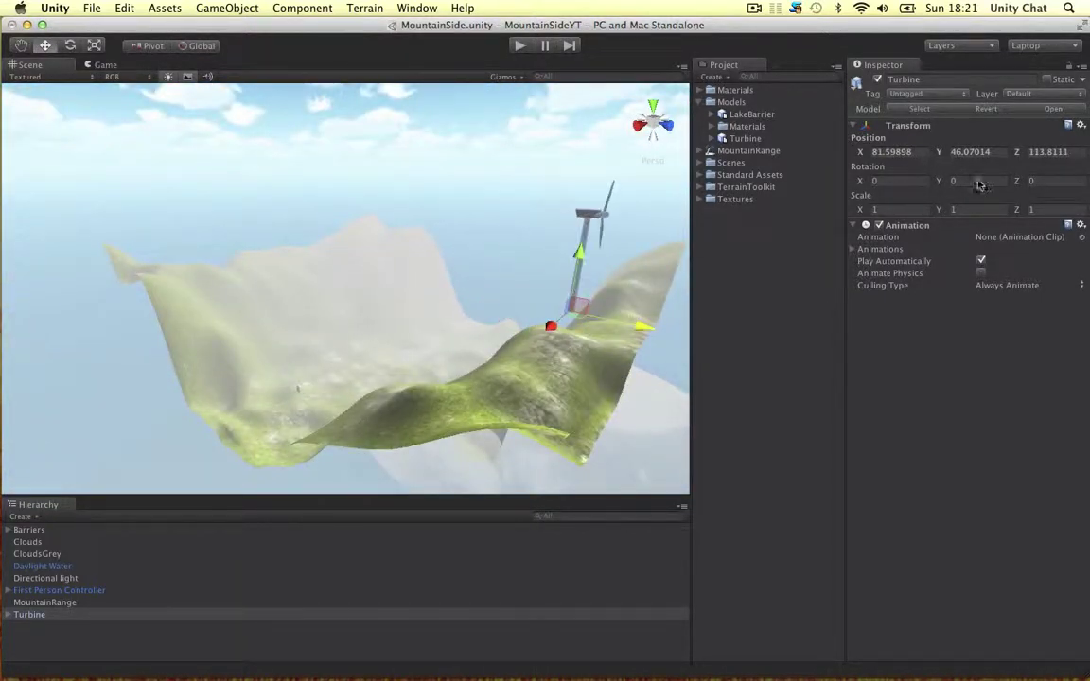
Set the turbine's Y rotation to 180 and inspect its placement on the ridge from several angles
type("180")
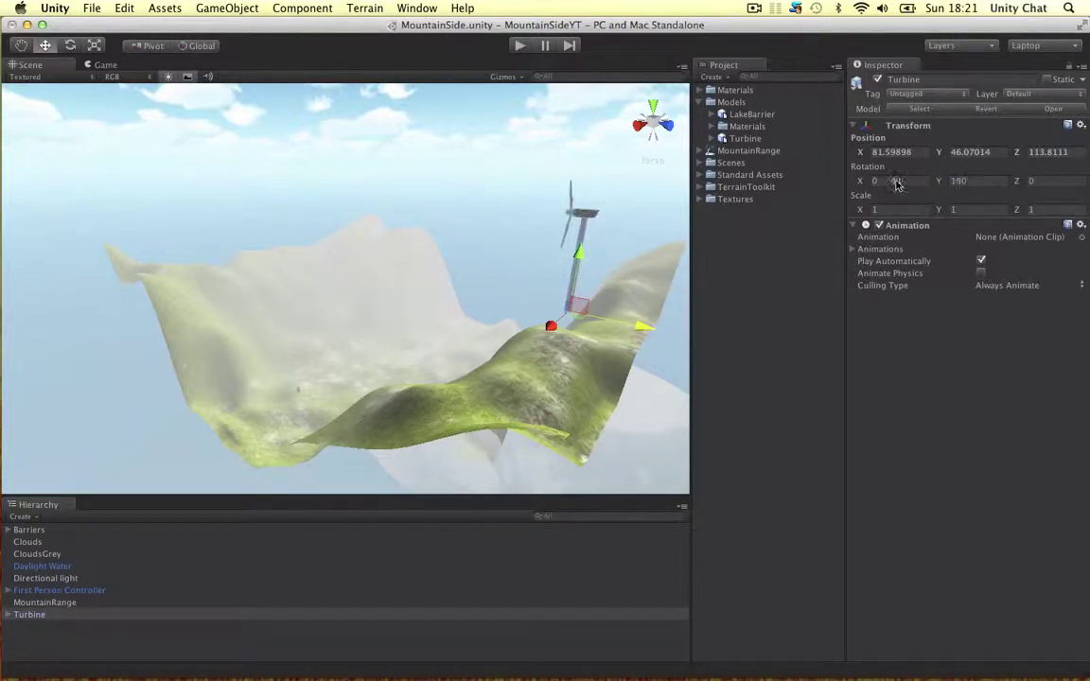
left_click_drag(601, 221, 672, 224, "alt")
key("f")
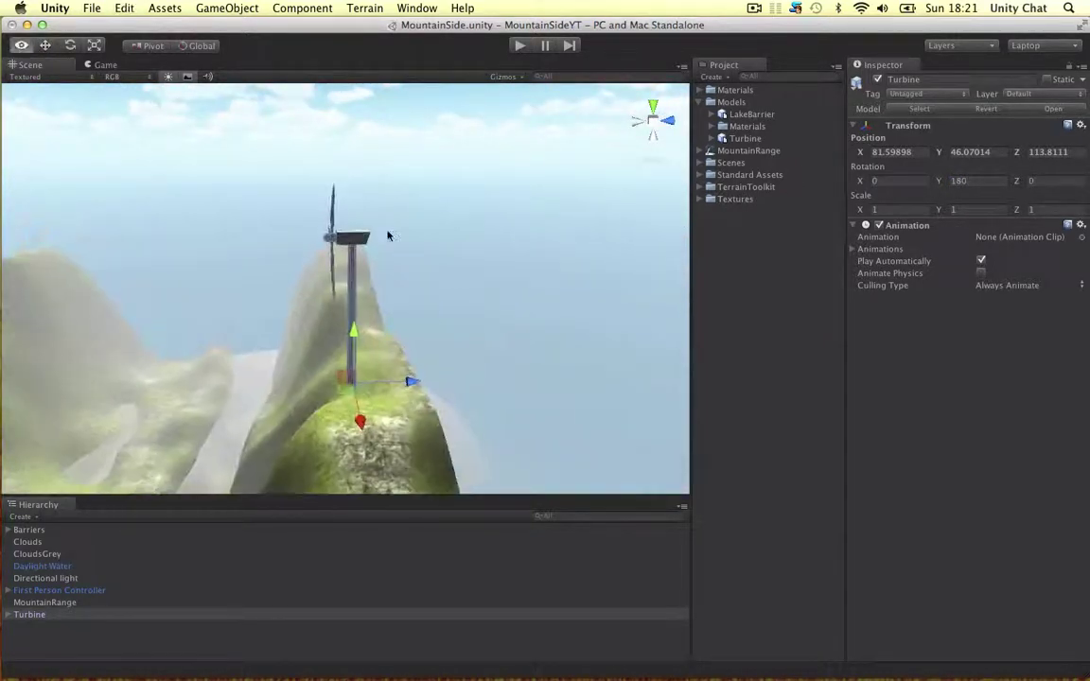
left_click_drag(398, 233, 799, 111, "alt")
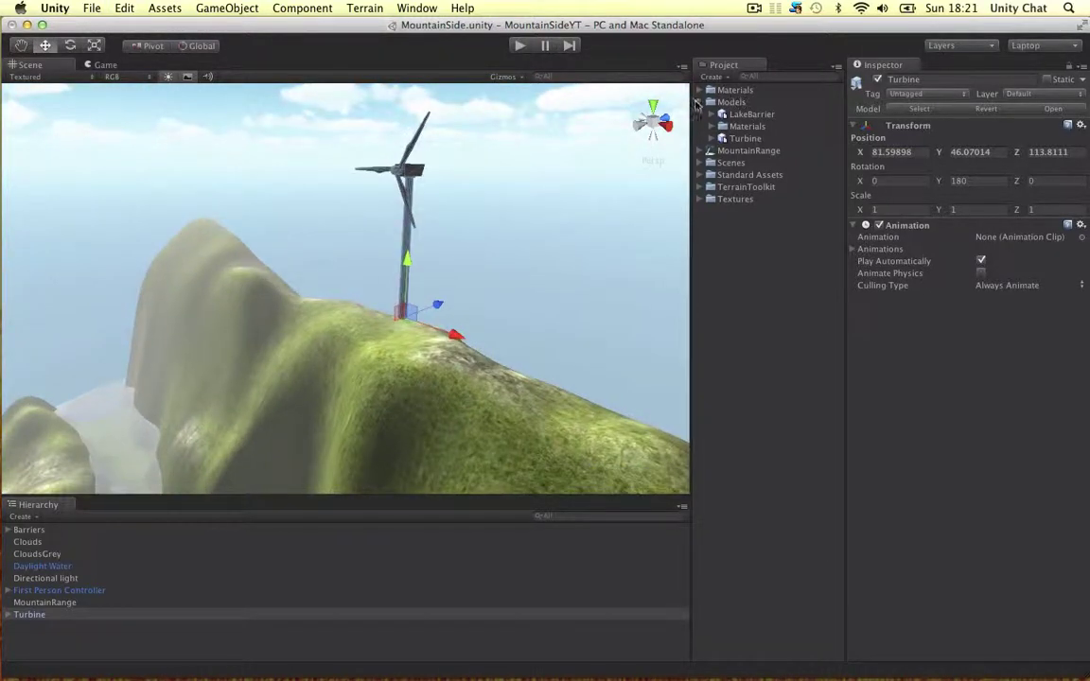
Create a new material named Turbines in the Materials folder
left_click(698, 102)
left_click(697, 90)
left_click(736, 90)
right_click(742, 94)
mouse_move(743, 99)
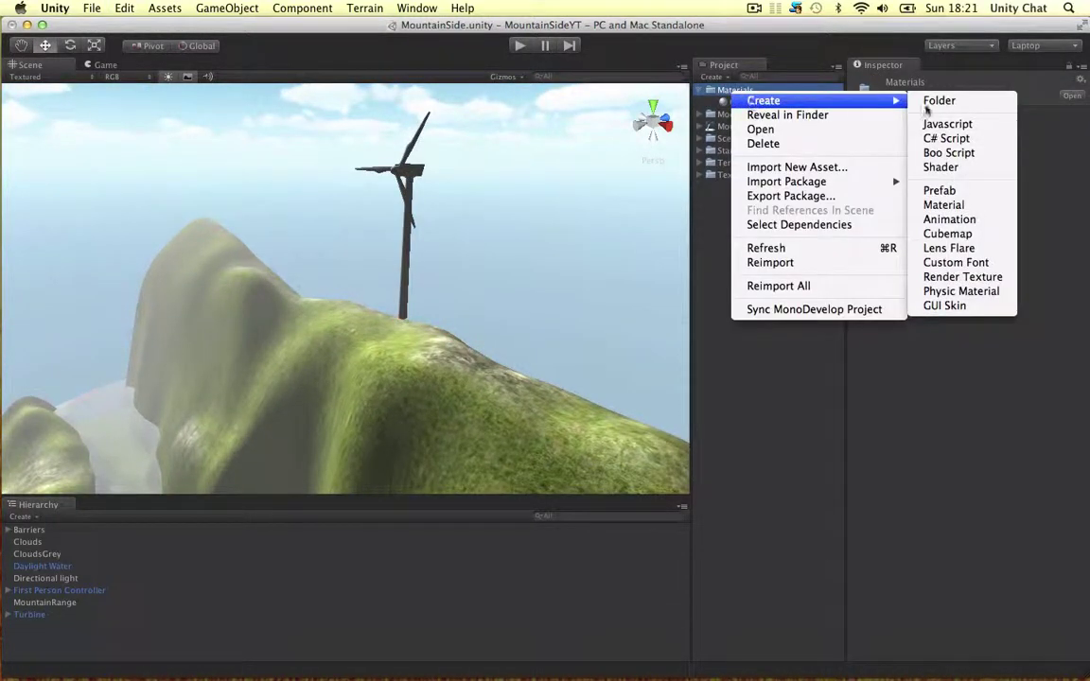
left_click(960, 205)
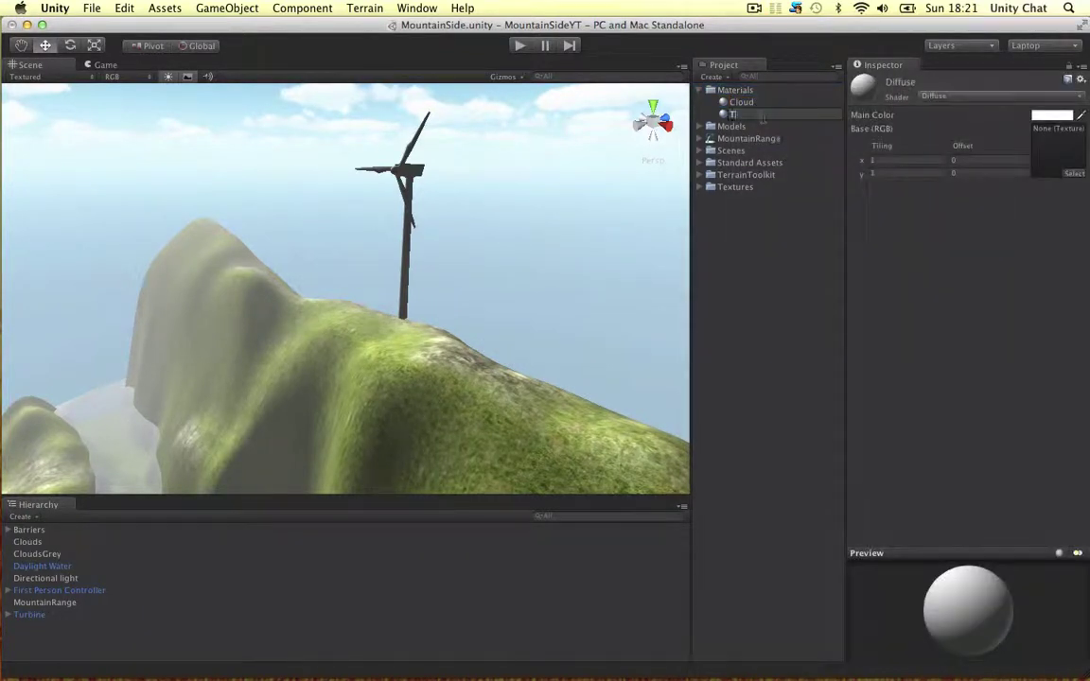
type("Turbines")
key("Return")
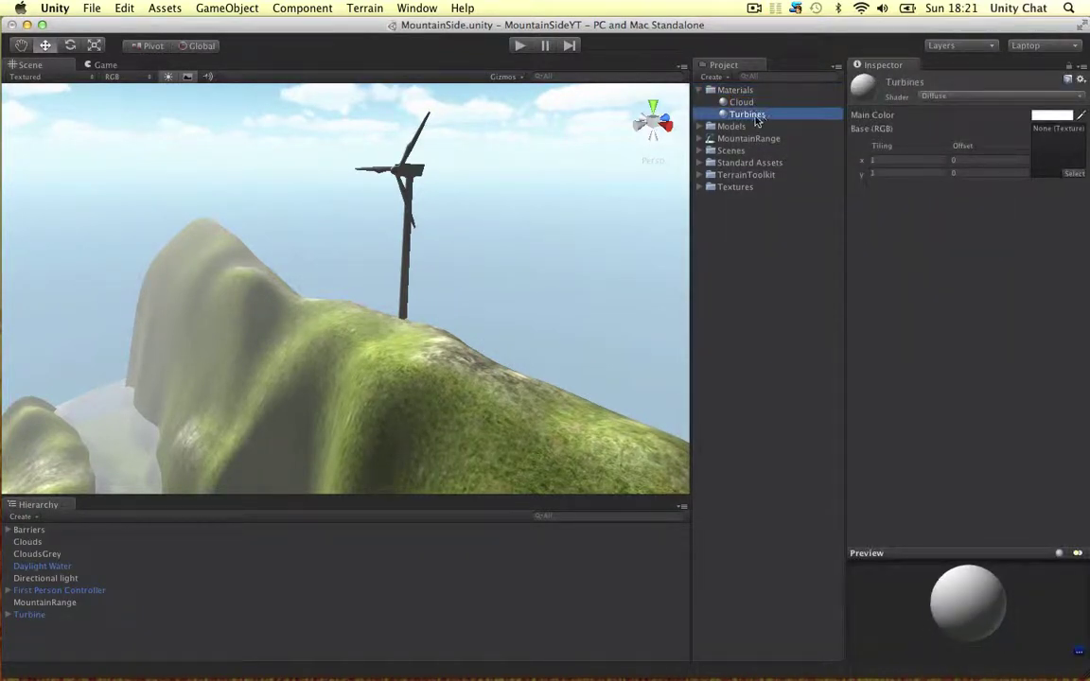
Rename the new material to Turbine and apply it to the wind turbine standing on the ridge
key("BackSpace")
key("Return")
left_click_drag(481, 153, 430, 172)
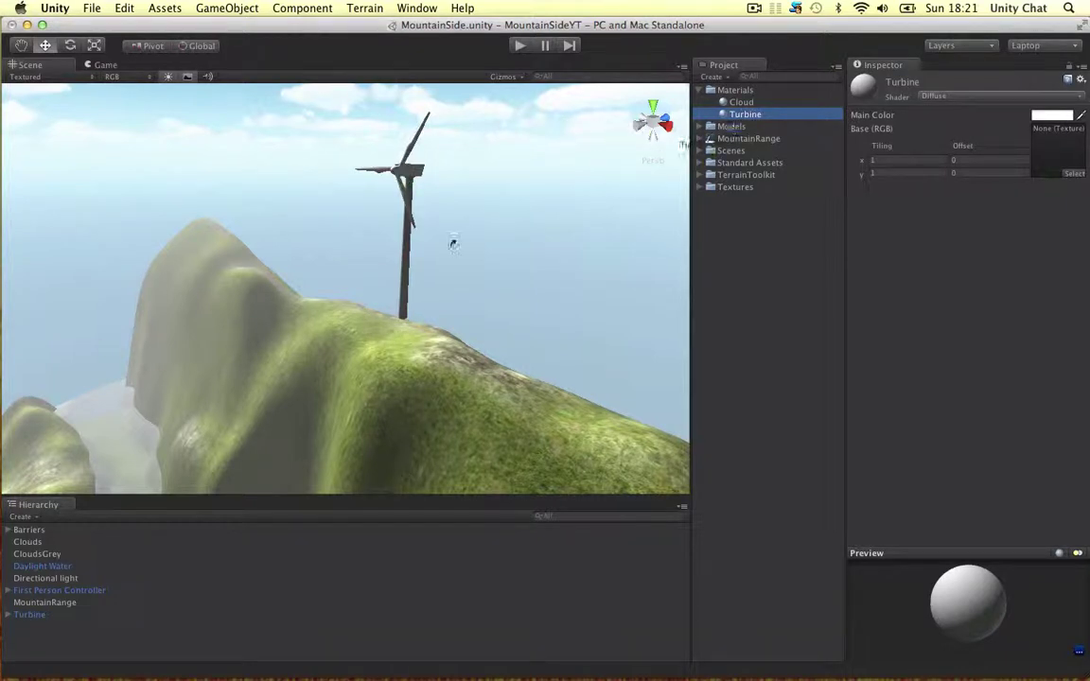
mouse_move(428, 248)
left_mouse_down()
mouse_move(404, 258)
mouse_move(416, 239)
left_mouse_up()
scroll(407, 222, "down", 2)
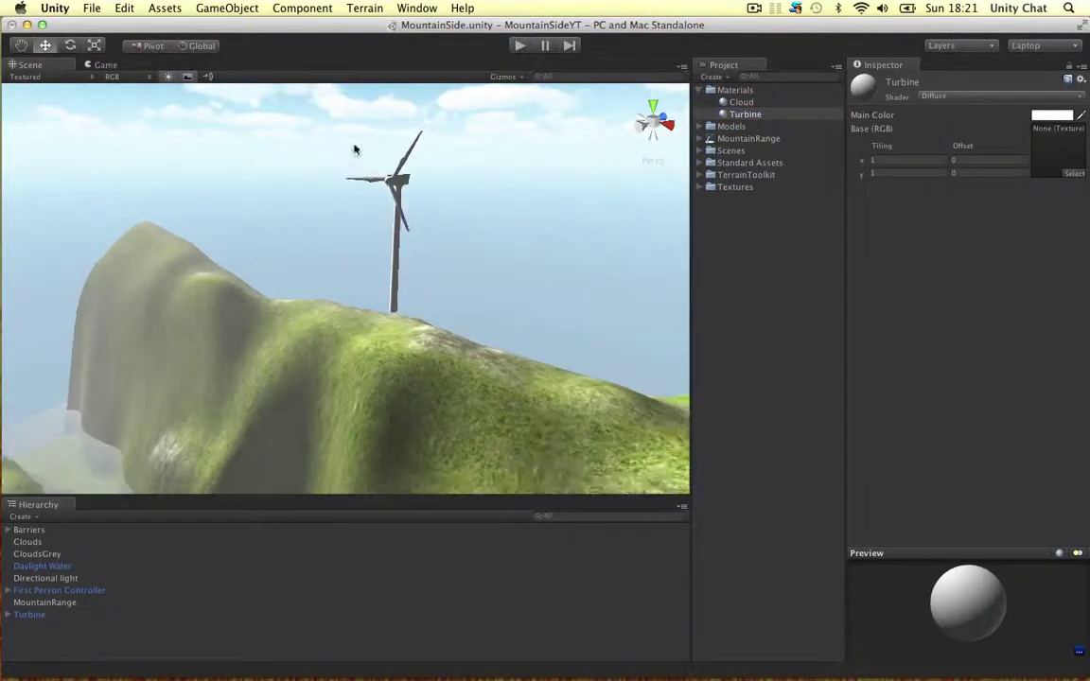
Move the turbine along the ridge to about X 104.6, Y 40.73, Z 118.45 so its base sits on the terrain
left_click(396, 182)
scroll(450, 239, "down", 3)
key("shift+space")
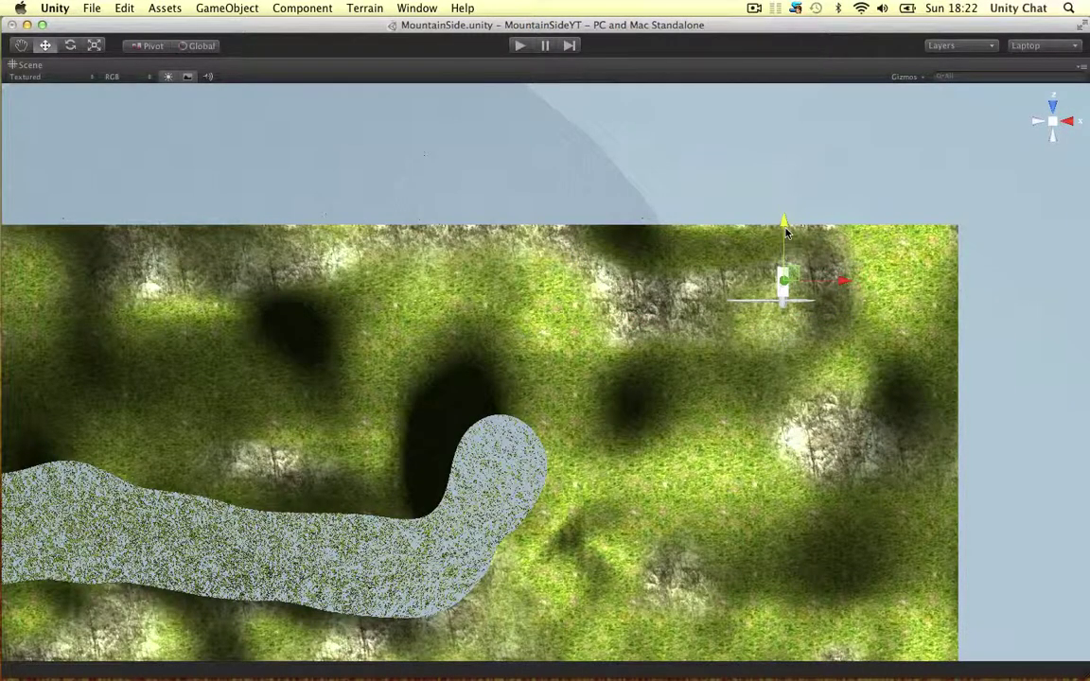
key("shift+space")
left_click(651, 123)
left_click_drag(463, 221, 426, 326, "alt")
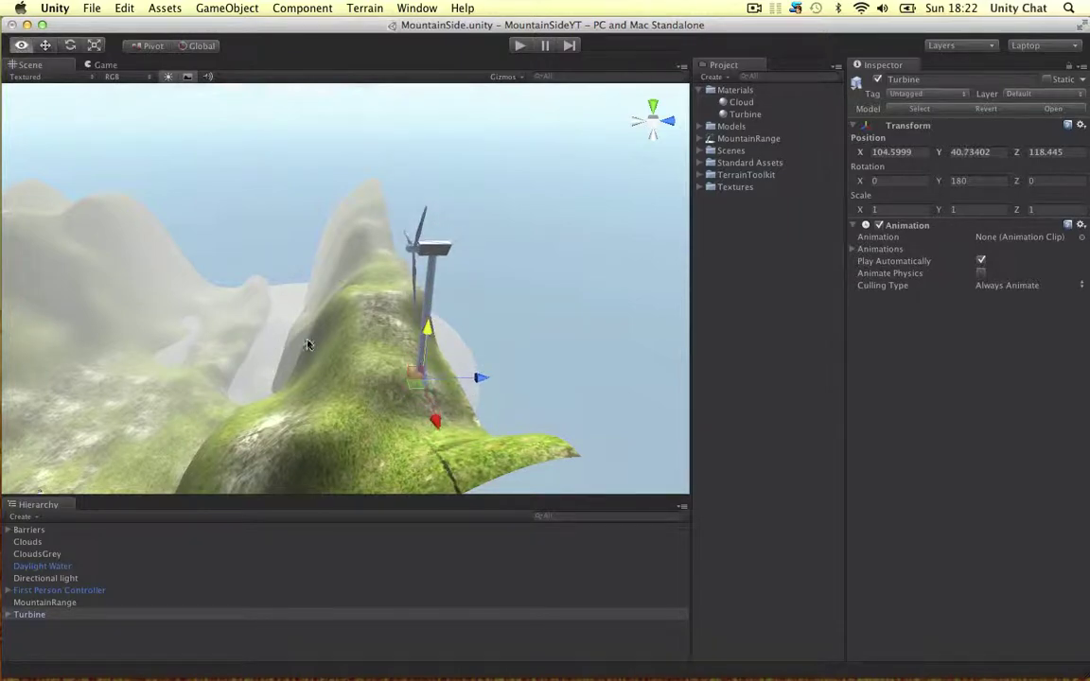
left_click_drag(314, 342, 439, 215, "alt")
left_click(415, 226)
left_click(441, 214)
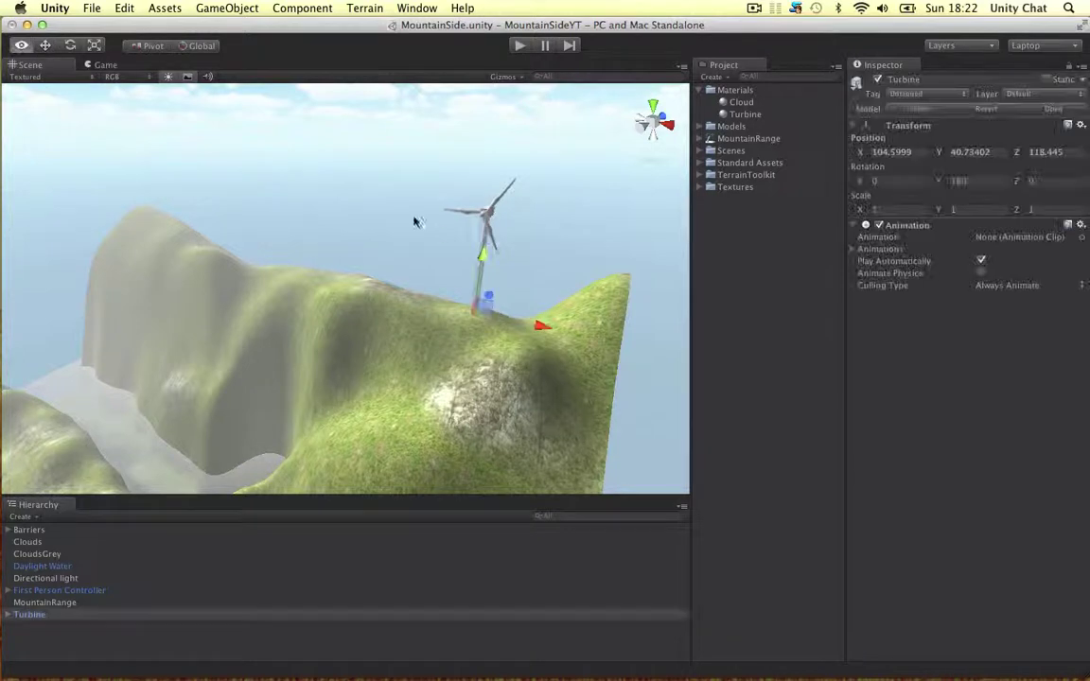
Create a prefab named Turbine in the project and assign the scene's turbine to it
right_click(739, 224)
mouse_move(786, 227)
left_click(937, 315)
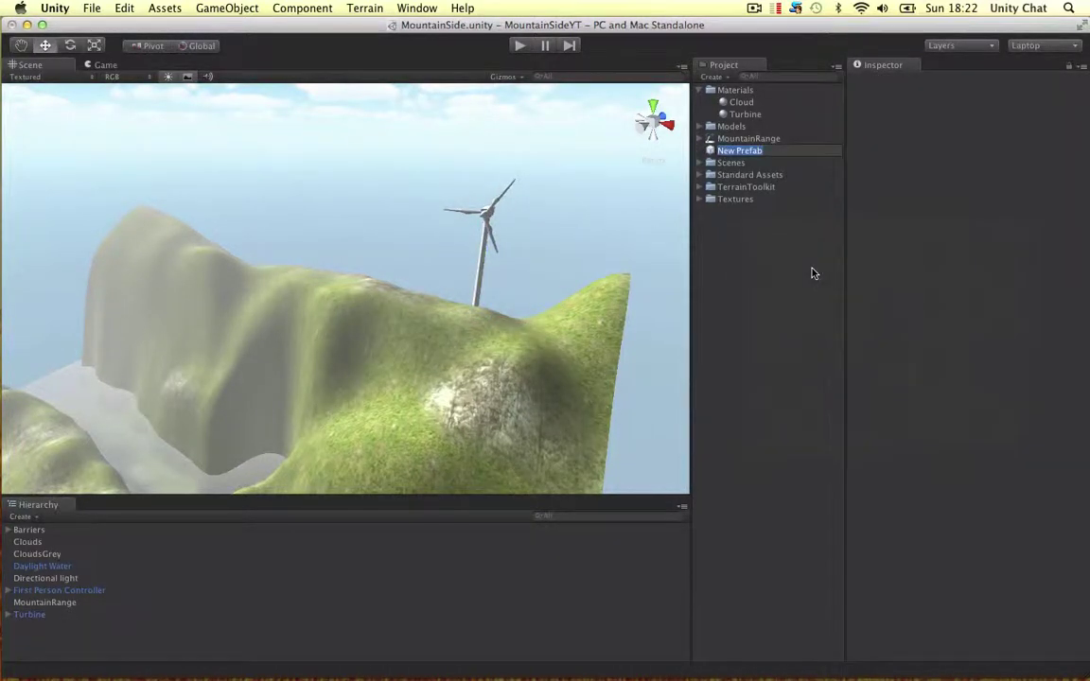
type("Turbine")
key("Return")
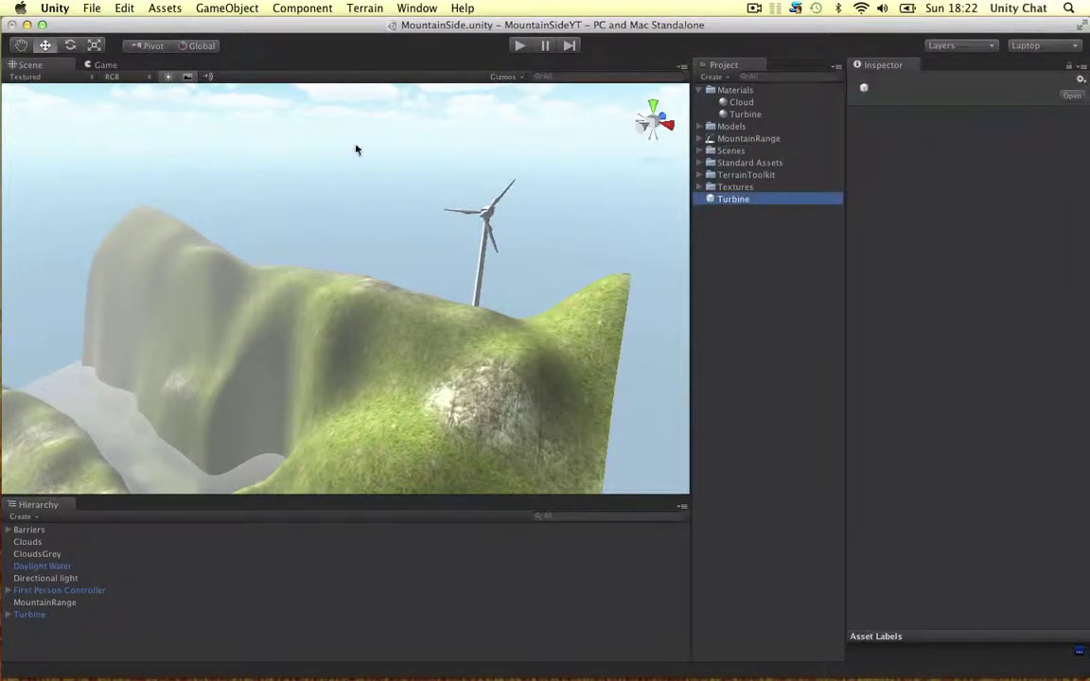
left_click(456, 211)
left_click_drag(52, 615, 310, 442)
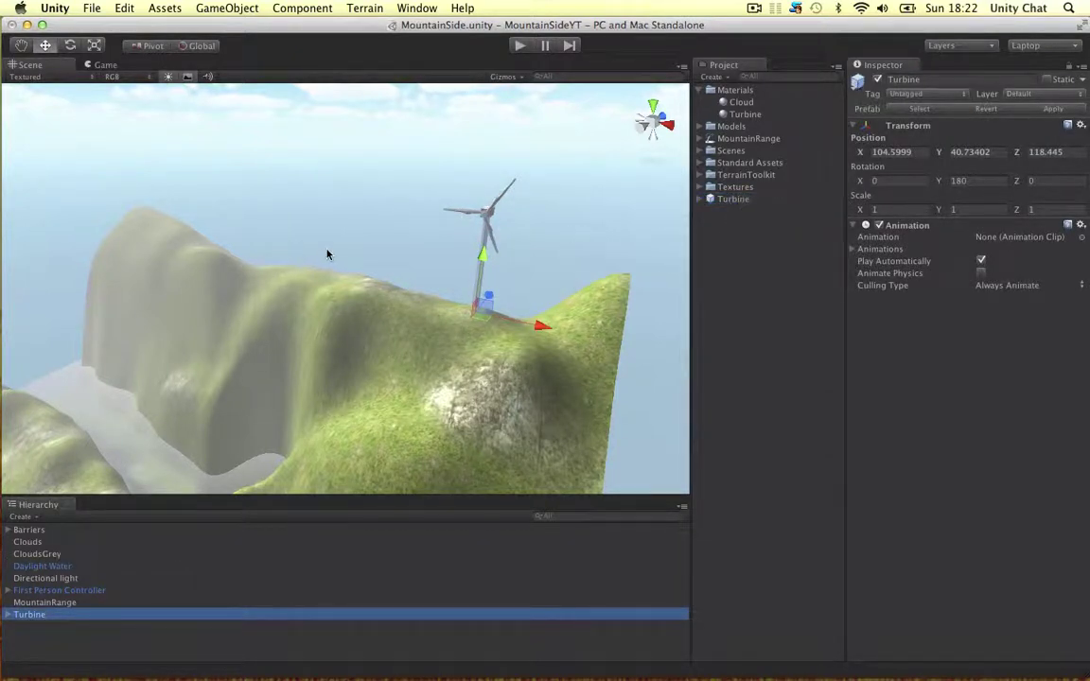
Duplicate the turbine twice along the ridge, one copy at about X 55.96, Y 37.2 and another on the far peak
left_click_drag(272, 247, 390, 246, "alt")
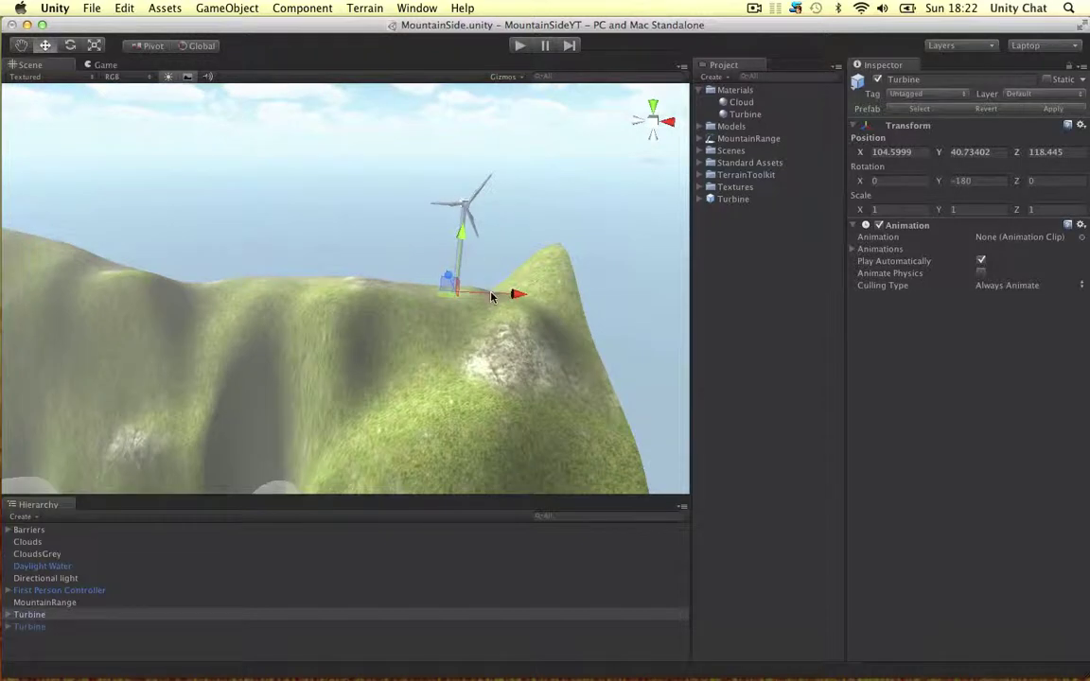
left_click_drag(274, 291, 196, 290)
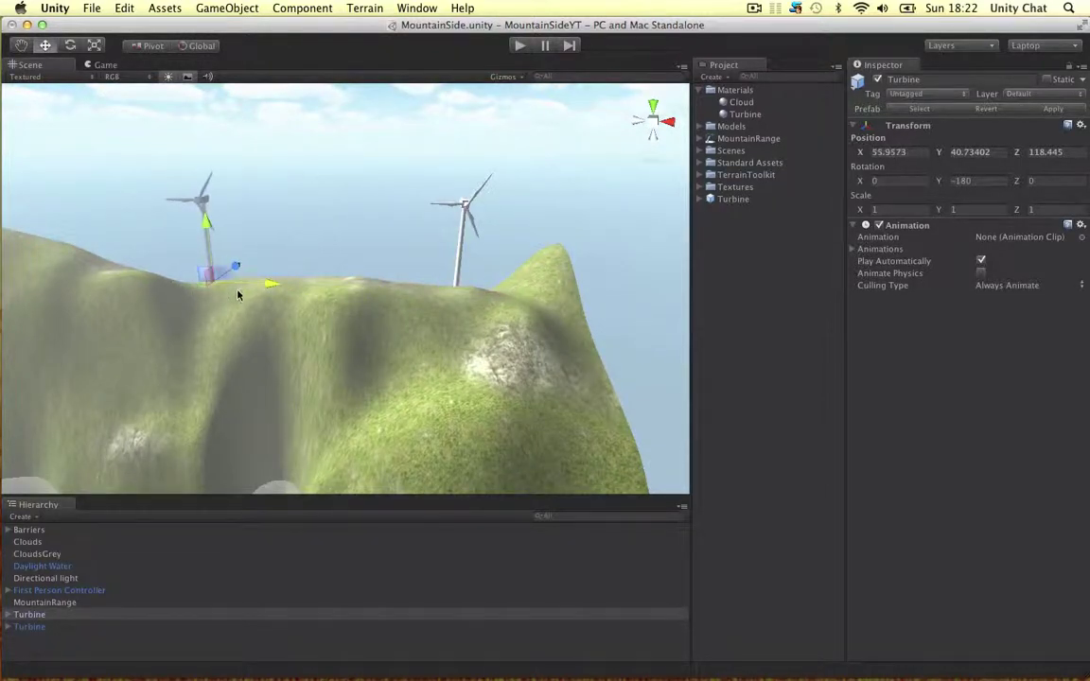
key("f")
left_click_drag(268, 270, 370, 303, "alt")
middle_click_drag(431, 350, 323, 252)
left_click(426, 269)
scroll(426, 284, "down", 3)
scroll(426, 284, "down", 5)
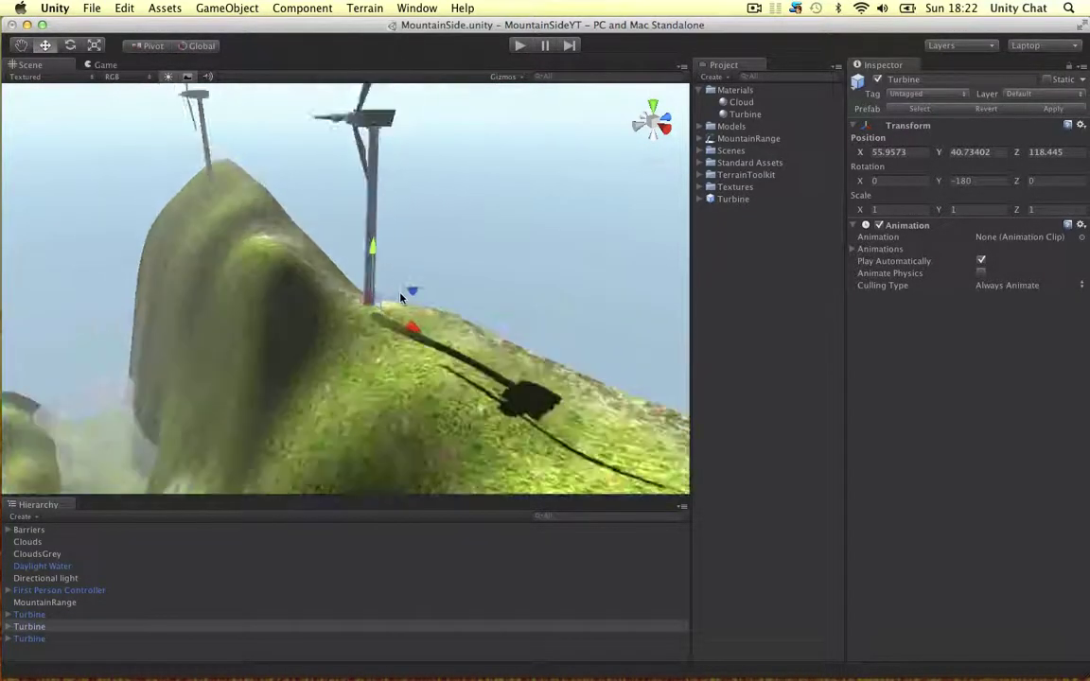
left_click_drag(371, 261, 370, 287)
Duplicate the two nearer turbines together and move the copies across the valley to the opposite ridge at about Z 18.86
left_click_drag(425, 312, 480, 263, "alt")
left_click(552, 248, "shift")
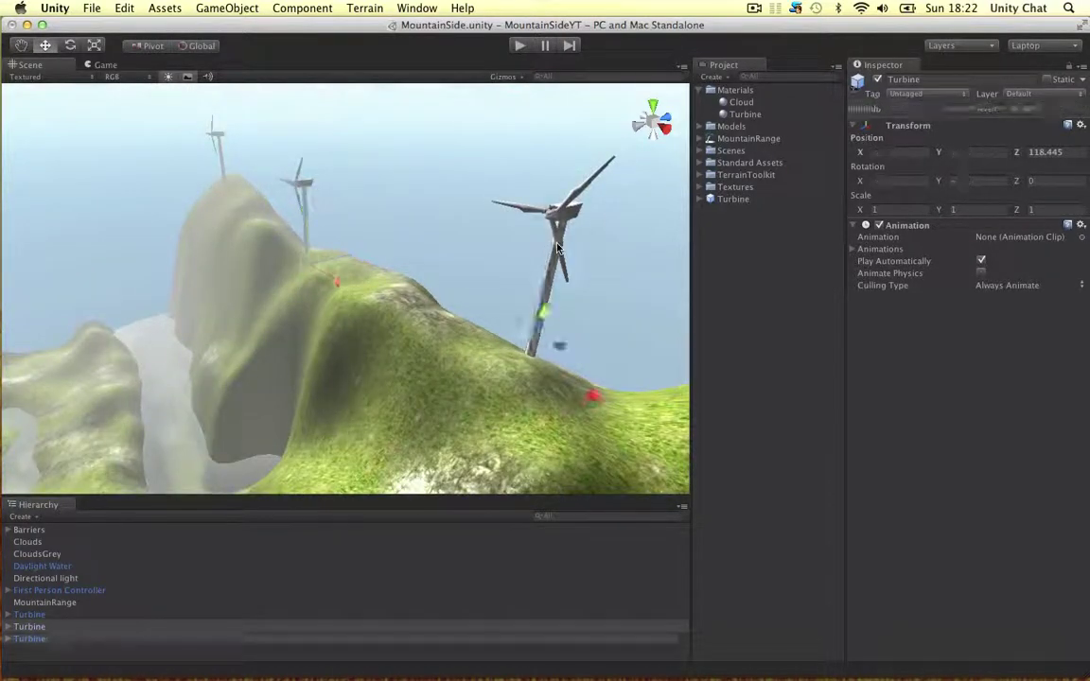
key("super+d")
left_click_drag(373, 272, 462, 268, "alt")
left_click_drag(527, 287, 38, 257)
Shift the nearest copied turbine on the opposite ridge along the Z axis, further onto the ridge
left_click(66, 214)
left_click(31, 187)
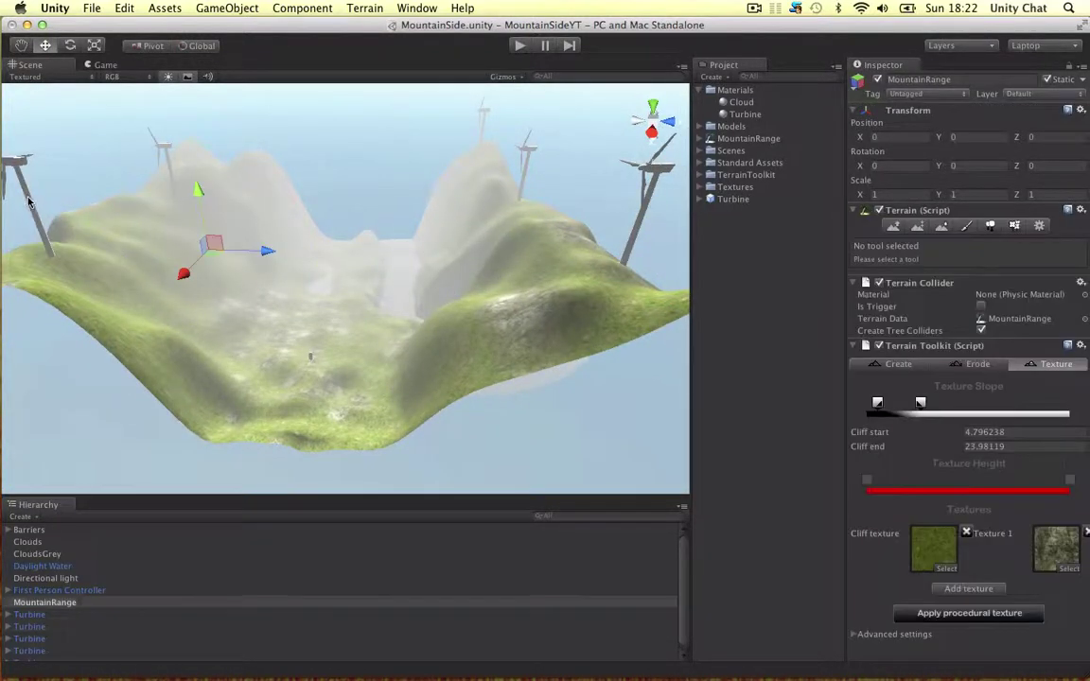
key("f")
left_click_drag(32, 191, 264, 283, "alt")
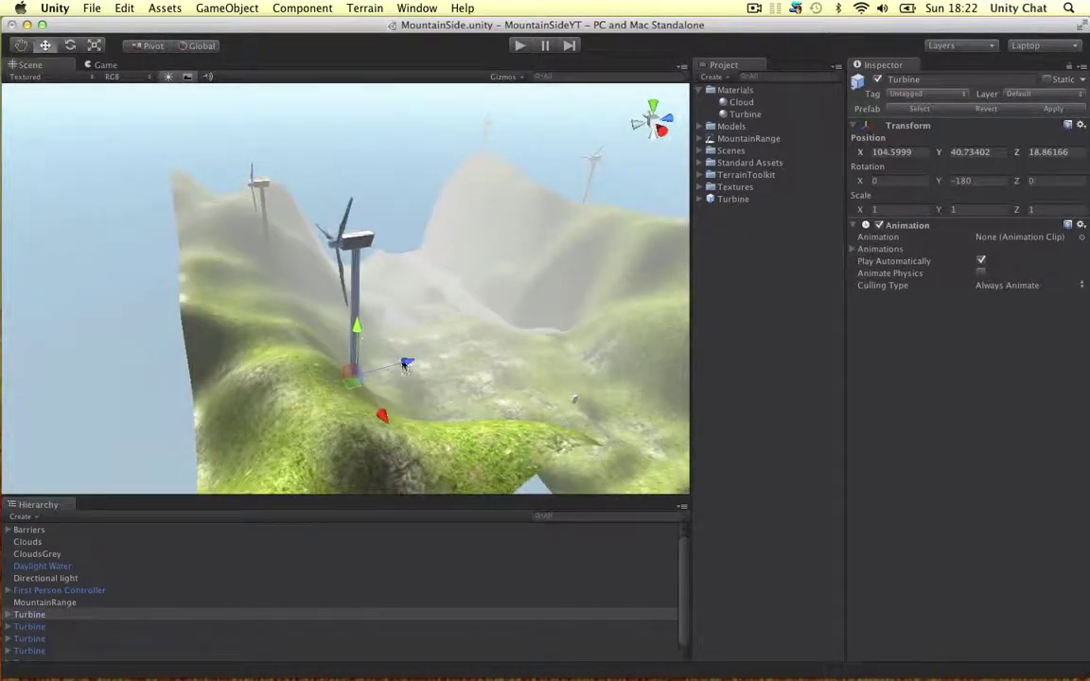
left_click_drag(405, 367, 308, 349)
Move the second copied turbine to about Y 37.86, Z 7.18 so it stands on the opposite ridge
left_click_drag(288, 309, 152, 230, "alt")
left_click(103, 471)
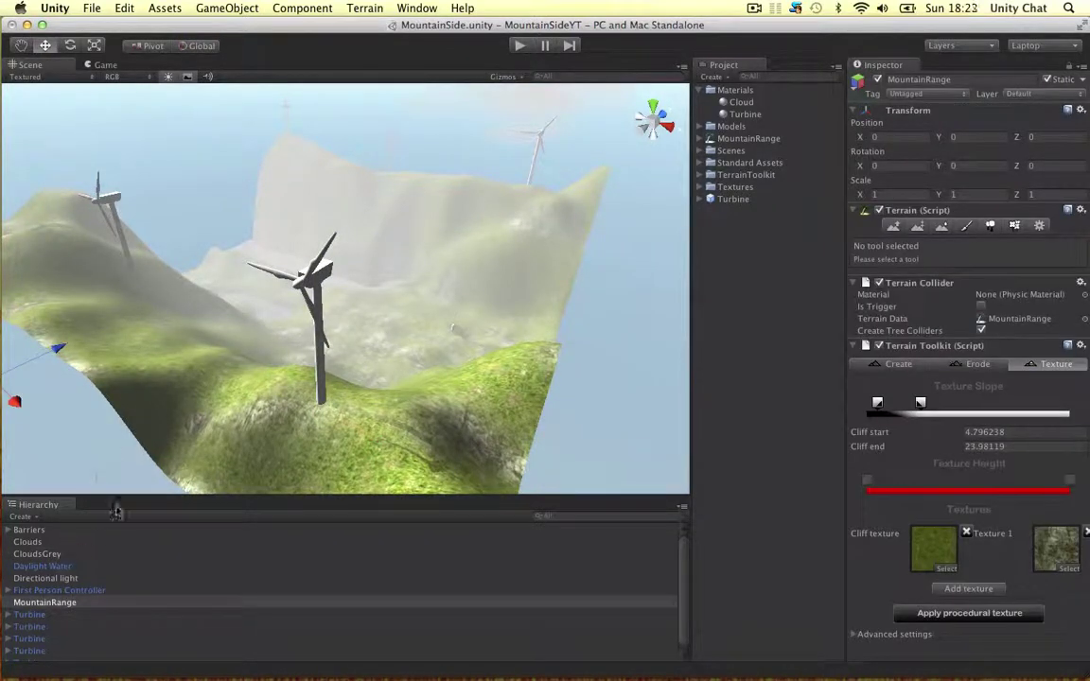
left_click(104, 199)
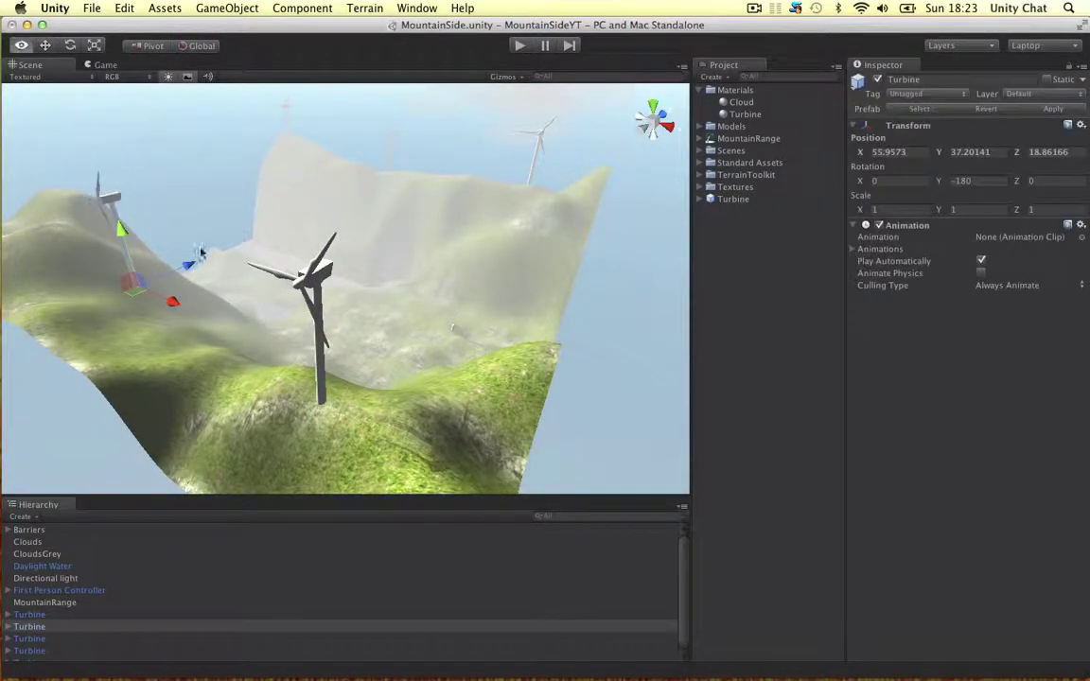
left_click_drag(109, 204, 210, 259, "alt")
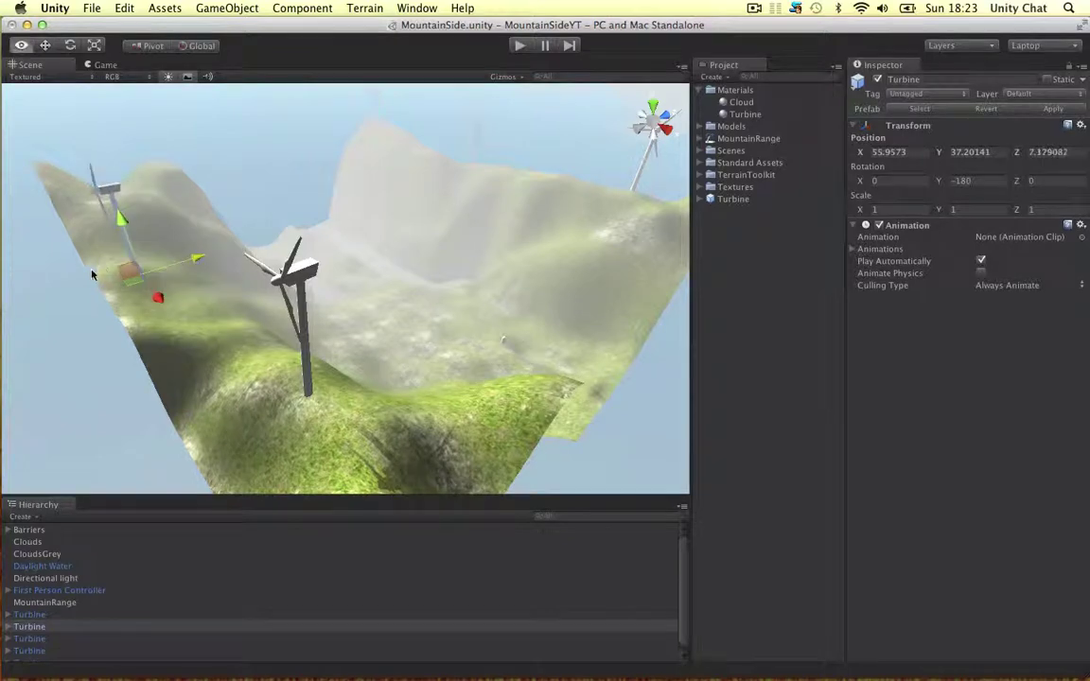
left_click_drag(103, 273, 161, 251, "alt")
key("f")
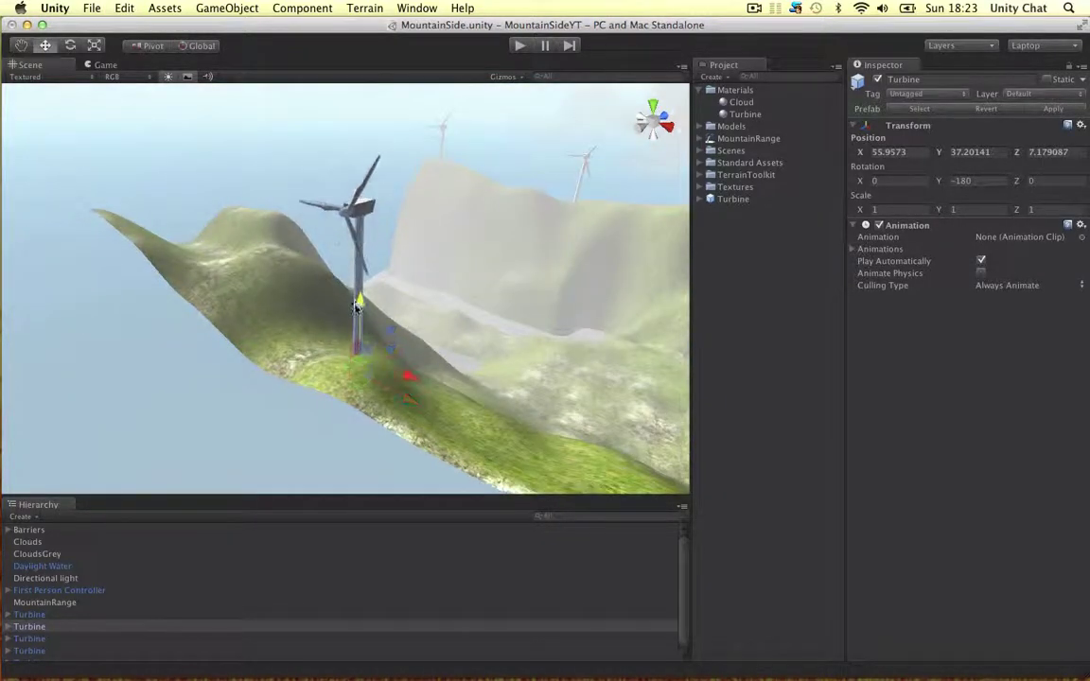
left_click_drag(358, 303, 357, 319)
Play-test the scene briefly, stop it, and examine the placement of all turbines around the valley from several angles
left_click(521, 47)
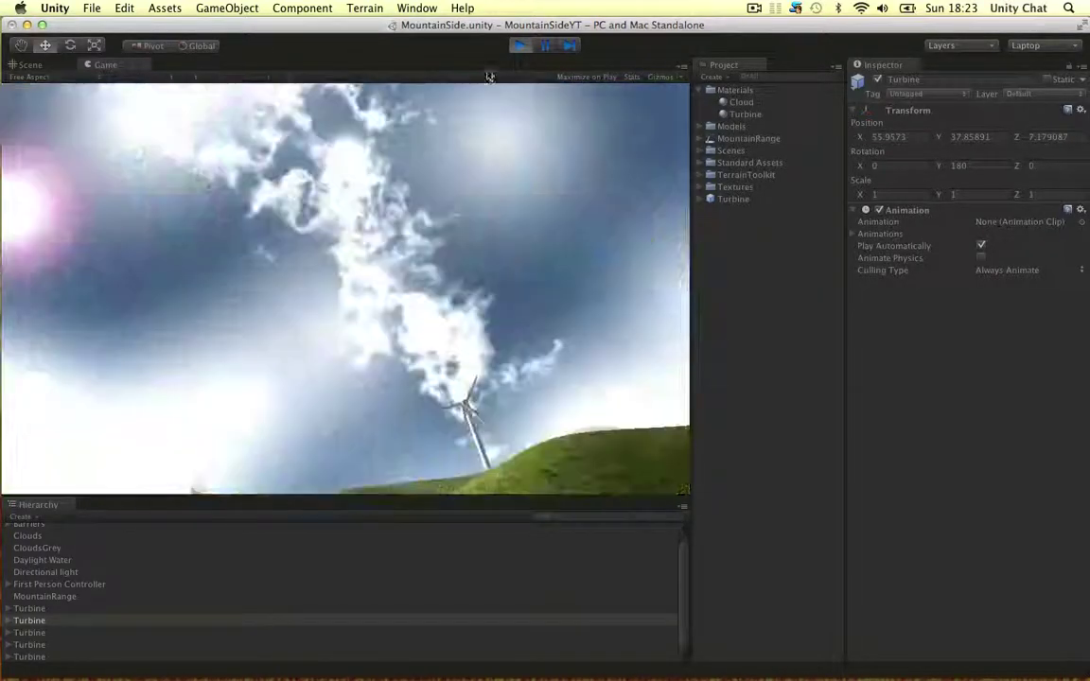
left_click(517, 48)
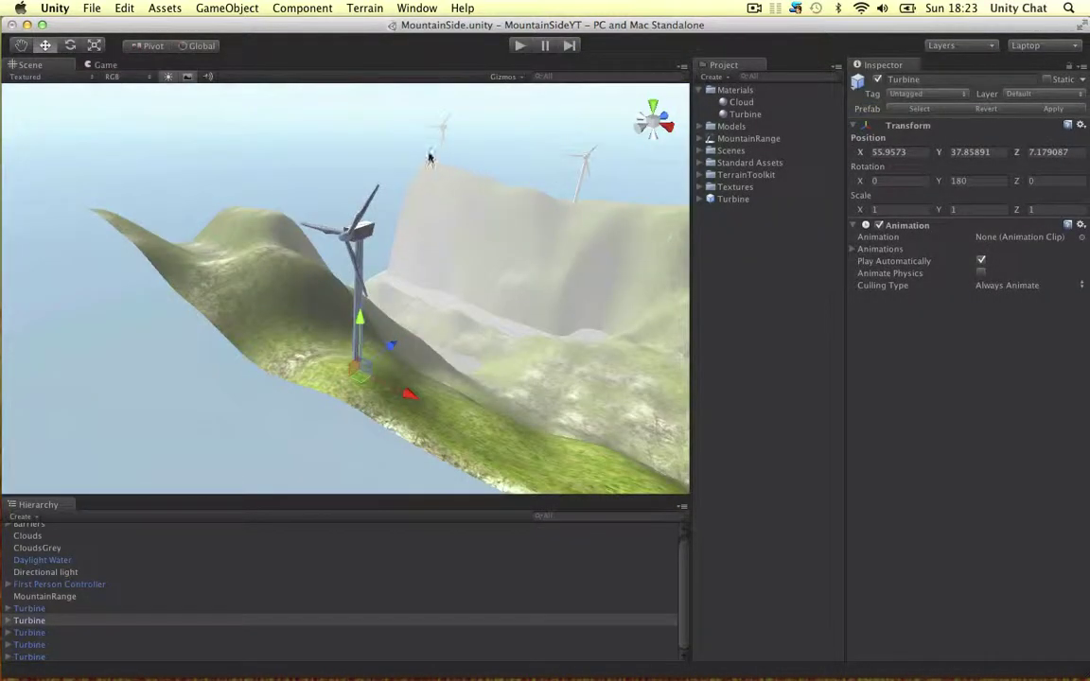
left_click(334, 153)
left_click_drag(411, 189, 406, 263, "alt")
left_click_drag(537, 312, 402, 326, "alt")
middle_click_drag(567, 353, 509, 323)
left_click_drag(508, 323, 494, 214, "alt")
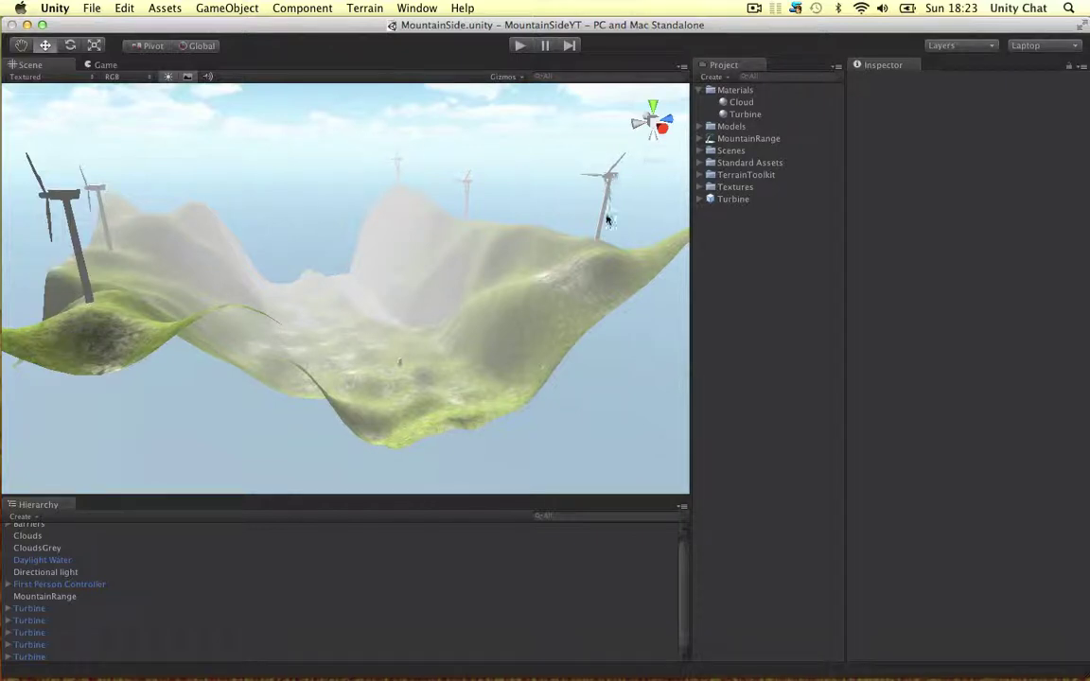
left_click_drag(551, 142, 459, 203, "alt")
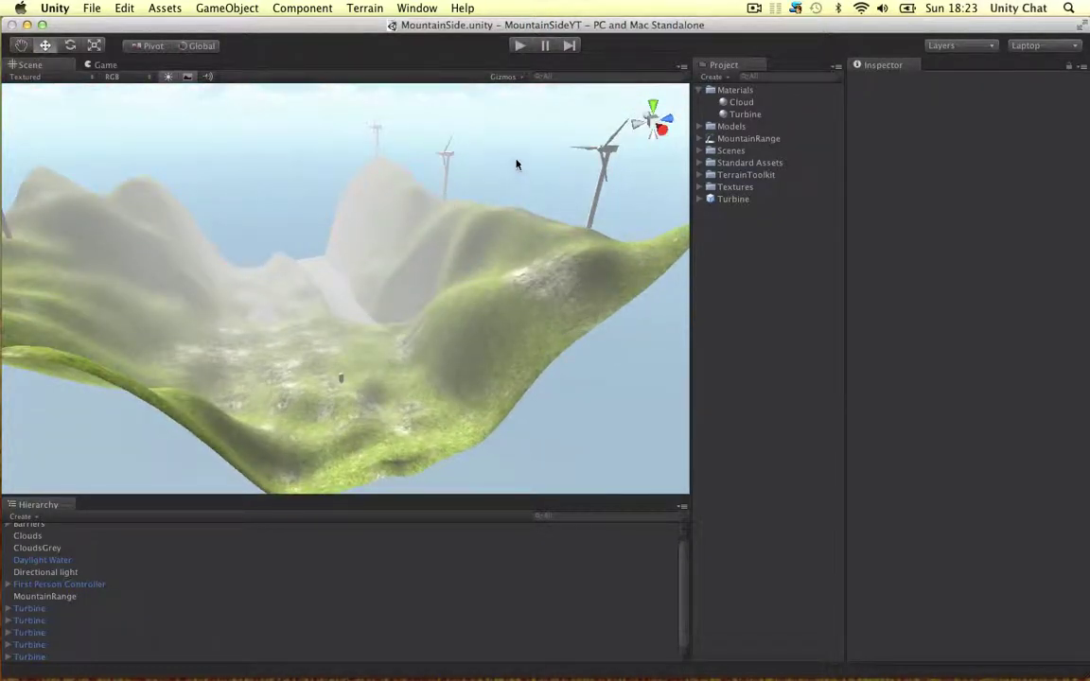